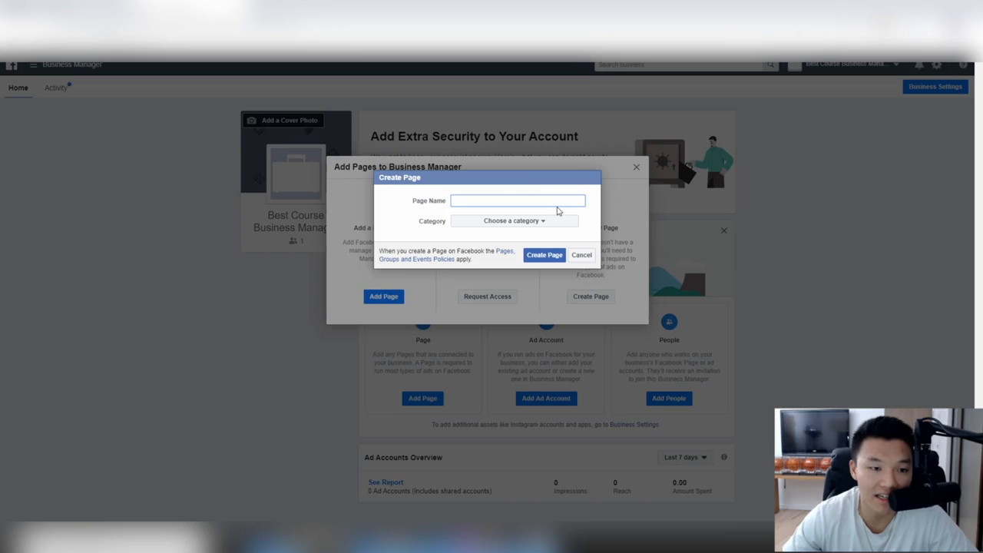
Step: Create a Company, Organization or Institution Page named 'Modern Habitat' with category Retail Company
click(582, 256)
click(596, 298)
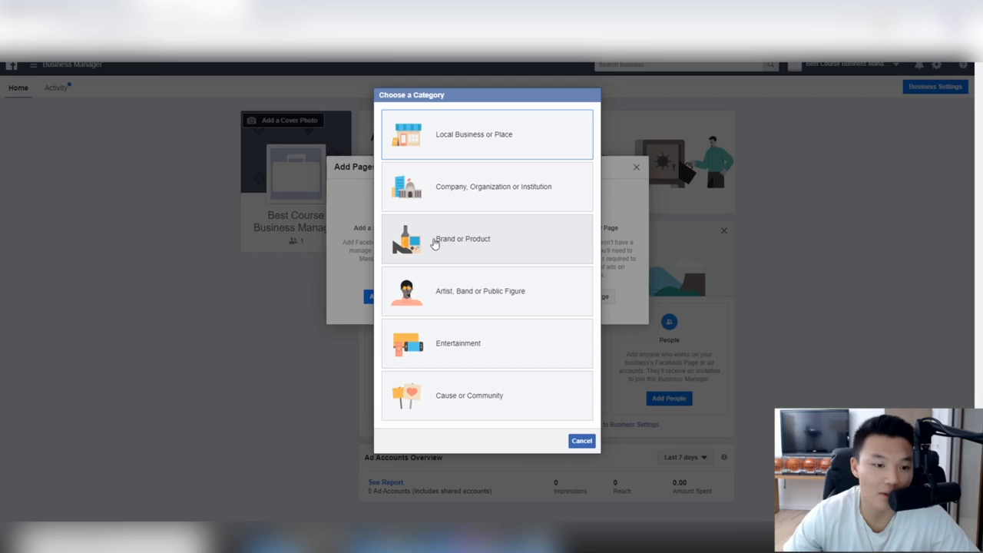
click(484, 193)
click(504, 202)
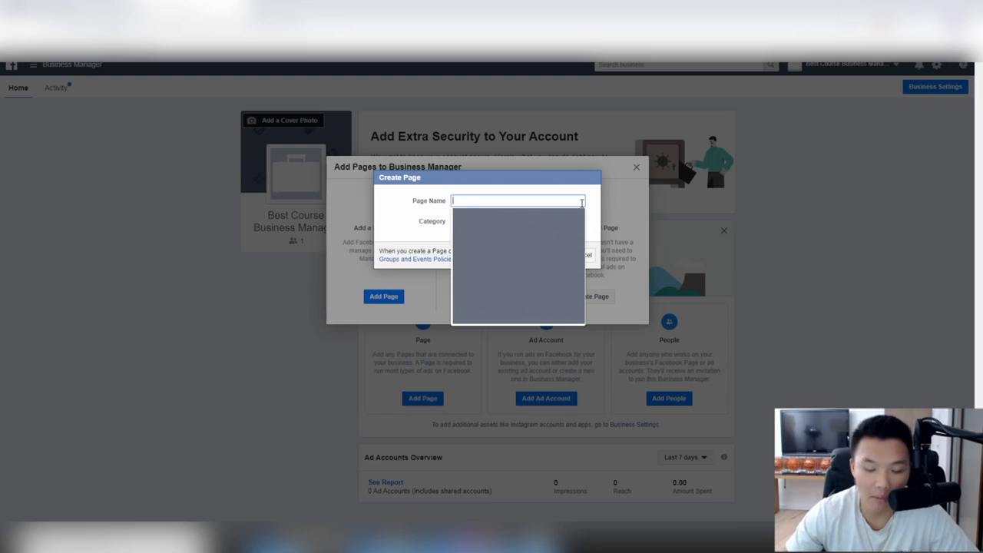
text(Modern Habi)
text(tat)
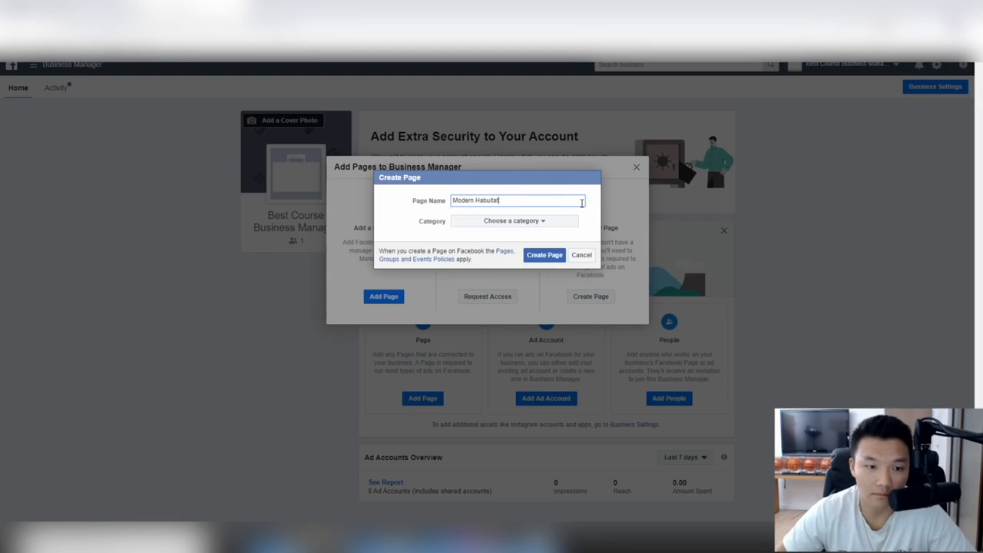
key(BackSpace)
text(itat)
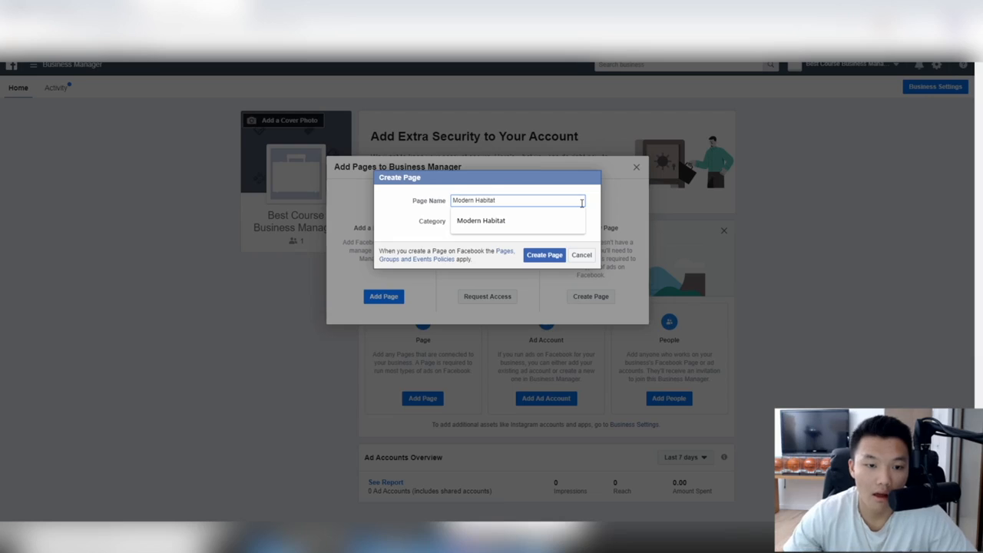
click(542, 222)
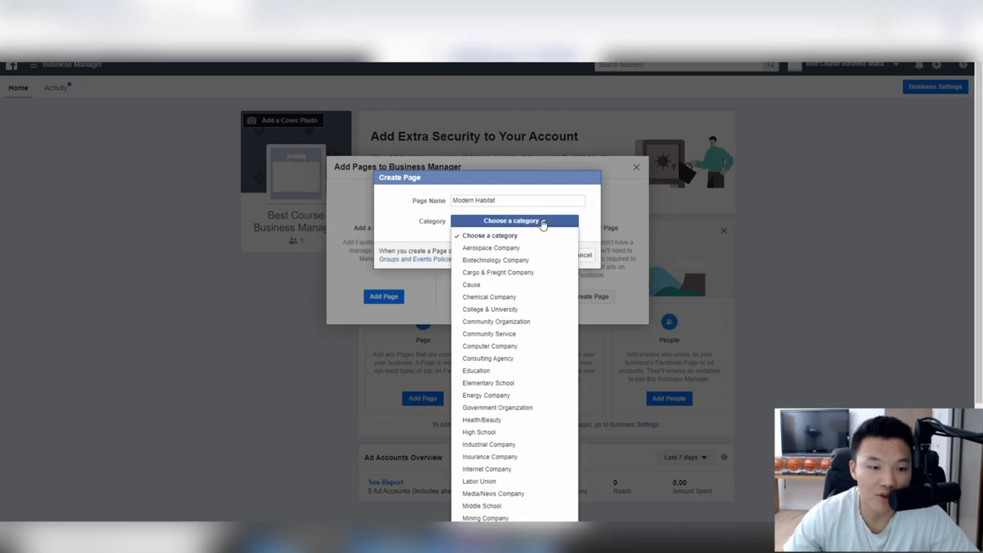
scroll(546, 287, down, 2)
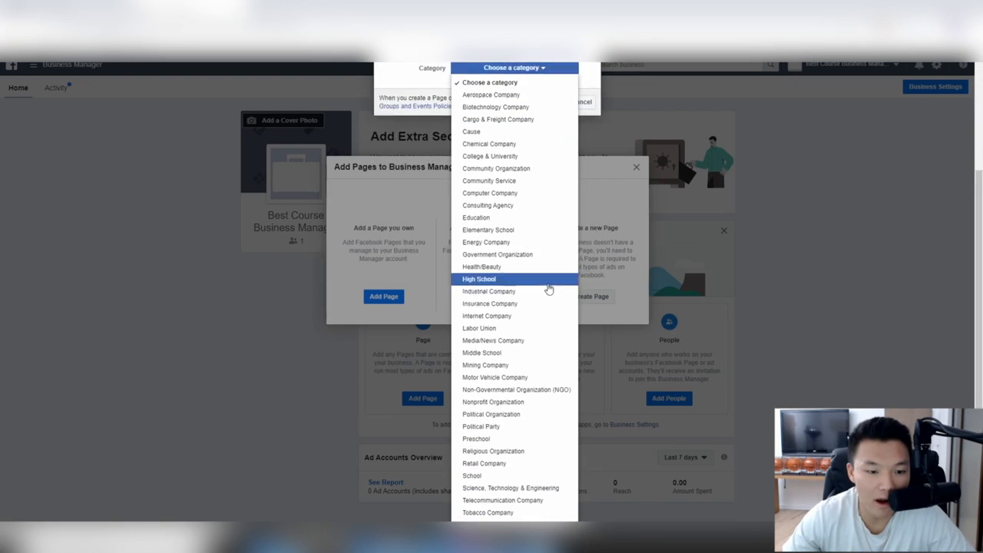
click(505, 446)
click(545, 262)
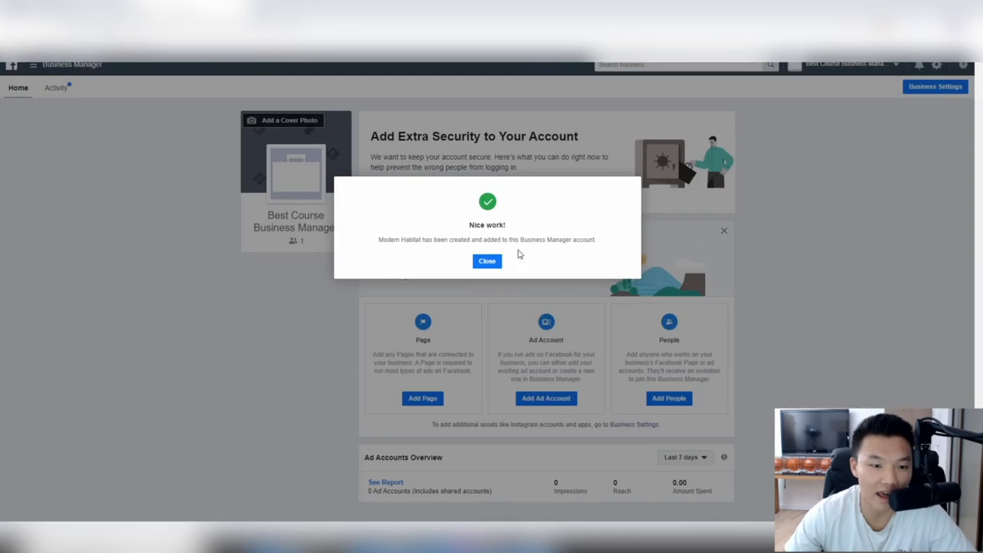
Step: Close the Nice work! message and reload the home page to find Modern Habitat under Pages
click(487, 261)
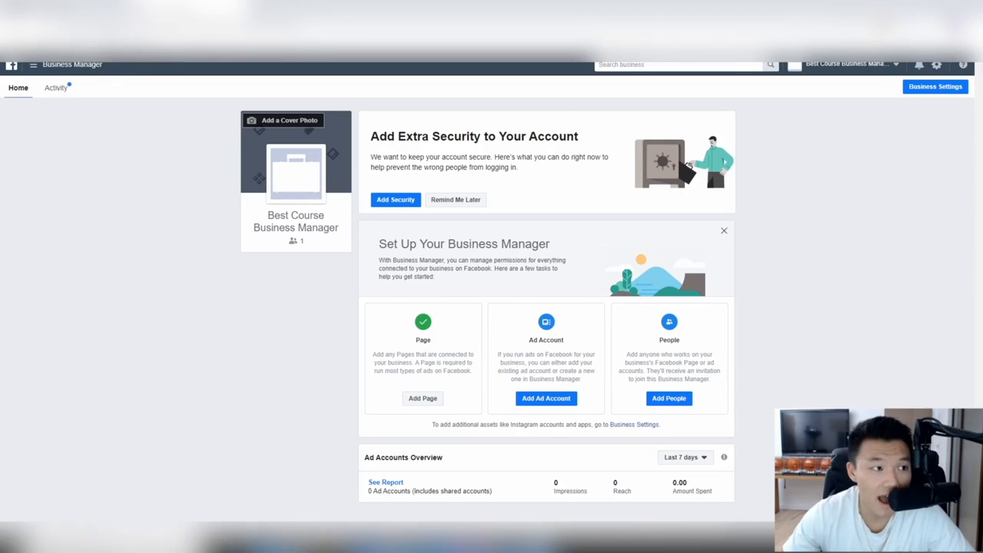
key(F5)
scroll(510, 217, down, 2)
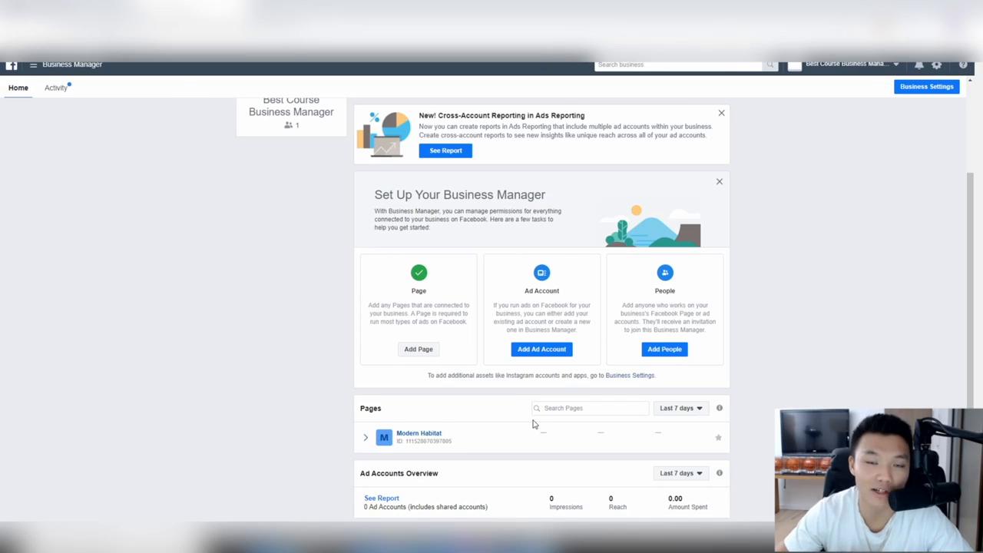
Step: Open the Modern Habitat Page and look it over, dismissing the Pages Feed tip
click(427, 437)
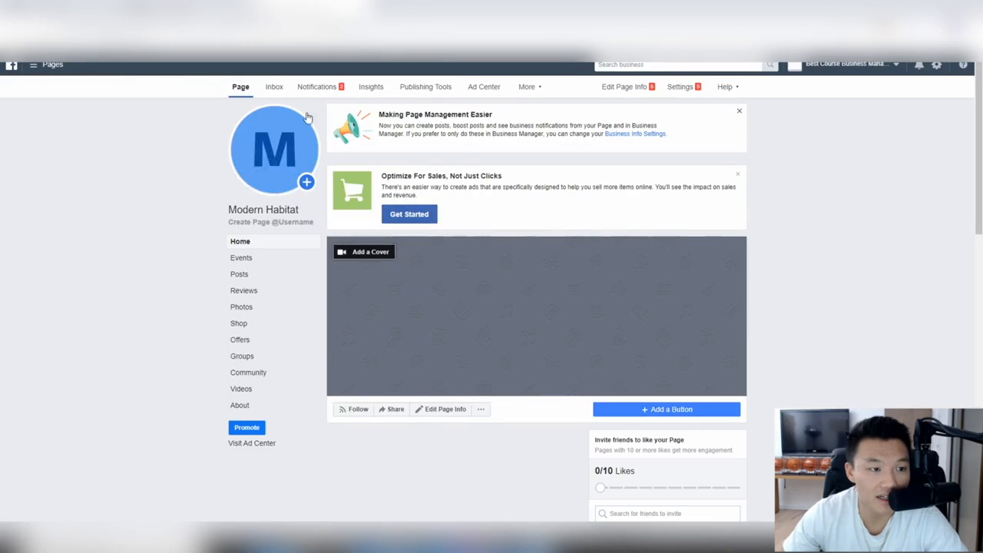
scroll(682, 159, down, 4)
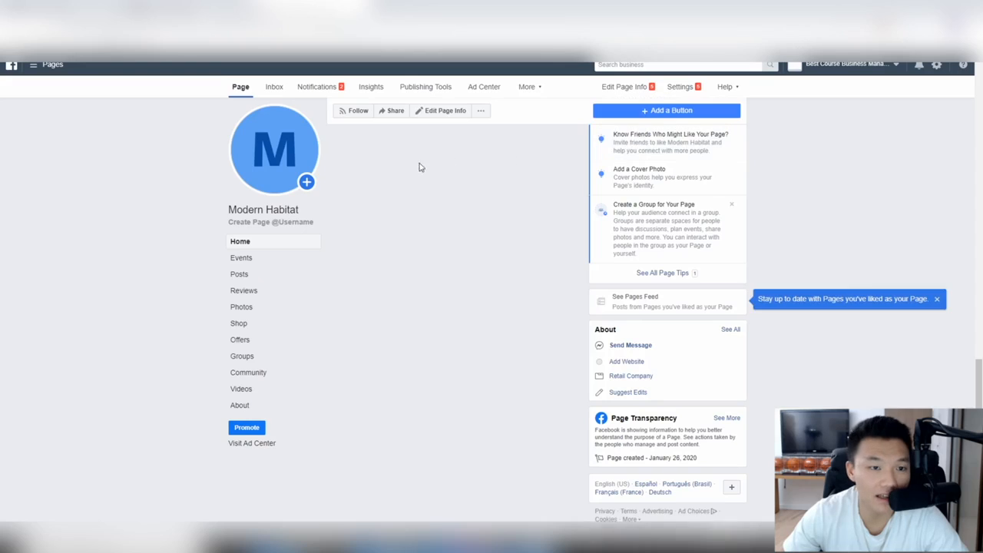
click(937, 299)
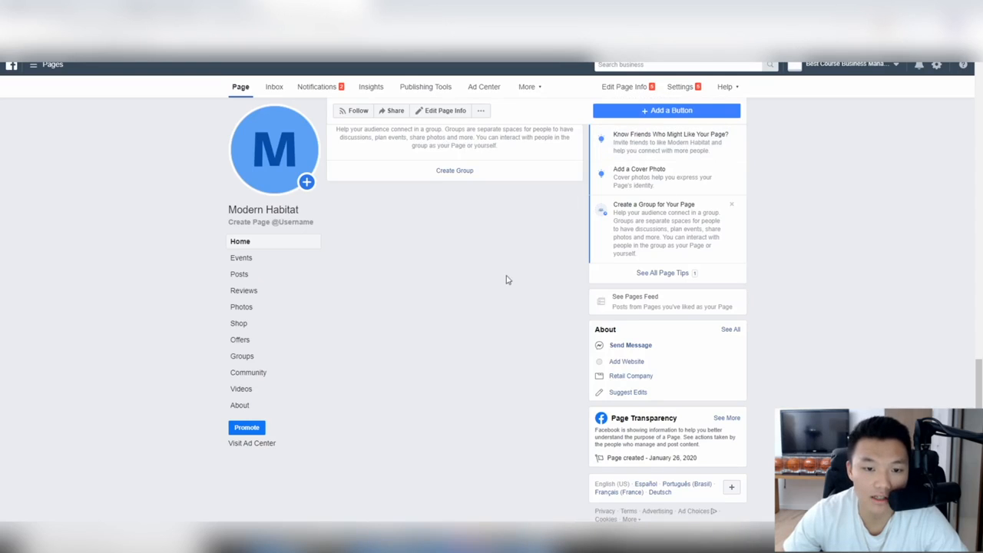
scroll(505, 279, up, 10)
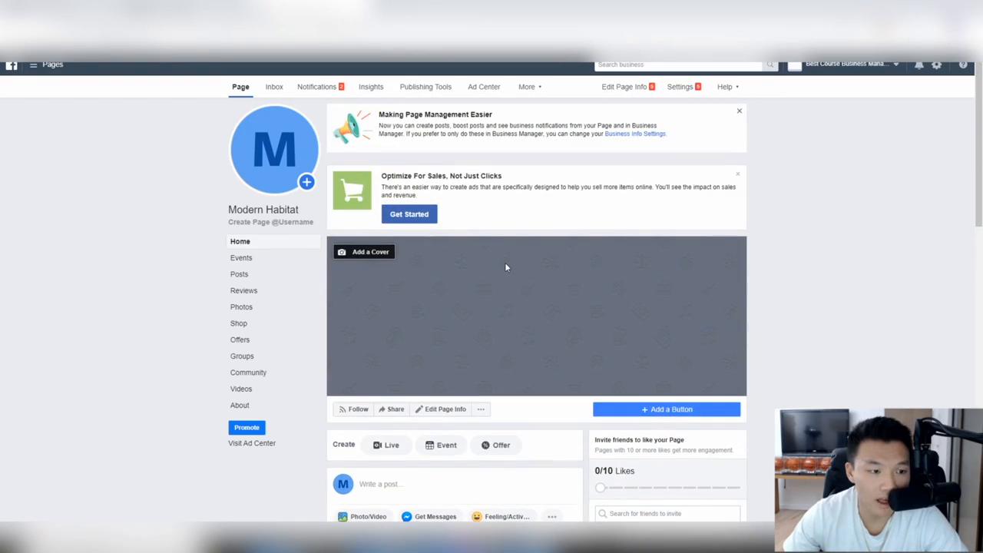
mouse_move(278, 160)
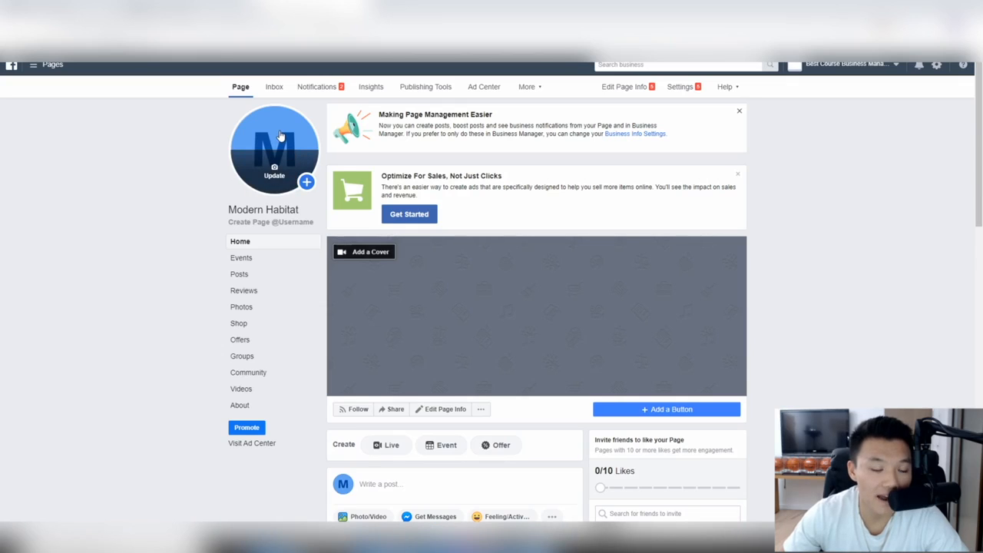
scroll(393, 247, down, 1)
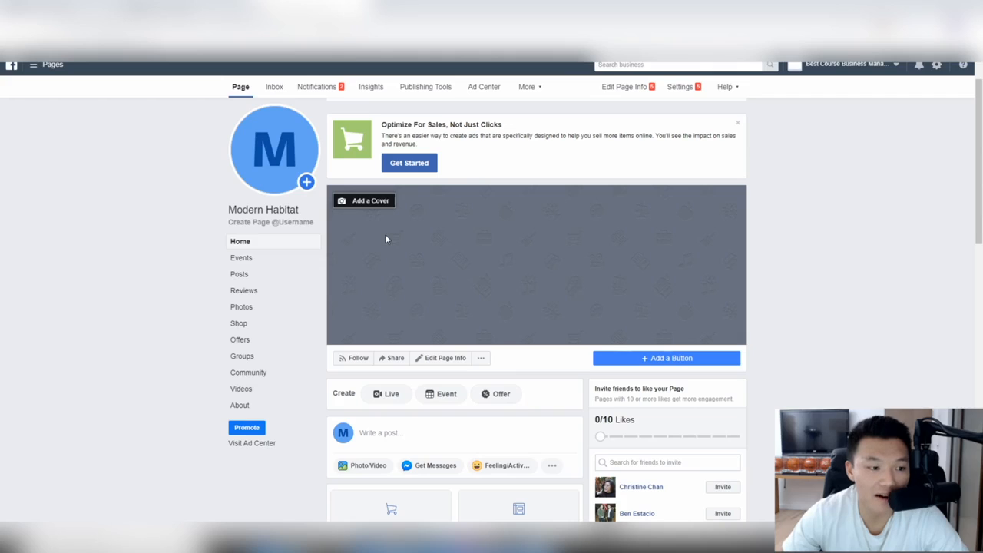
mouse_move(259, 187)
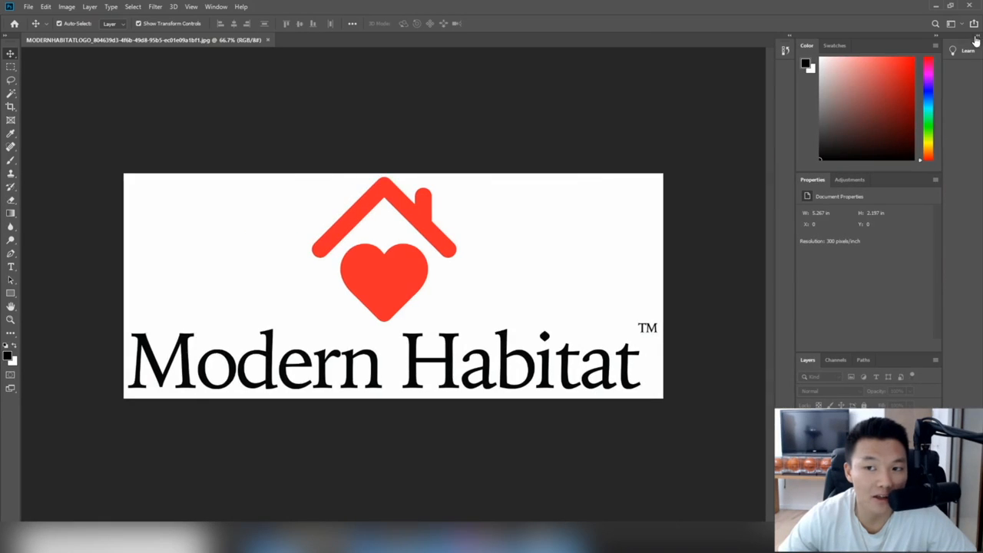
Step: Collapse the Learn panel and try an 800 × 800 pixel canvas size, backing out at the clipping warning
click(976, 36)
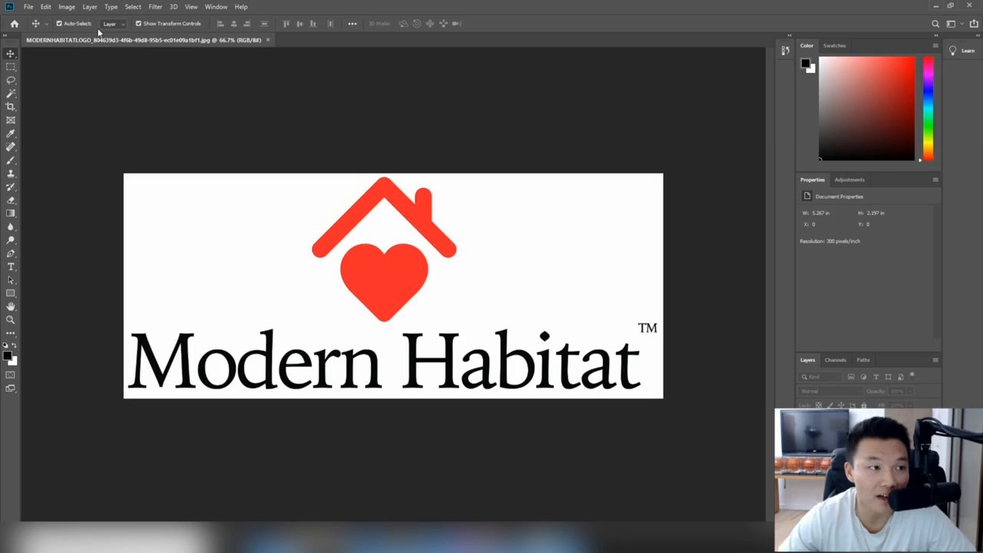
click(69, 11)
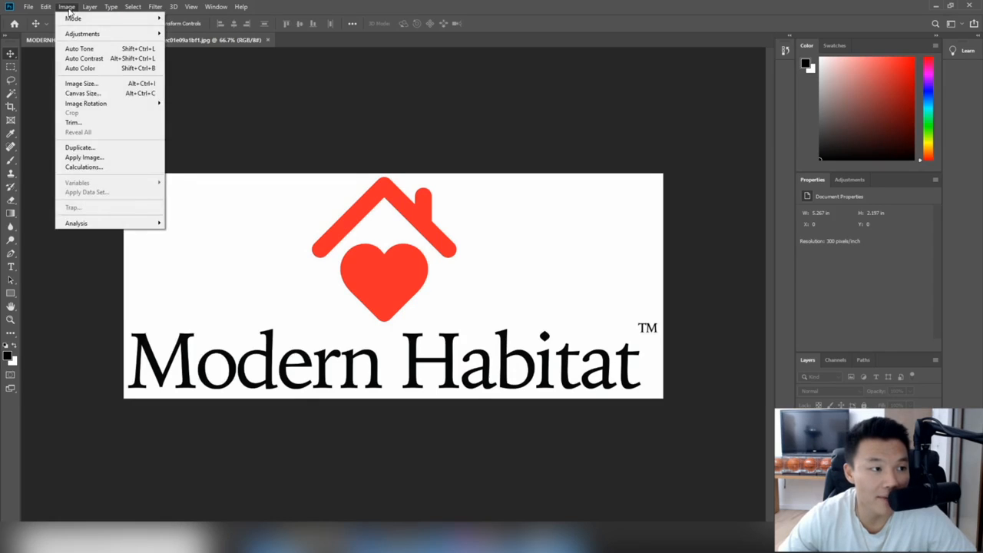
click(85, 93)
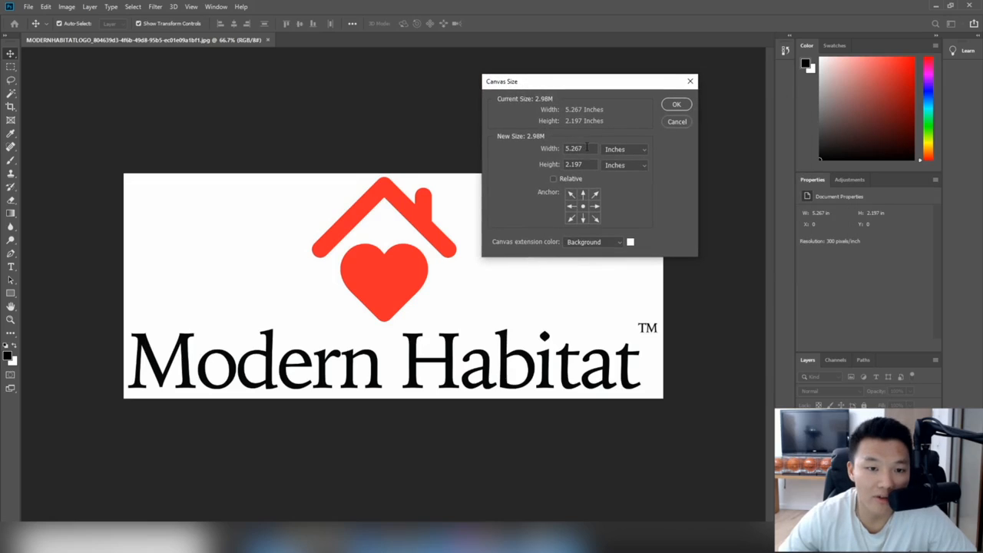
click(625, 151)
click(621, 169)
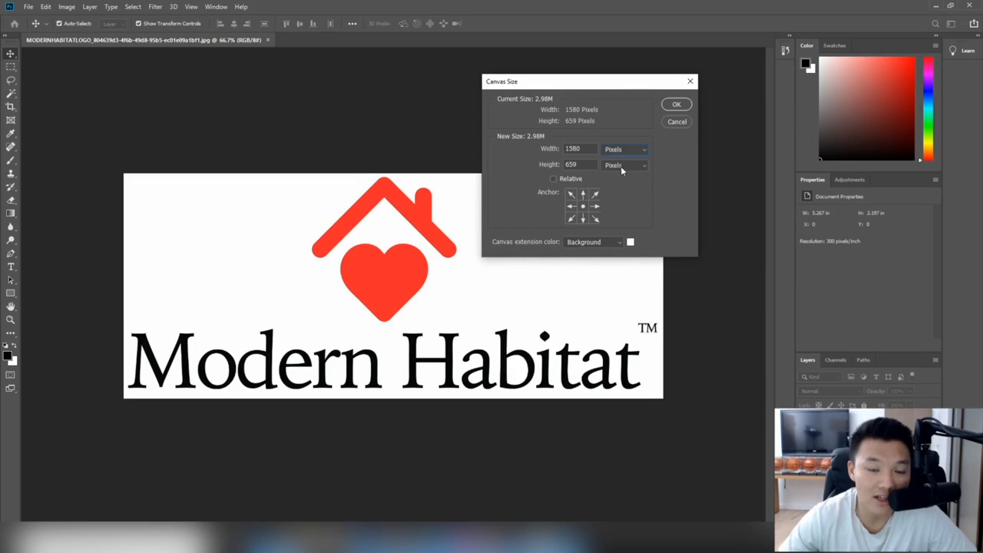
click(584, 149)
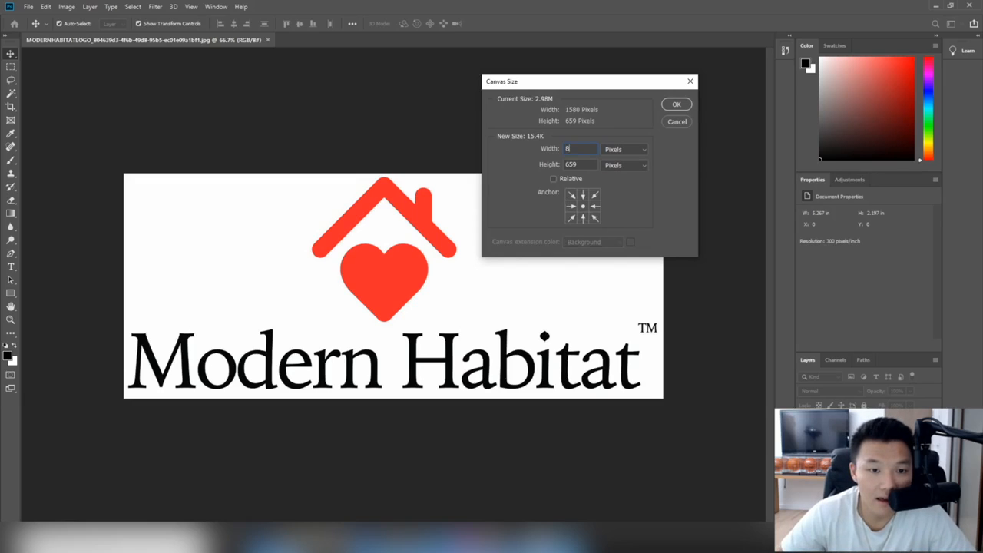
text(8000)
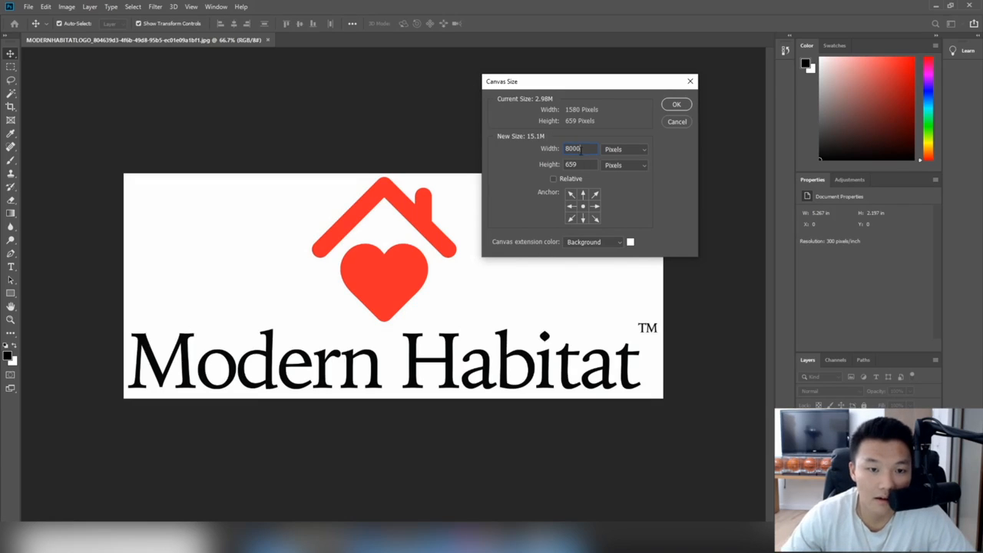
key(BackSpace)
double_click(572, 165)
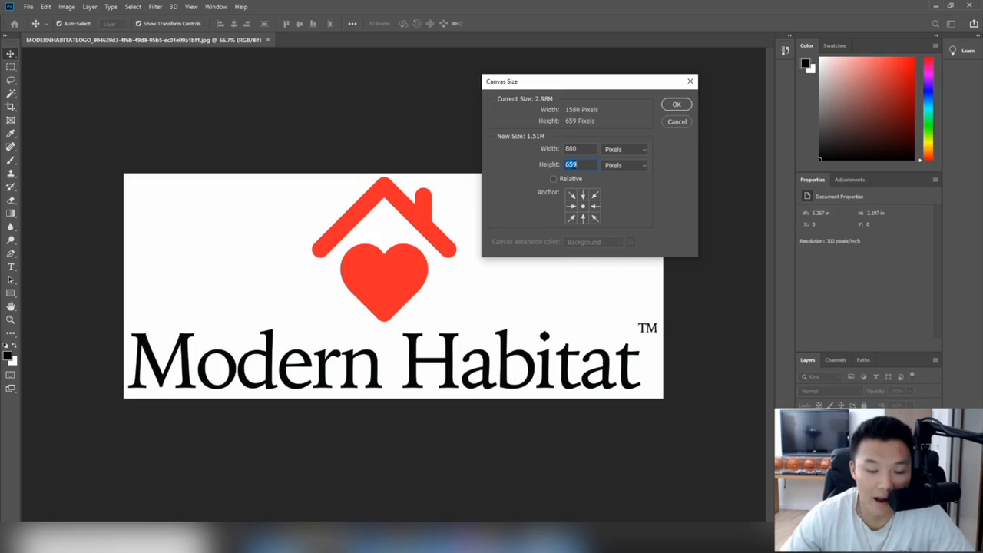
text(800)
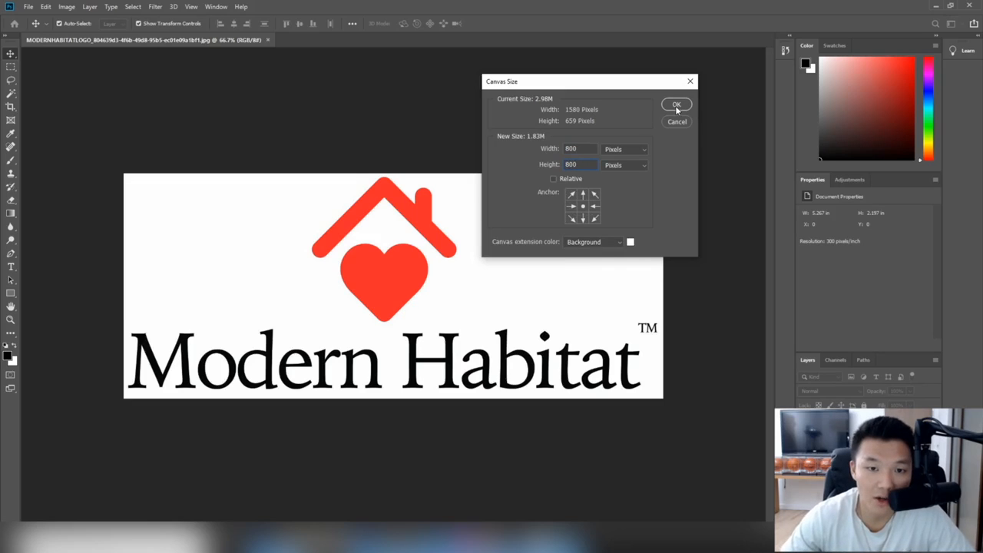
click(675, 105)
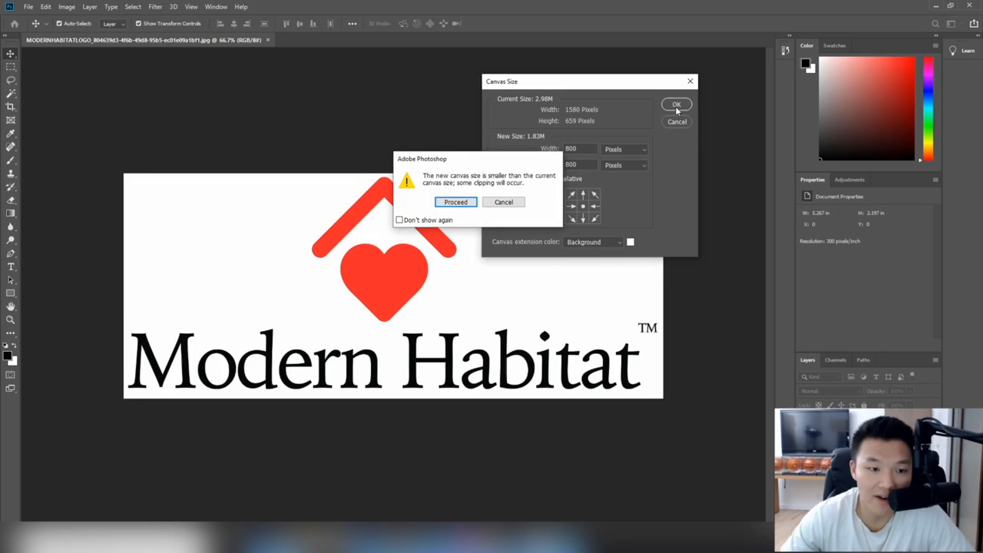
click(503, 203)
Step: Resize the canvas to 1600 × 1600 pixels
double_click(576, 148)
text(1)
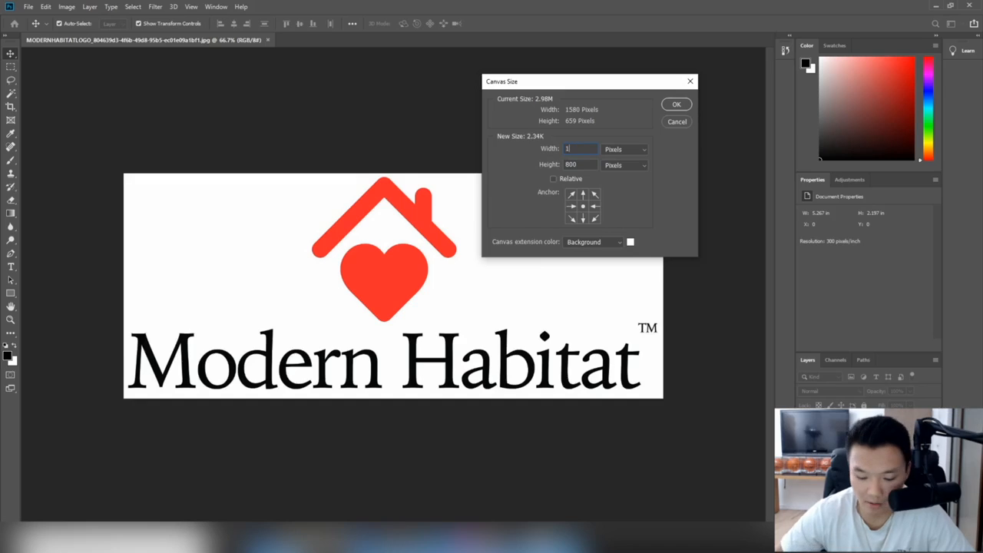
text(600)
key(Tab)
text(1)
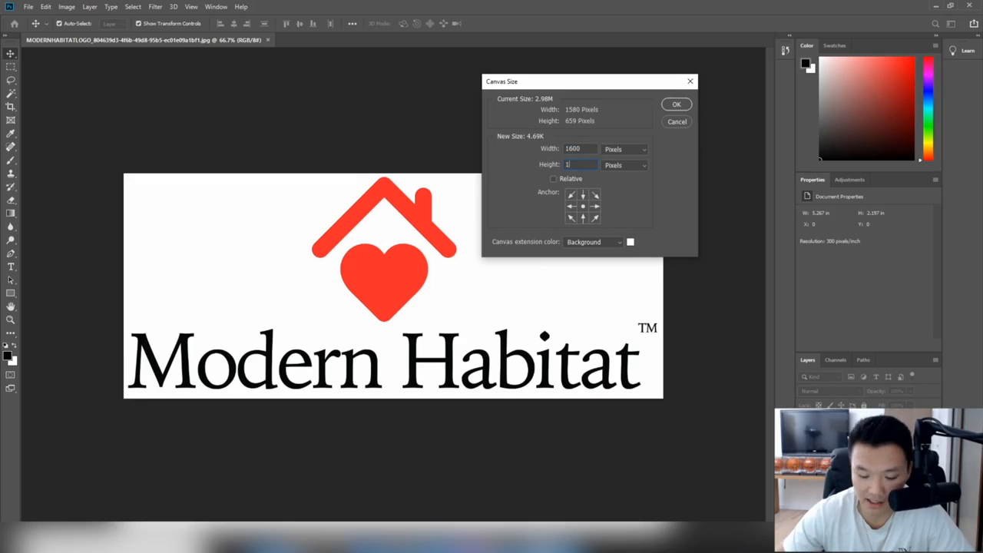
text(600)
click(674, 106)
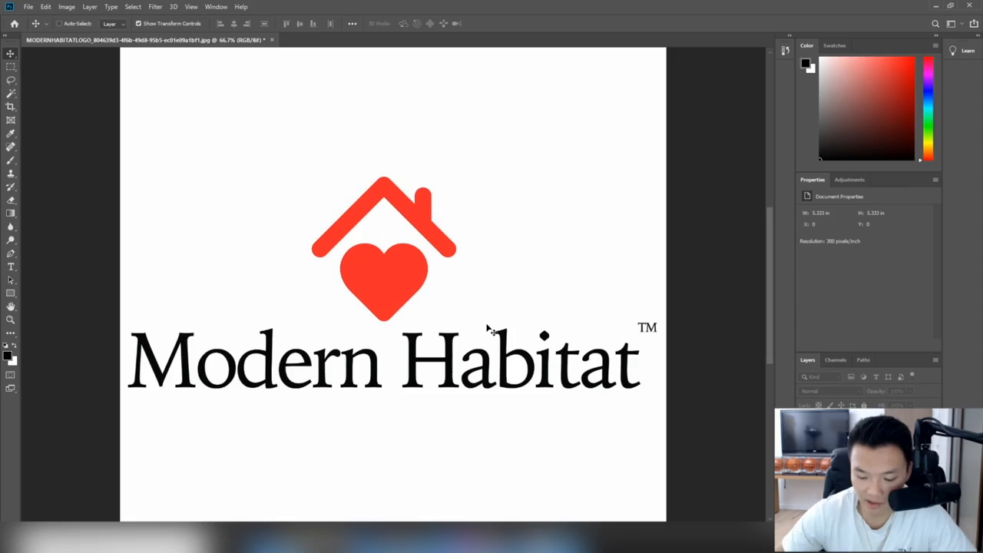
Step: Move the logo layer higher on the square canvas, leaving a transparent strip at the bottom
key(ctrl+minus)
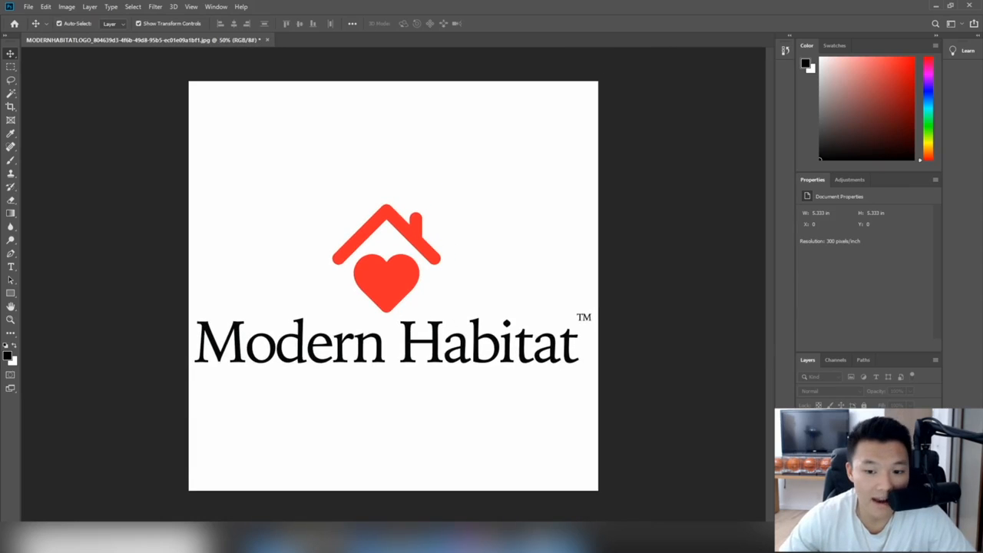
click(839, 421)
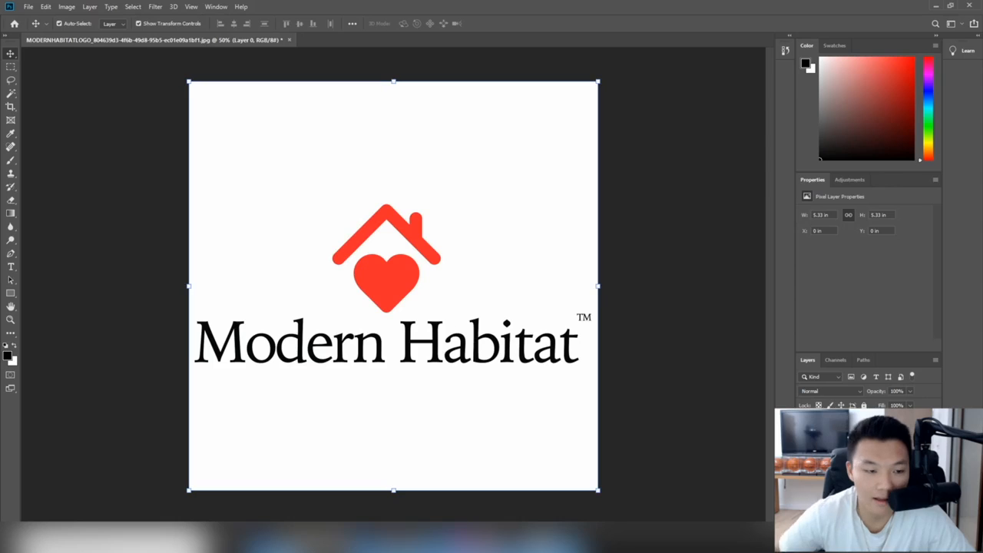
key(Up)
key(Up)
key(Up)
key(Up)
key(Up)
key(shift+Up)
key(shift+Up)
key(shift+Up)
key(shift+Up)
key(shift+Up)
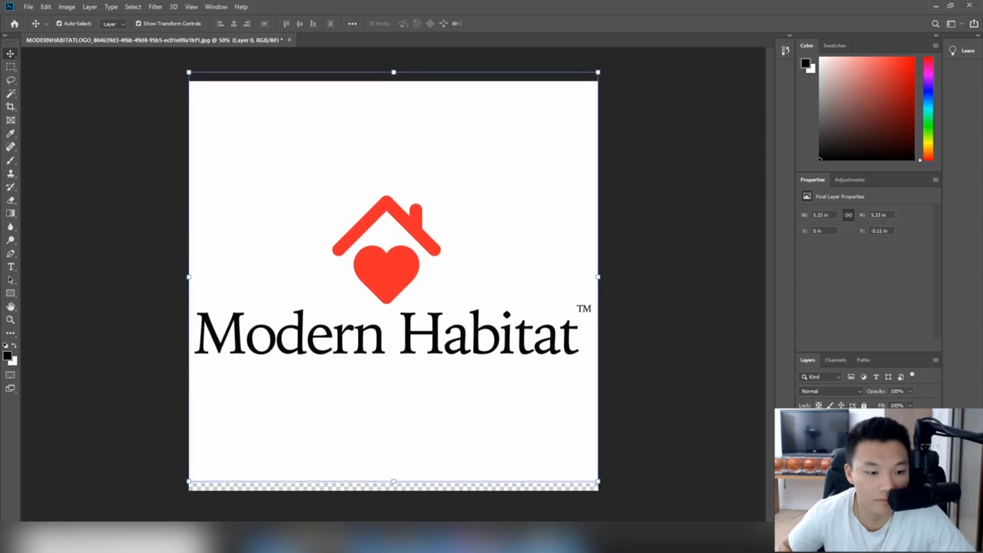
key(shift+Up)
key(shift+Up)
key(shift+Up)
key(shift+Up)
key(shift+Up)
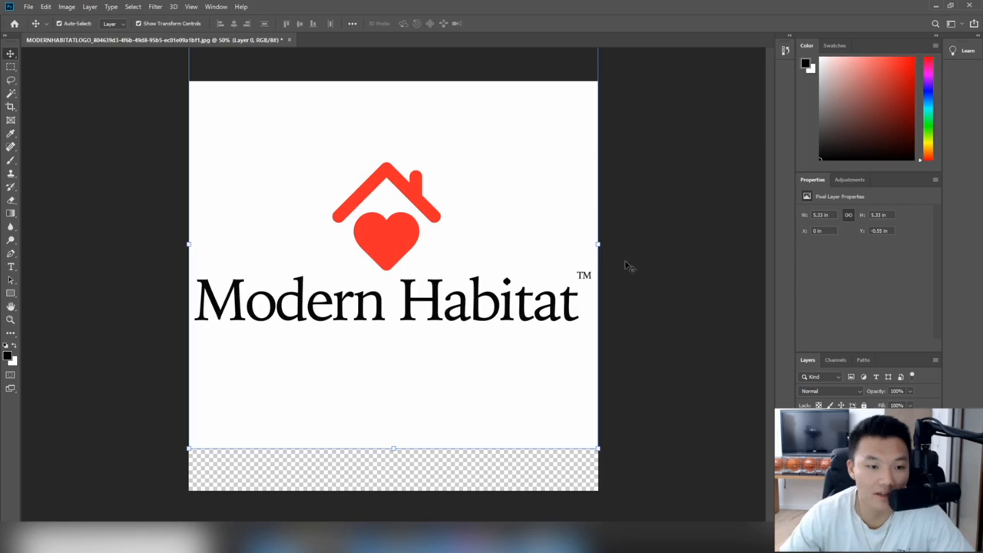
drag(425, 297, 429, 280)
drag(425, 274, 425, 298)
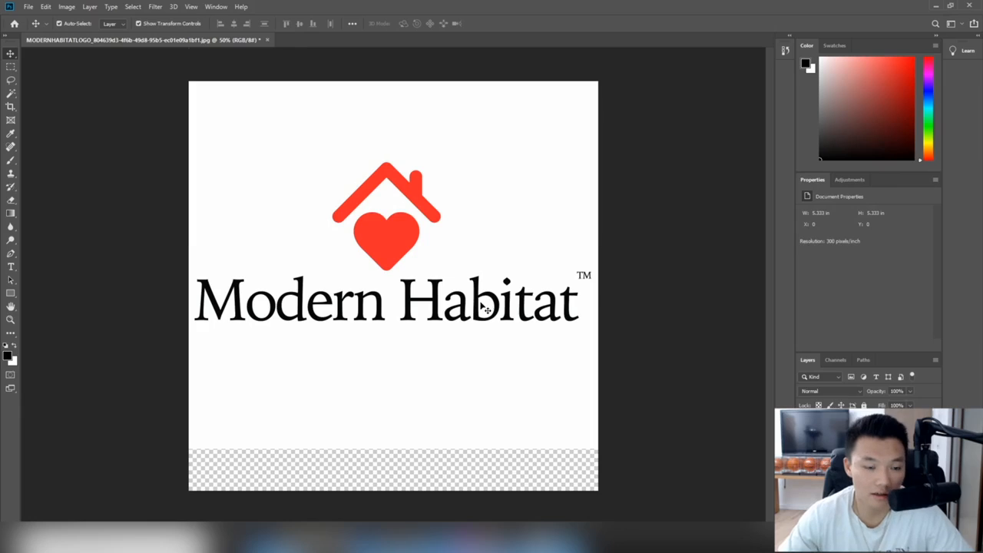
key(Down)
key(Down)
key(Down)
key(Down)
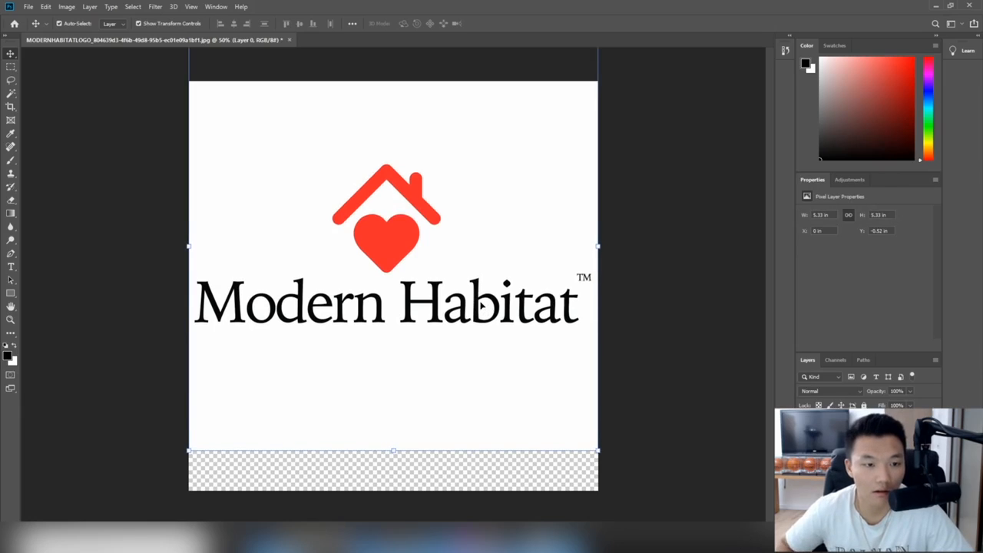
click(693, 288)
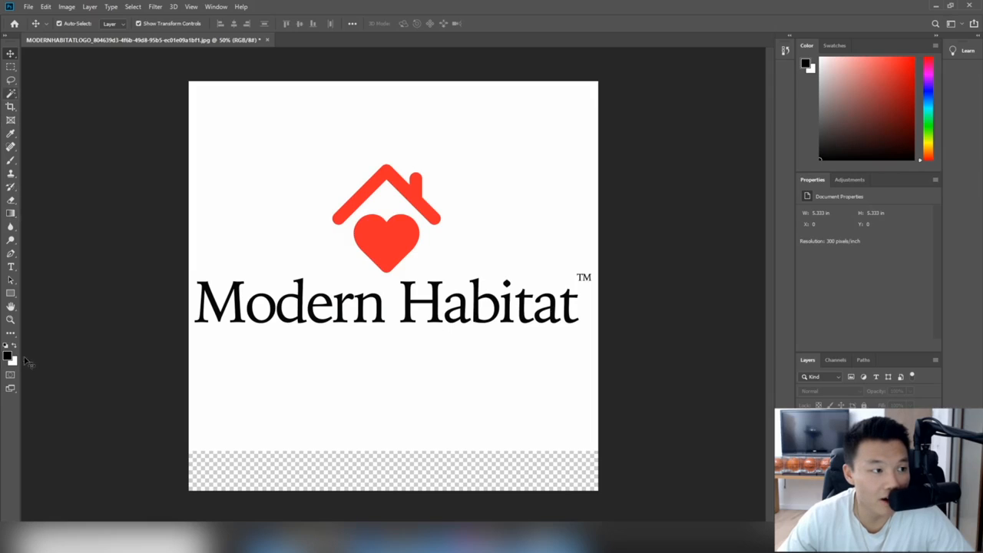
Step: Draw a white-filled rectangle over the transparent bottom strip
click(11, 293)
click(115, 23)
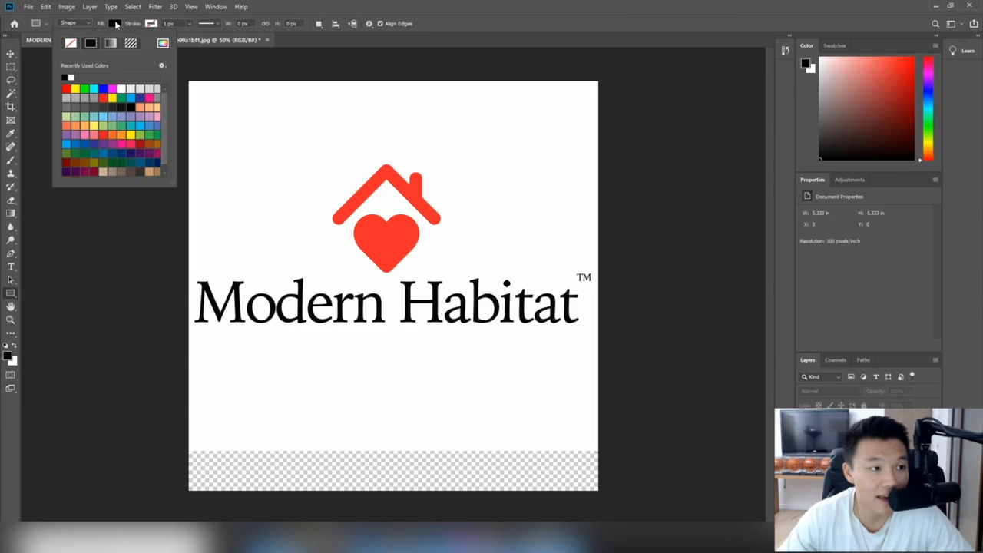
click(70, 77)
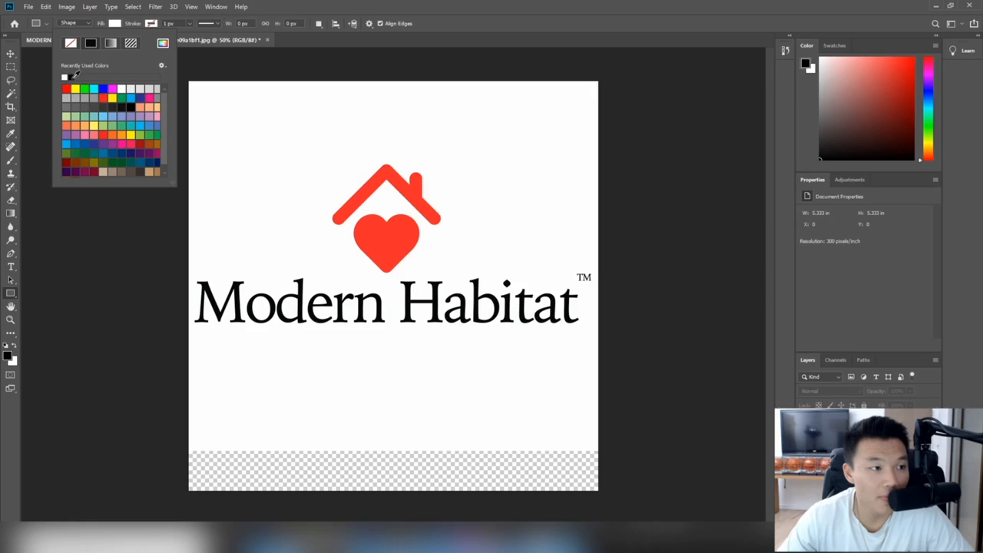
drag(185, 407, 639, 516)
click(699, 394)
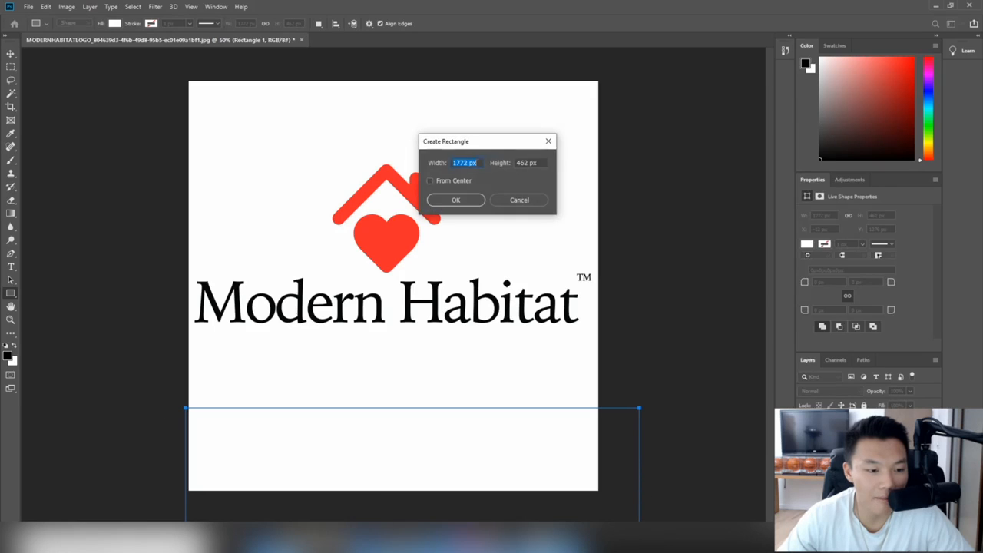
click(548, 141)
key(ctrl+z)
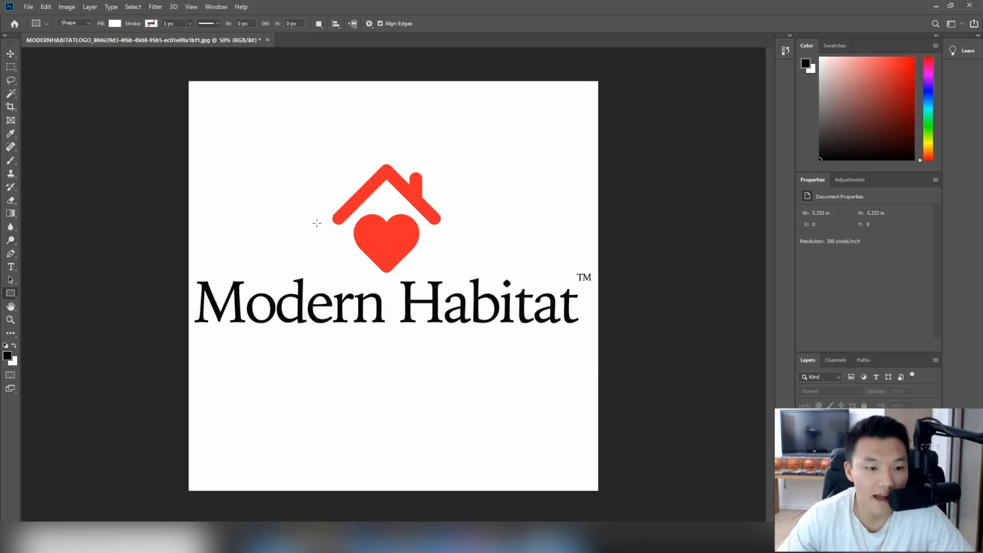
Step: Nudge the logo layer down slightly with the Move tool
click(11, 53)
click(468, 449)
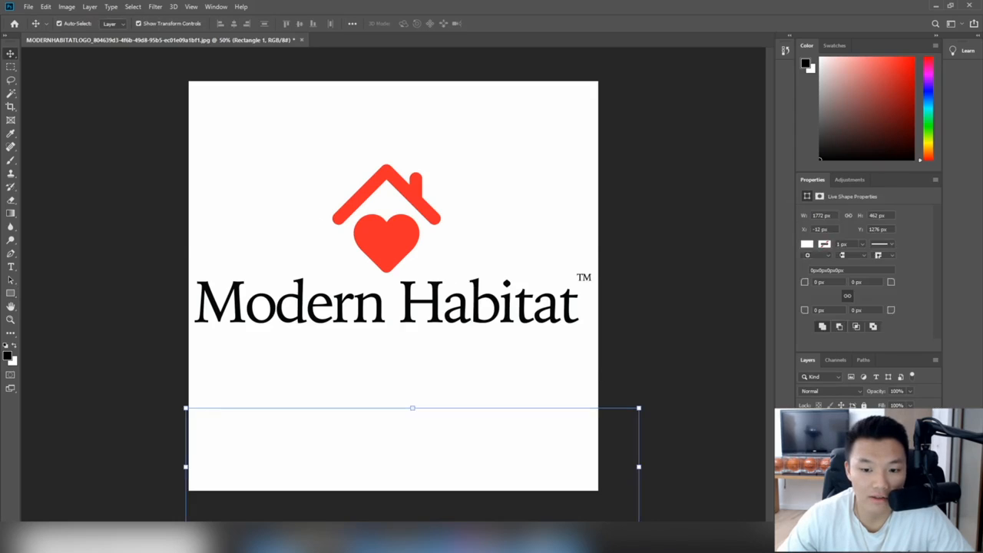
click(495, 210)
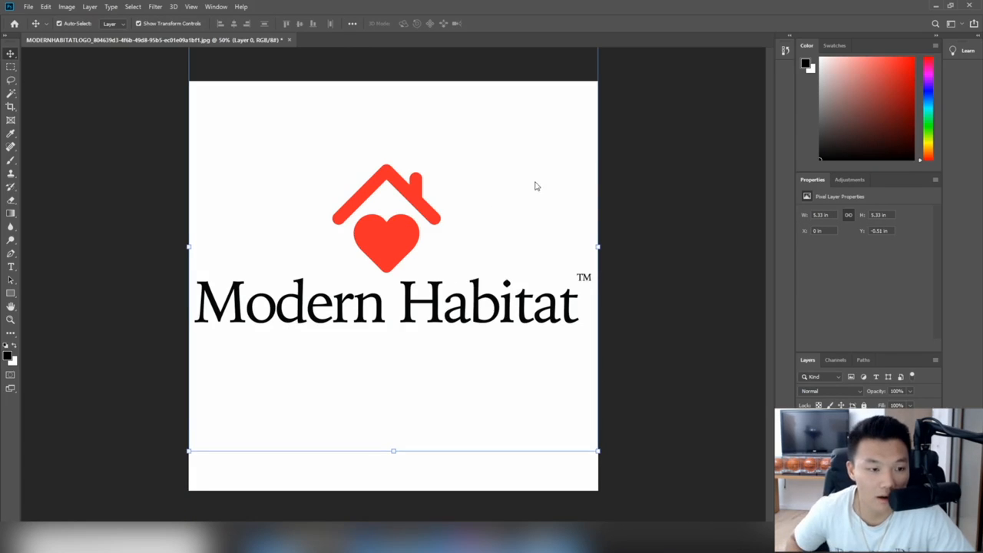
key(Down)
key(Down)
key(Down)
key(Down)
key(Down)
key(Down)
key(Down)
key(Down)
key(Down)
key(Down)
key(Down)
key(Down)
click(725, 244)
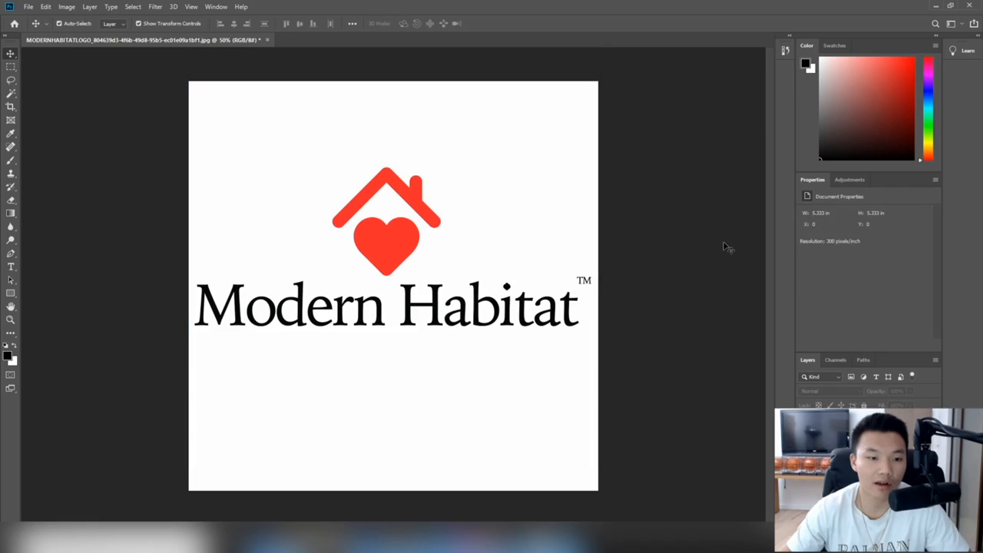
click(407, 238)
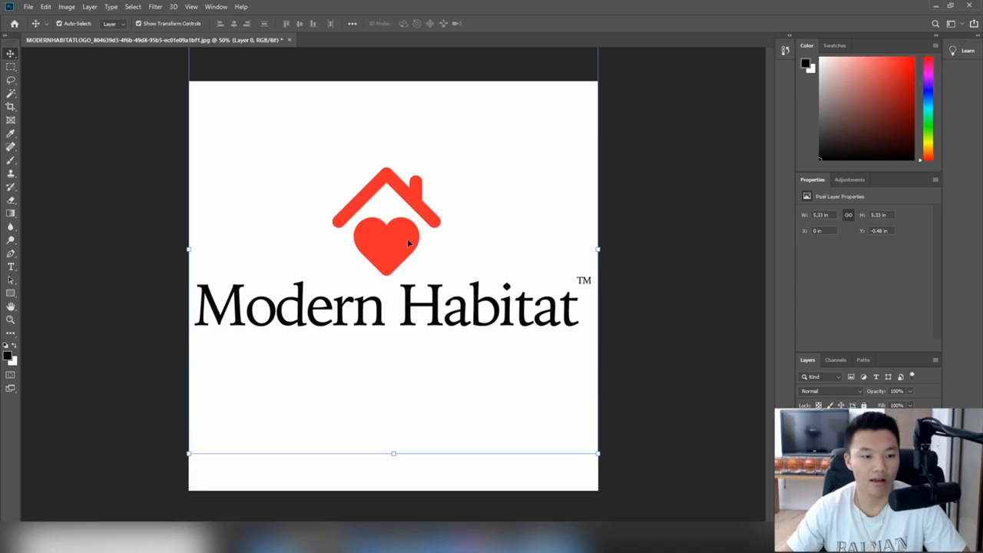
key(Down)
key(Down)
key(Down)
key(Down)
key(Down)
key(Down)
Step: Nudge the logo layer down one more step
click(710, 211)
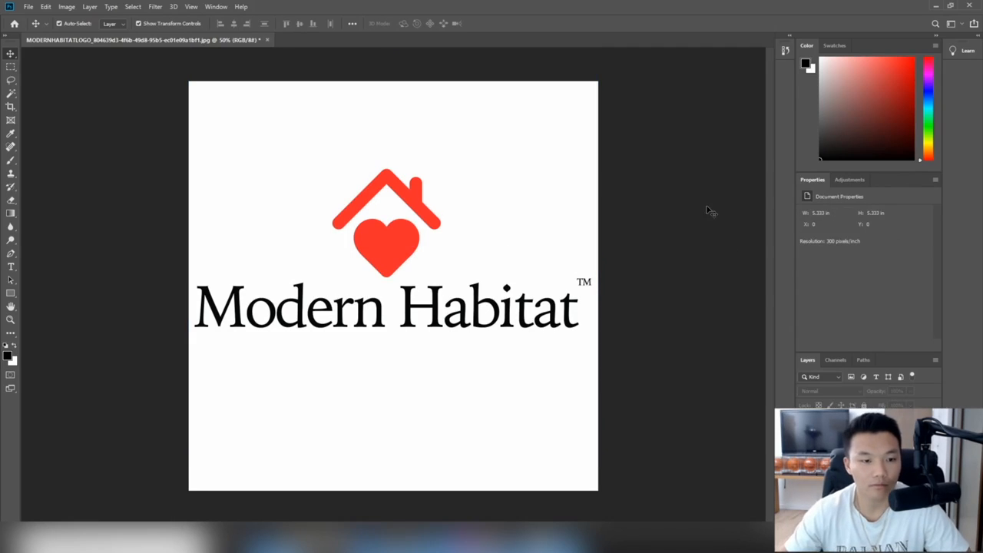
click(437, 318)
key(Down)
key(Down)
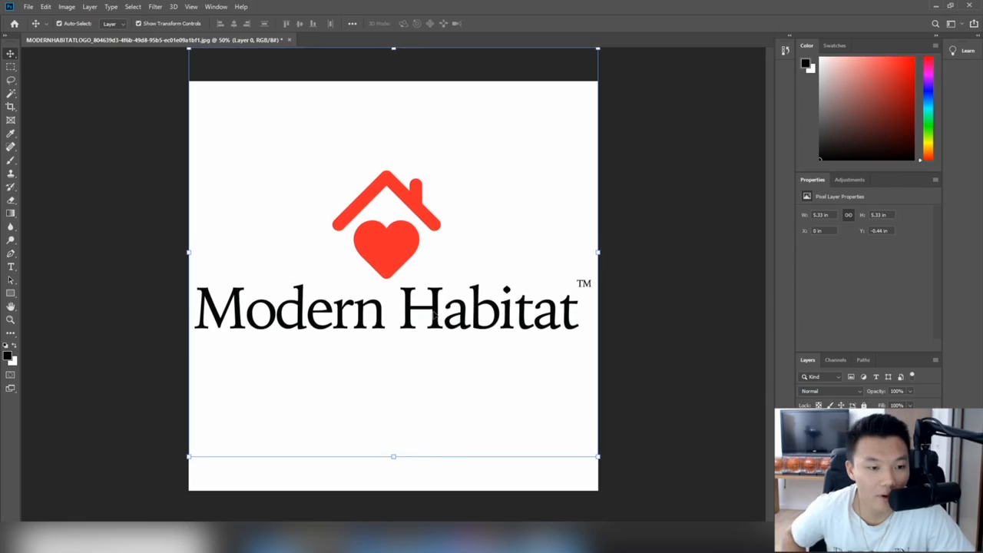
click(676, 258)
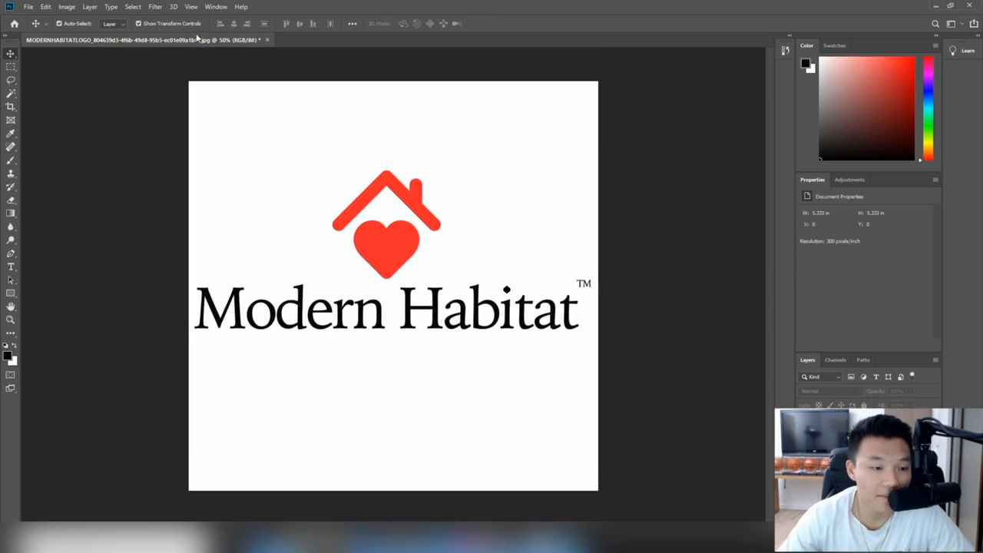
Step: Quick Export the logo as a PNG into the Downloads folder
click(26, 6)
mouse_move(69, 146)
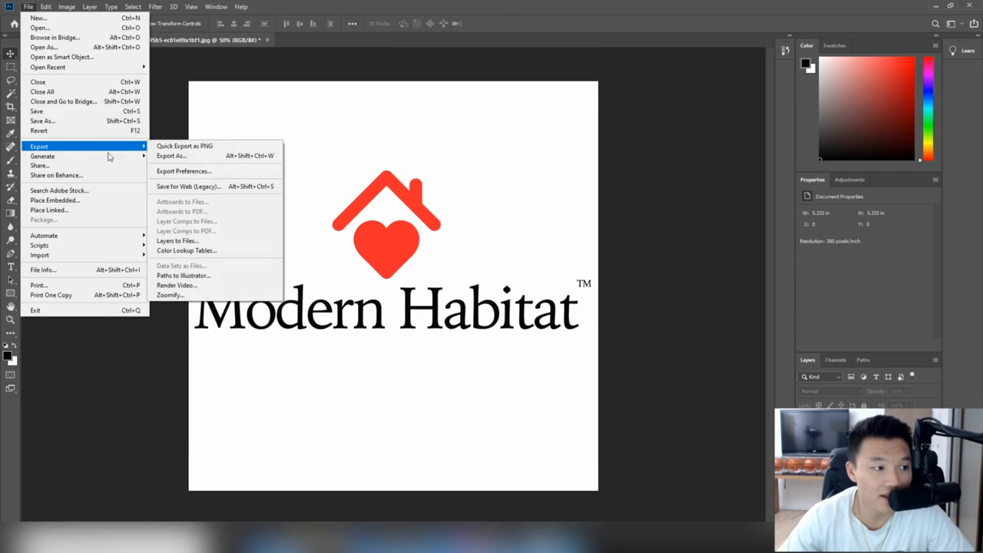
click(185, 148)
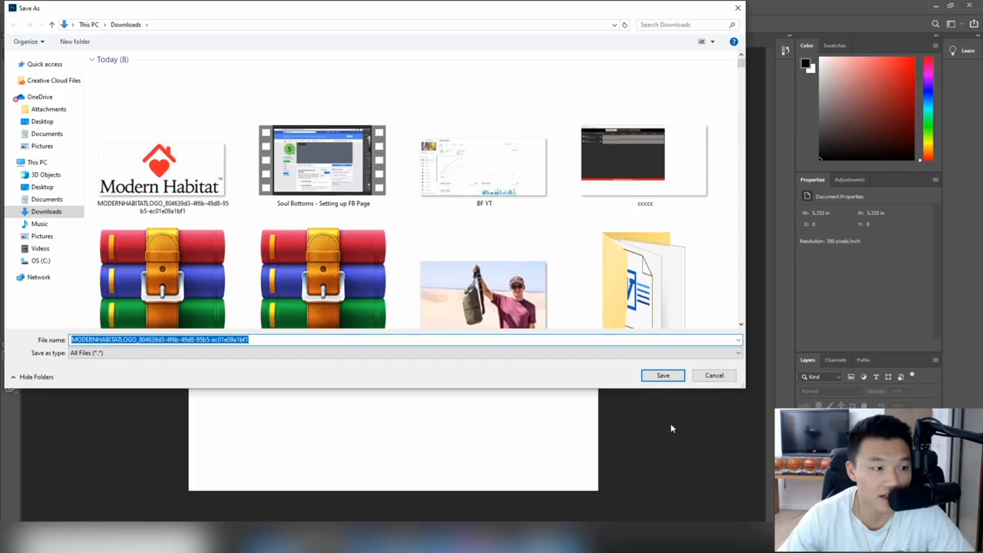
click(657, 374)
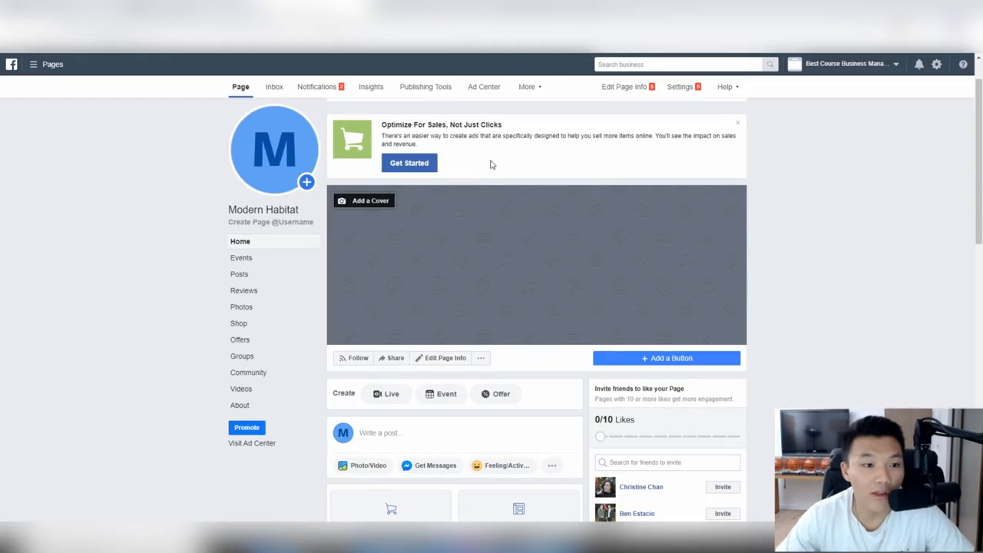
Step: Upload the exported Modern Habitat logo as the profile picture, zoomed to show the whole logo
click(275, 172)
click(285, 228)
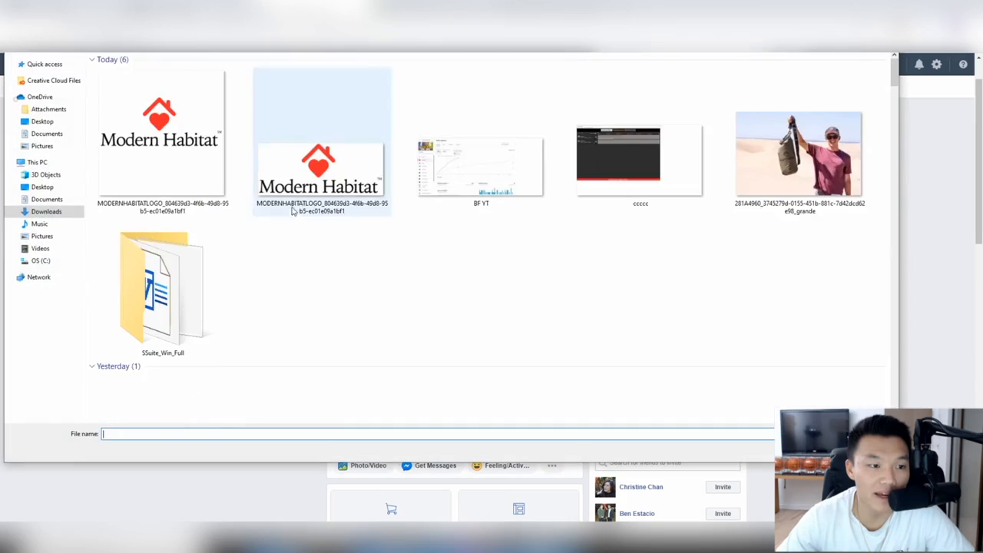
double_click(161, 135)
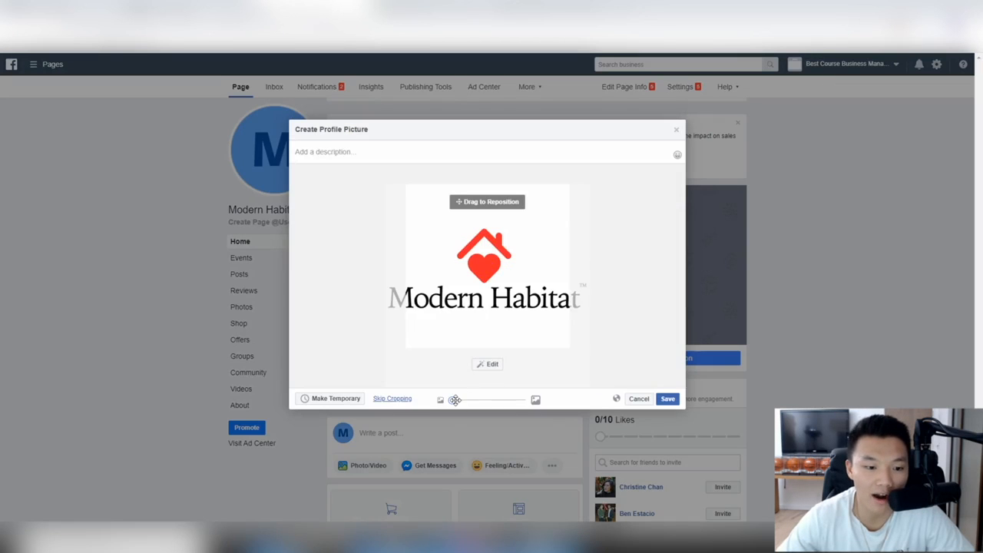
drag(455, 399, 603, 402)
drag(526, 400, 298, 361)
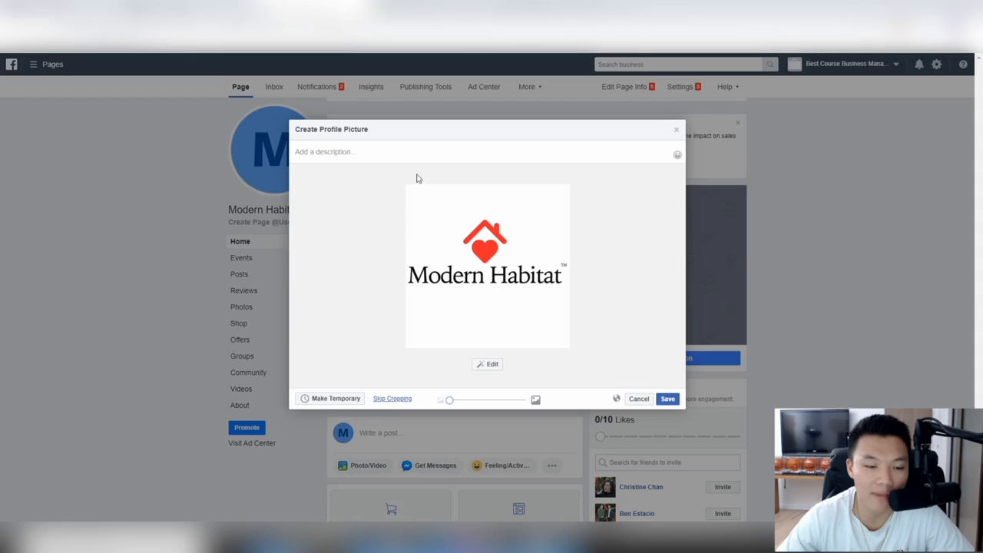
click(667, 399)
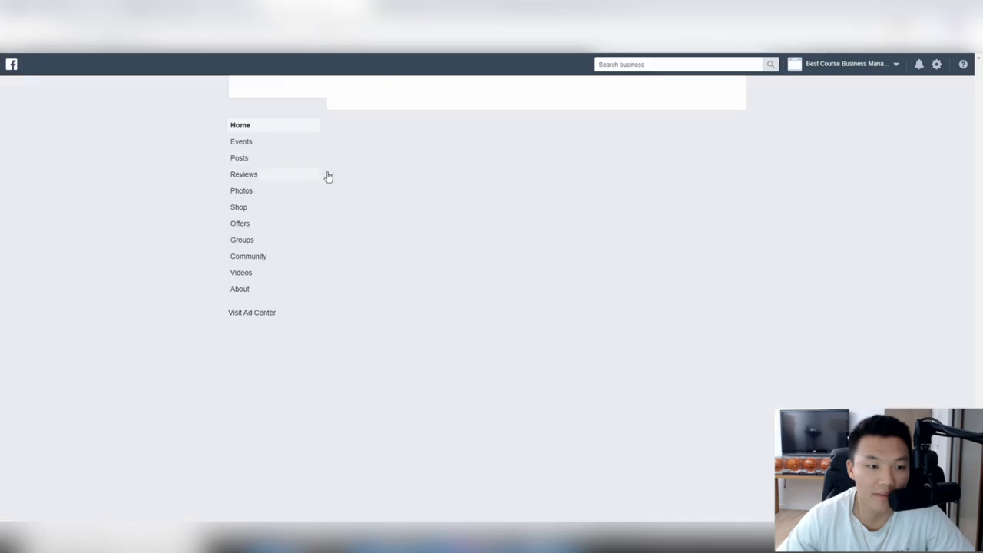
scroll(666, 248, down, 12)
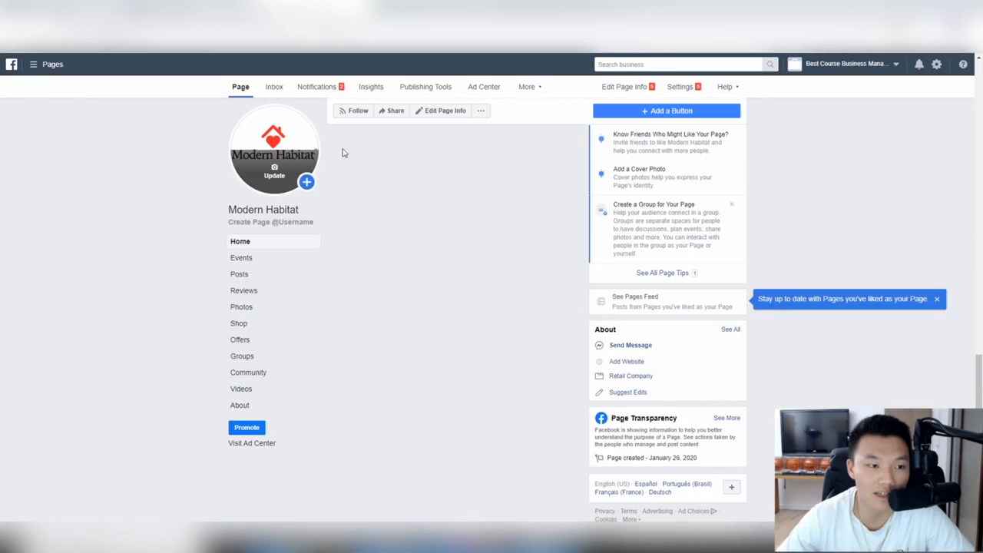
scroll(424, 236, up, 5)
scroll(421, 236, up, 6)
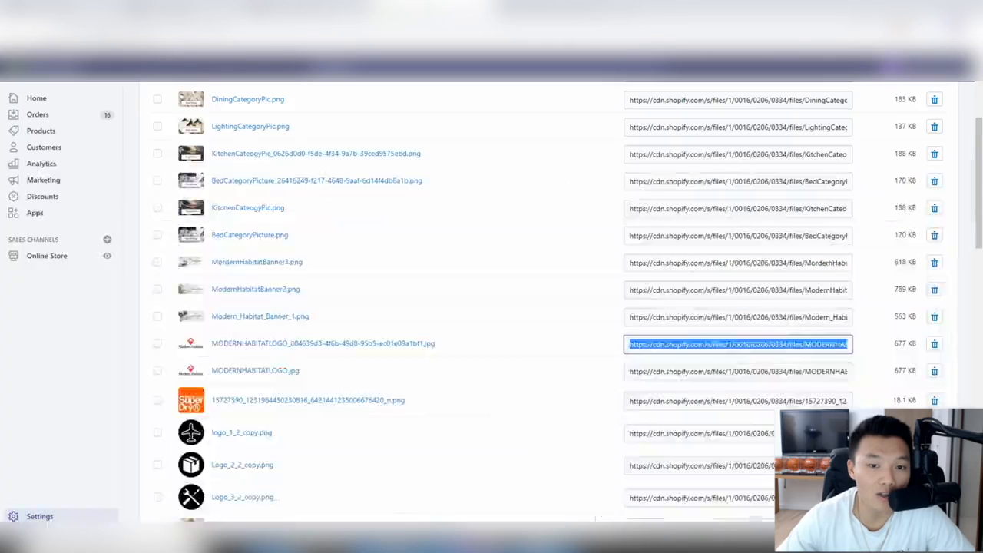
Step: Copy the Modern_Habitat_Banner_1 file URL from Shopify's Files list
scroll(430, 250, up, 2)
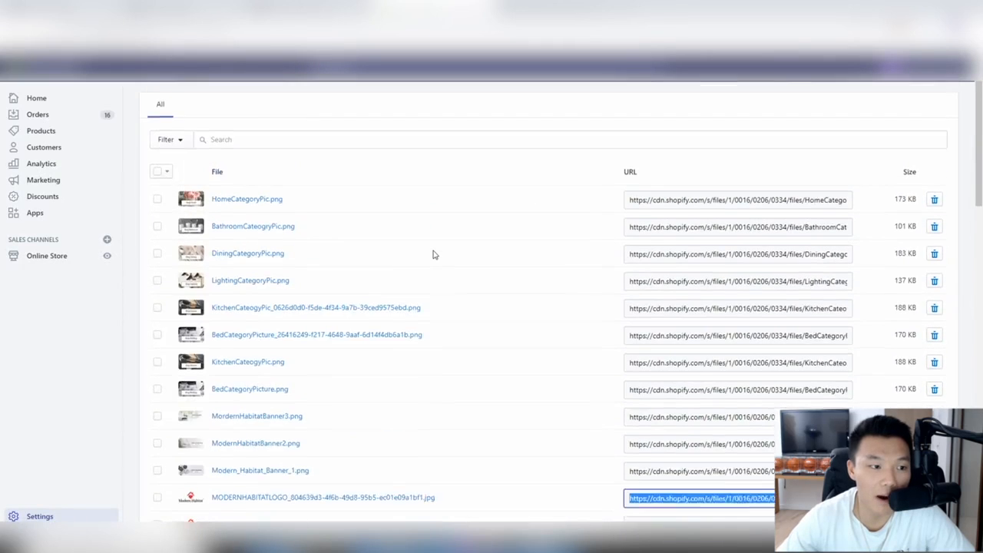
scroll(432, 255, down, 2)
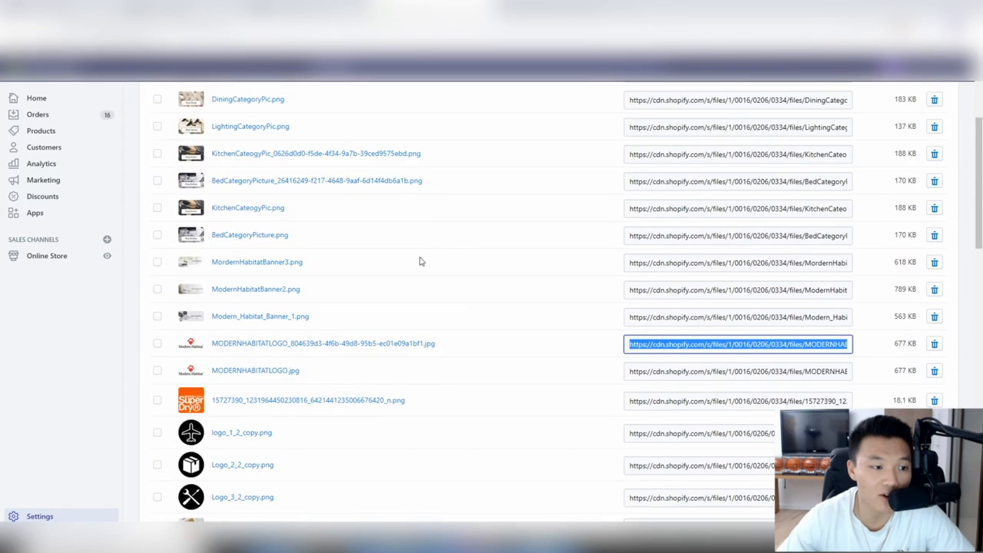
click(679, 317)
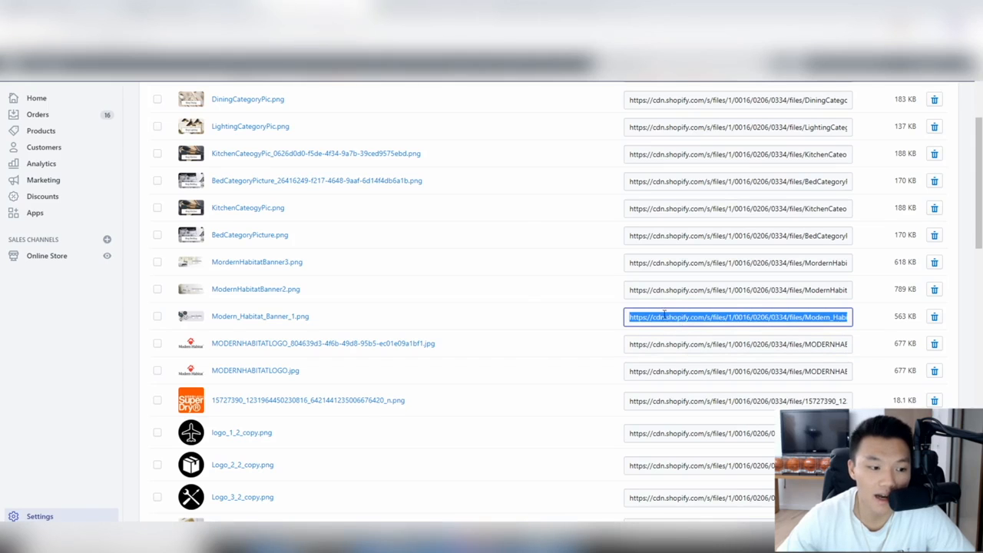
right_click(671, 317)
click(687, 322)
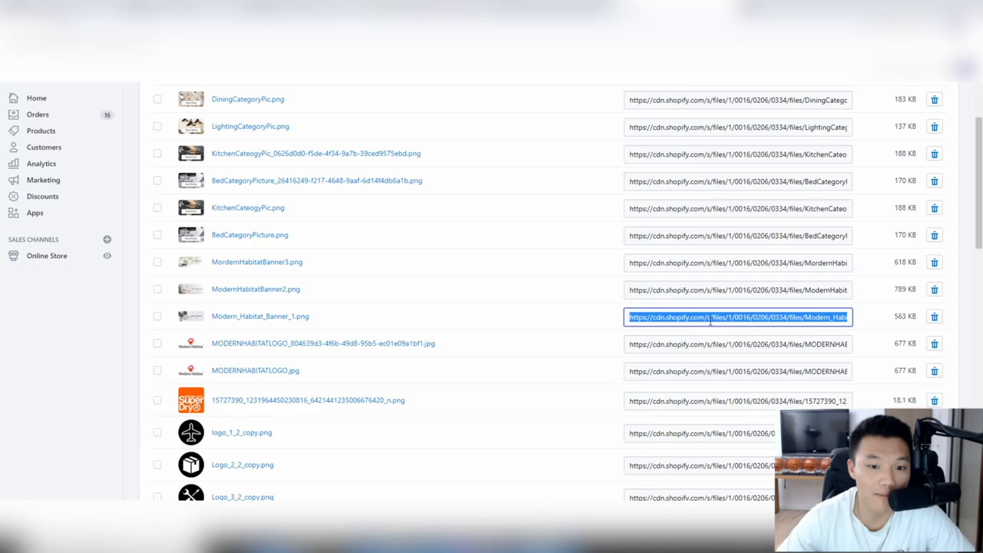
right_click(708, 317)
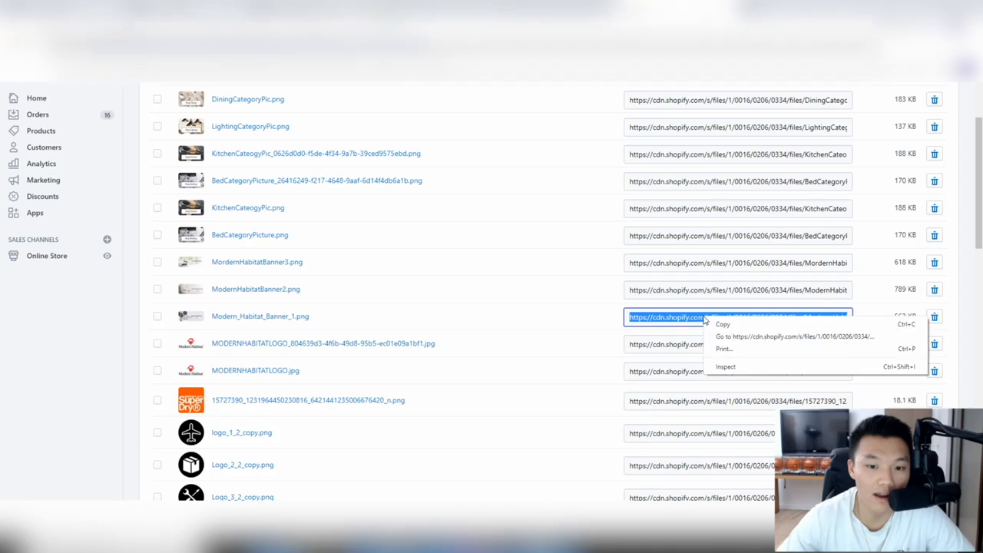
click(722, 324)
Step: Open the banner URL in a new tab and save the image into Downloads
key(ctrl+t)
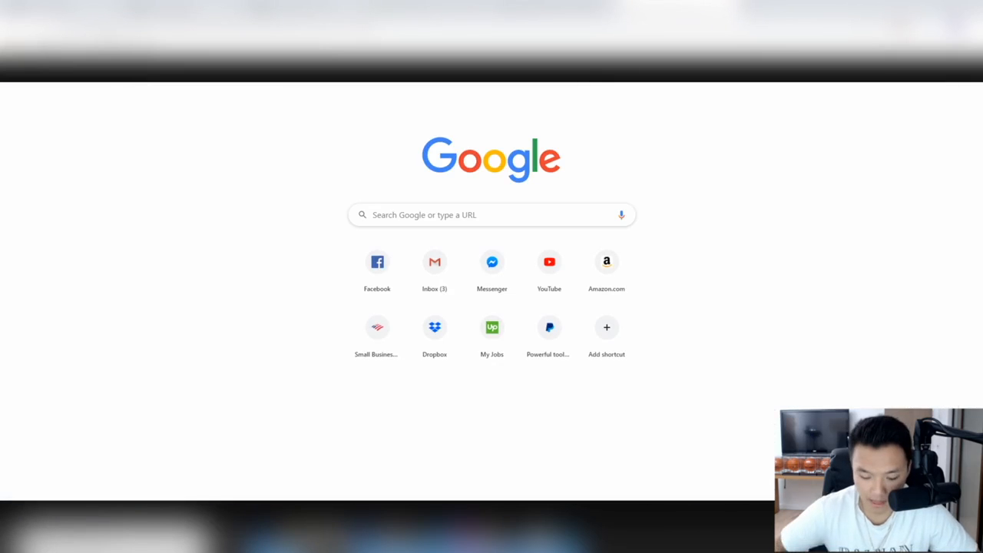
key(ctrl+v)
key(Return)
right_click(549, 201)
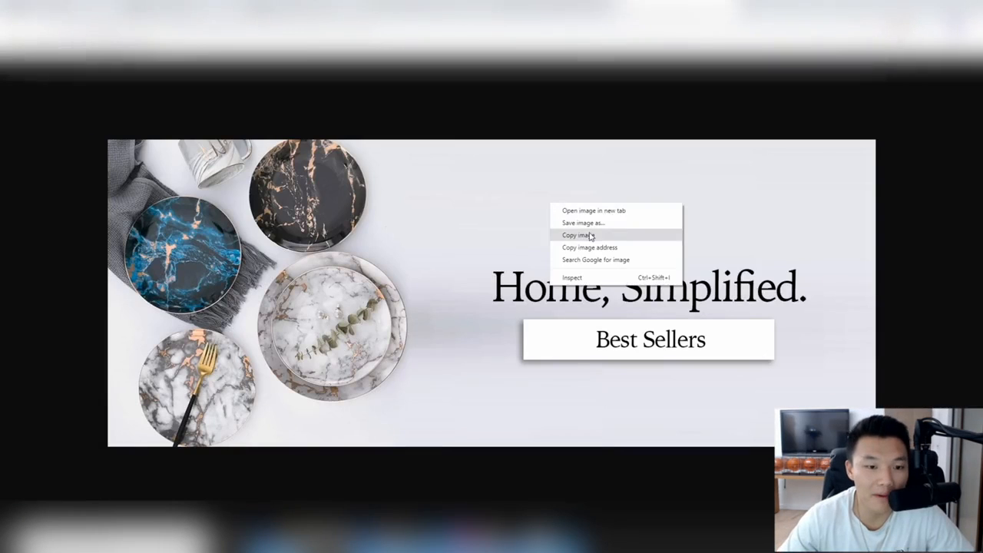
click(590, 227)
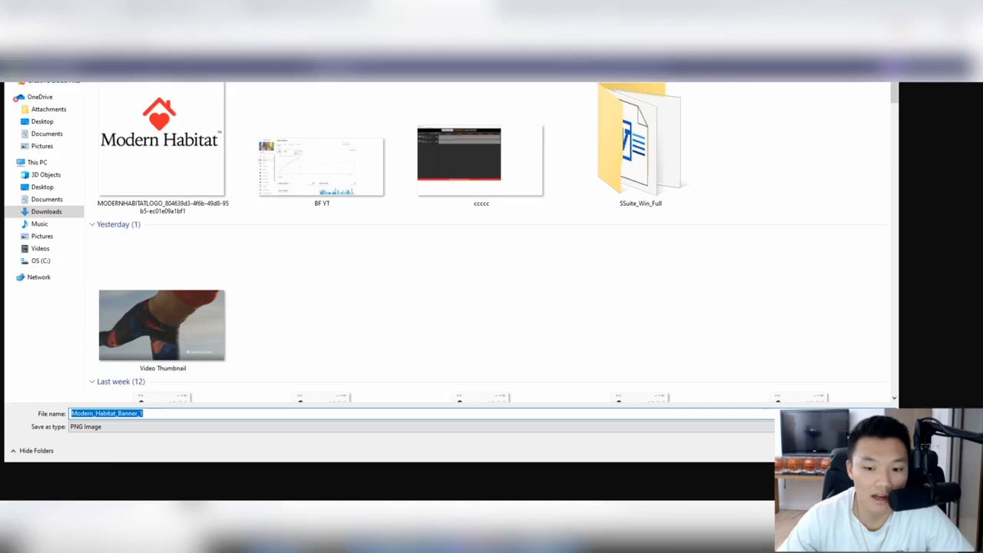
click(817, 450)
Step: Dismiss both tip banners and upload Modern_Habitat_Banner_1 as the Page's cover photo
click(547, 10)
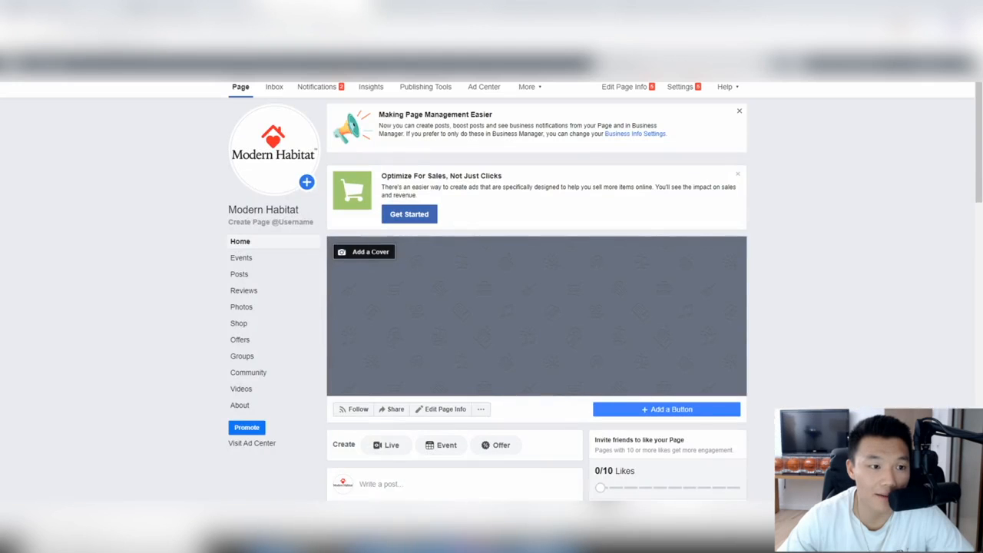
click(738, 111)
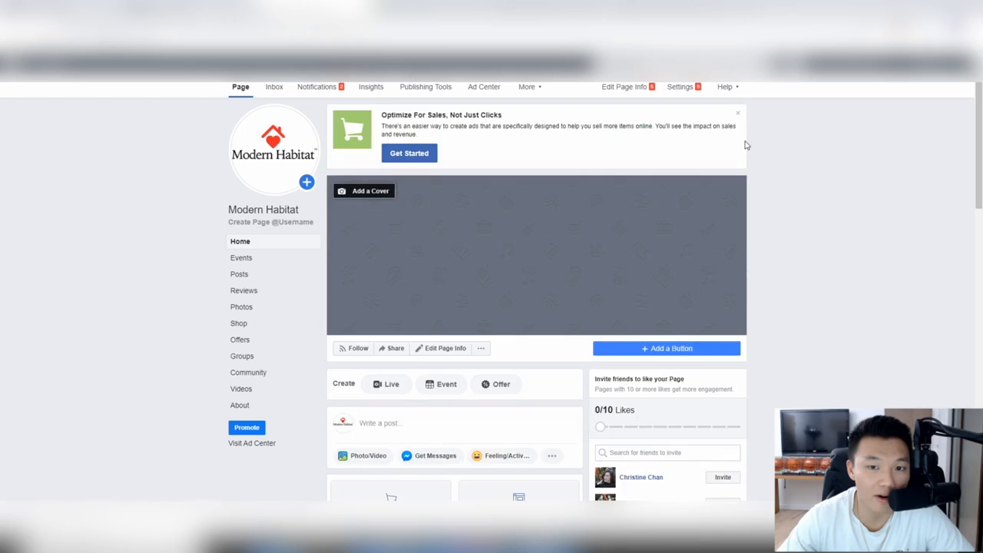
click(737, 112)
click(371, 122)
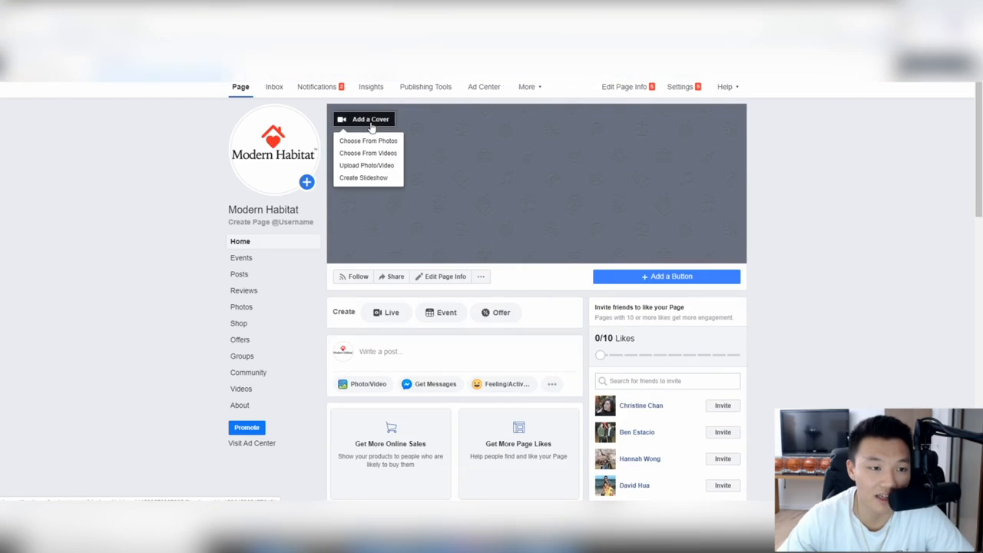
click(382, 166)
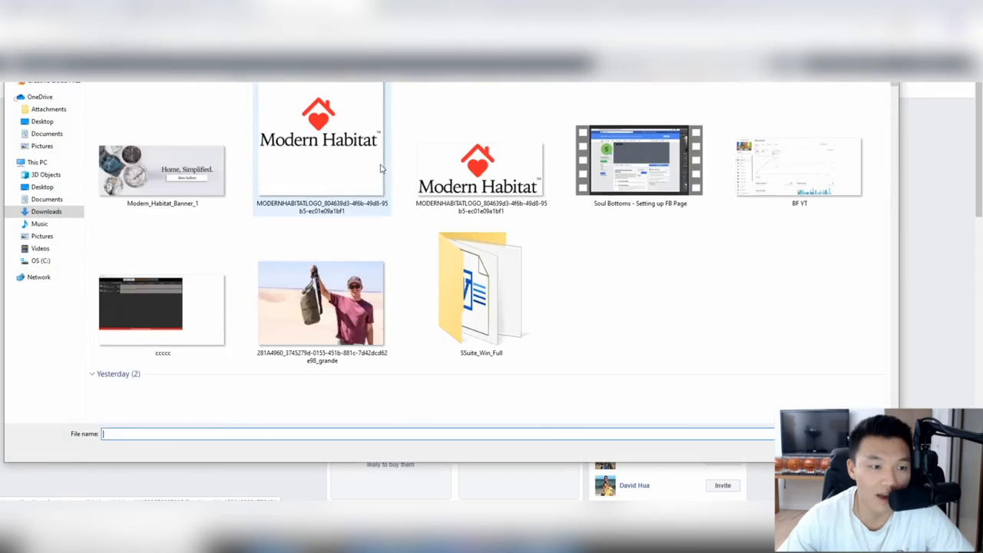
double_click(160, 153)
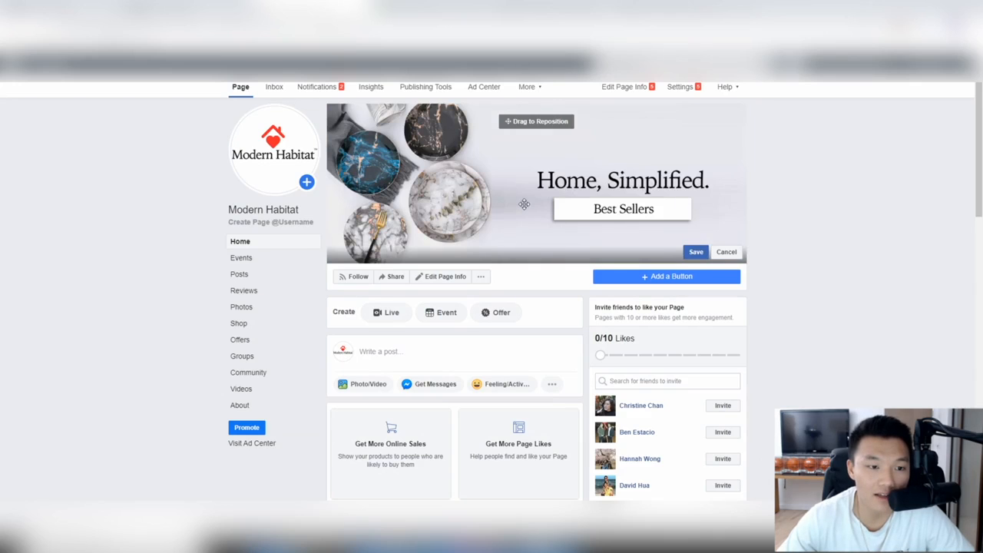
click(696, 252)
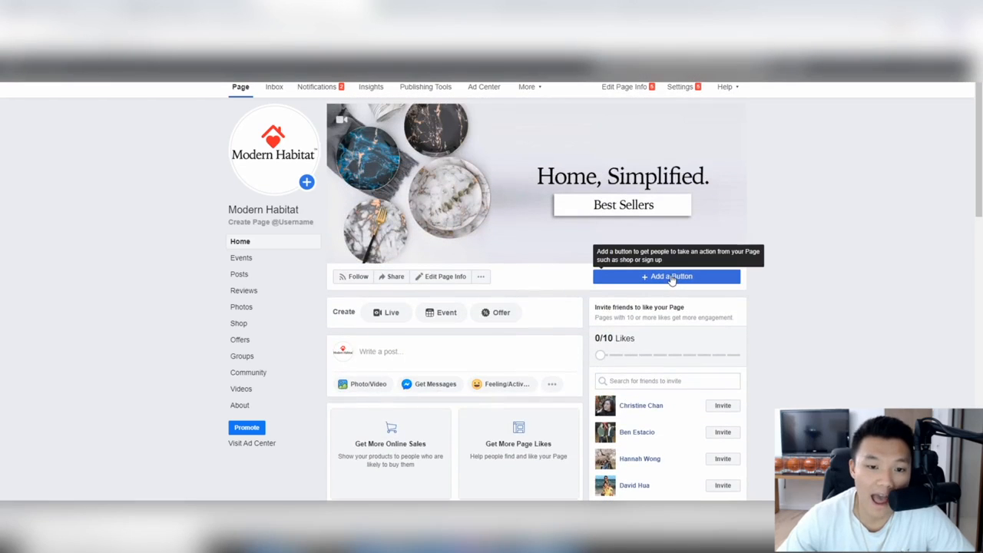
Step: Add a Shop Now action button to the page that links to modernhabitat.com
click(671, 277)
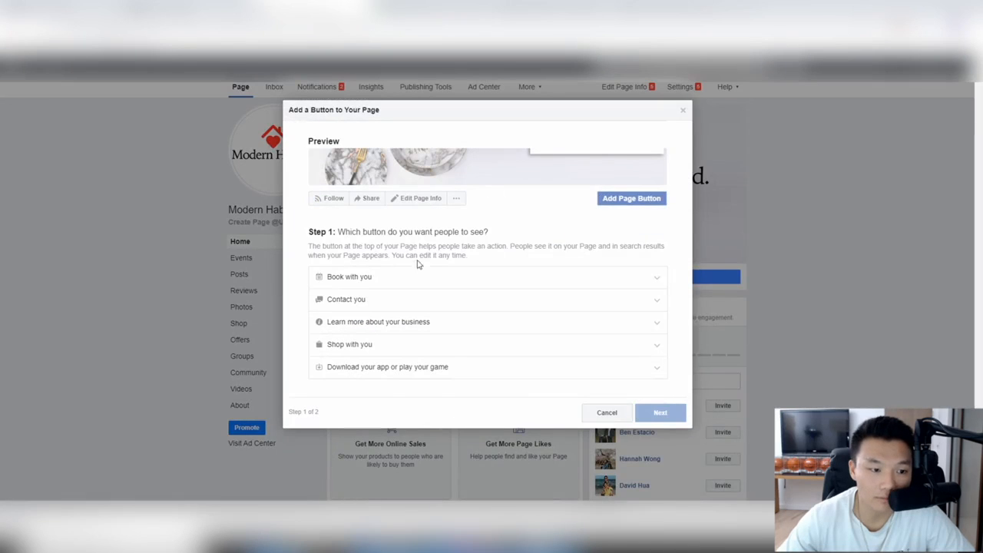
click(366, 344)
click(335, 358)
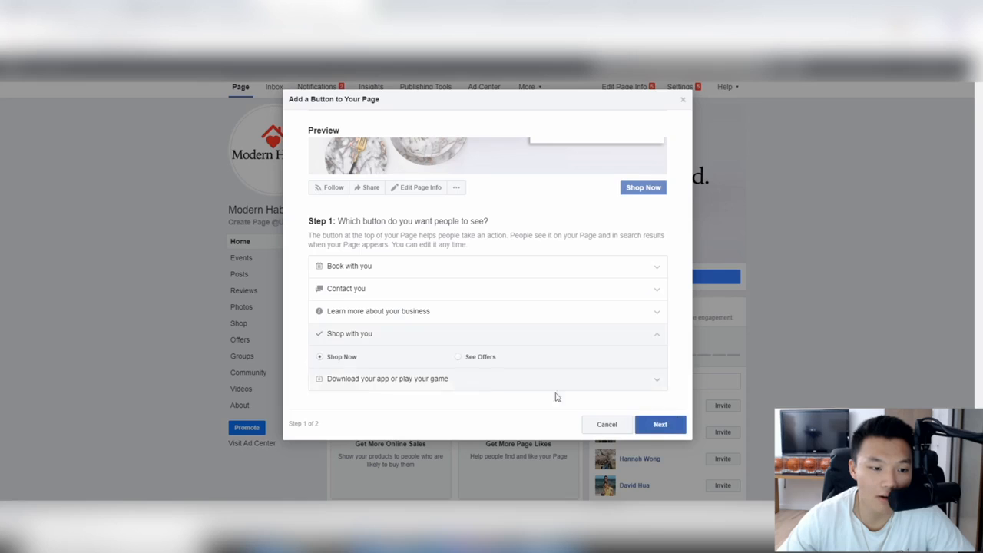
click(657, 427)
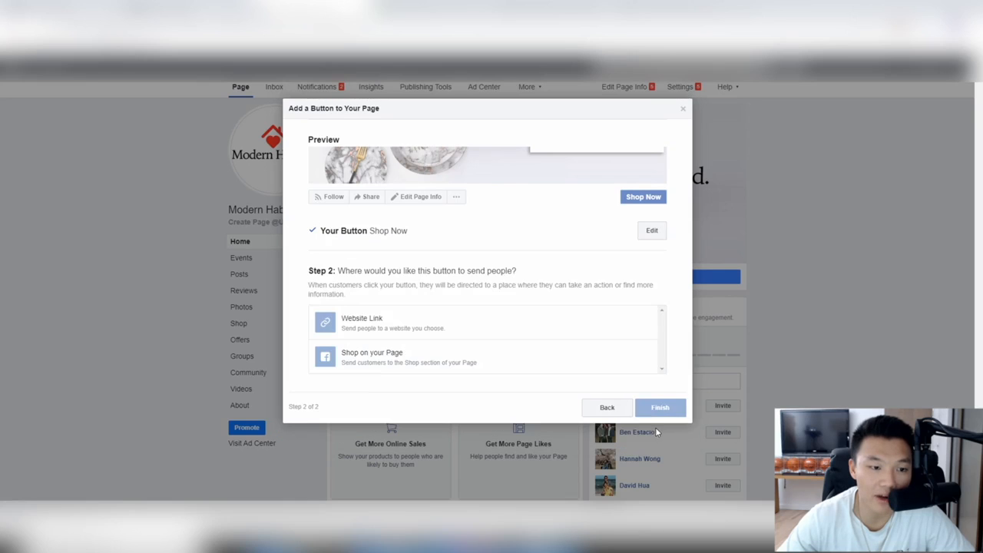
click(370, 320)
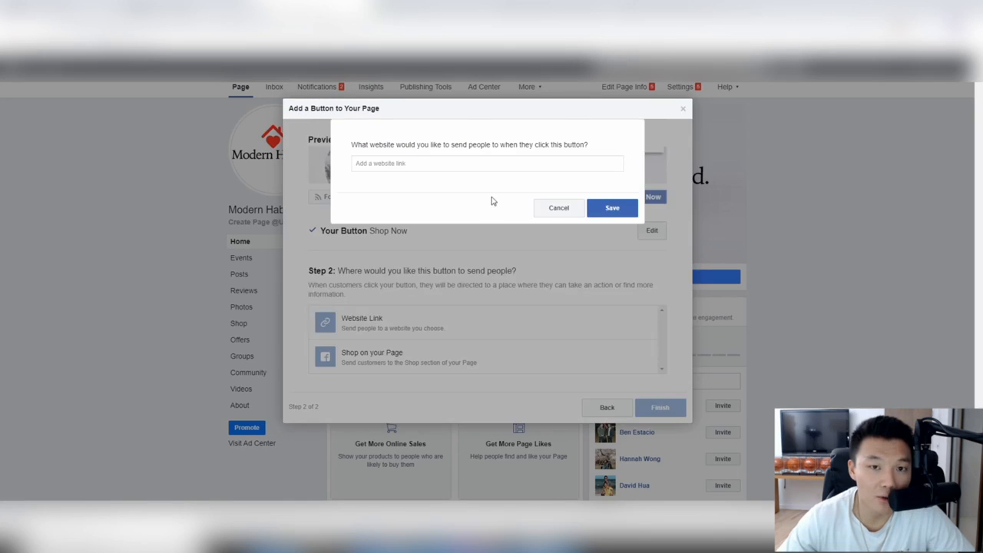
text(m)
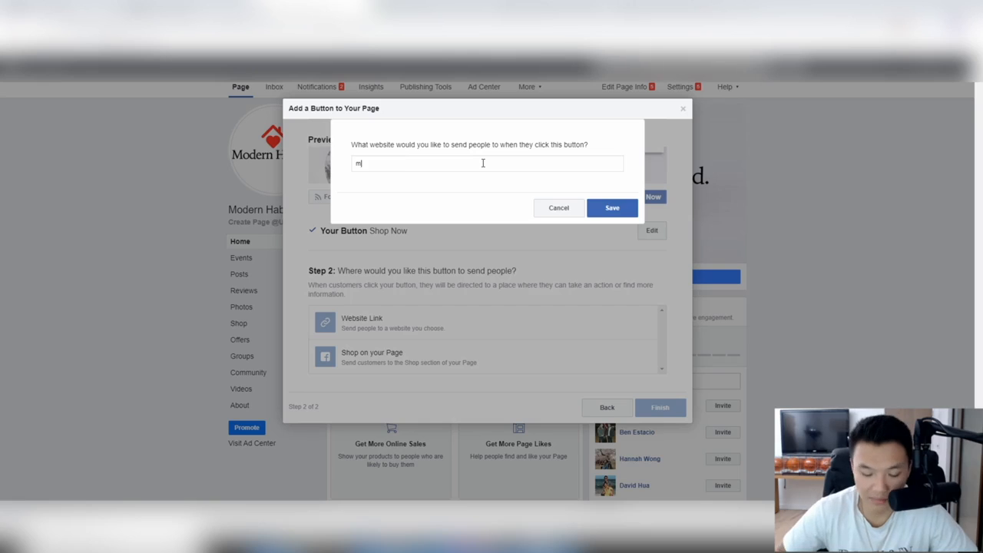
text(odernhabitat.co)
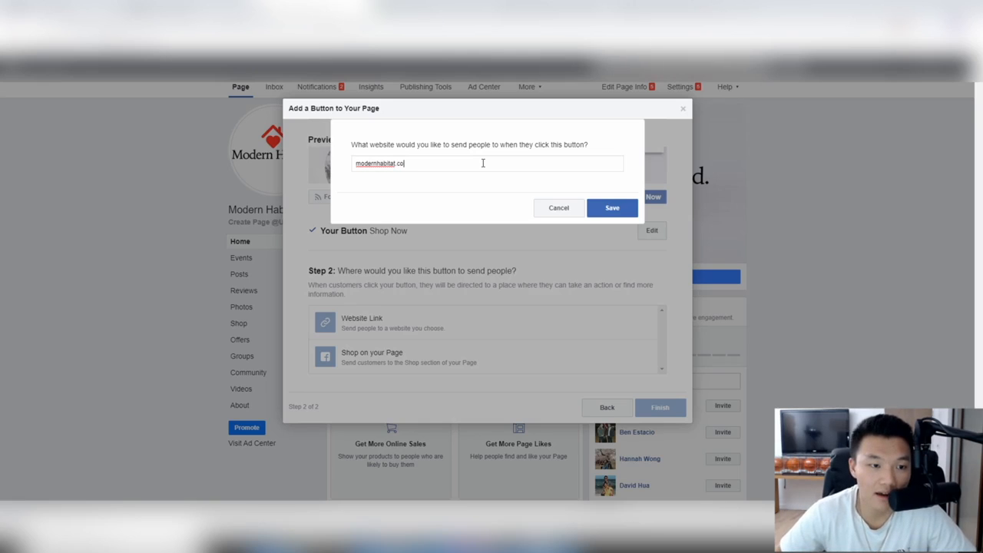
text(m)
click(614, 209)
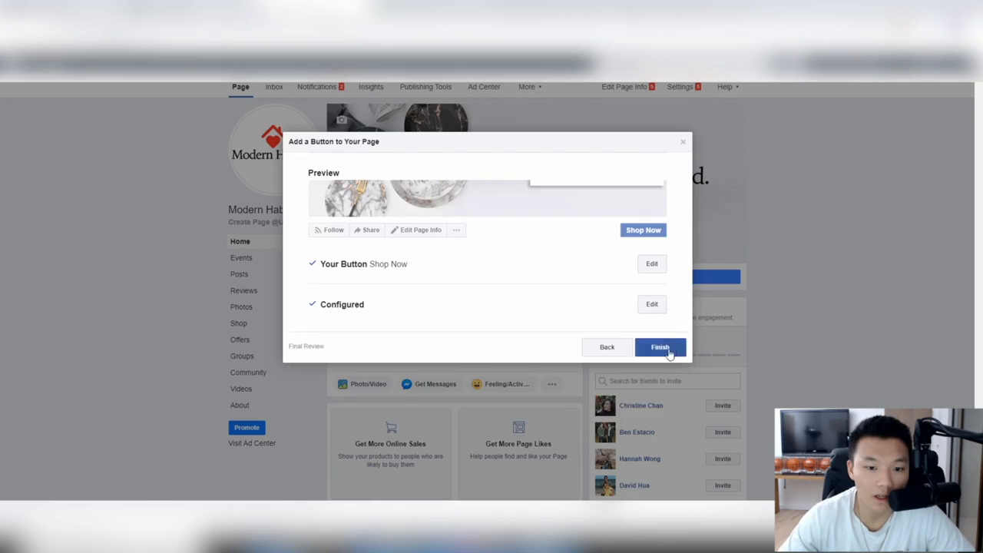
click(660, 347)
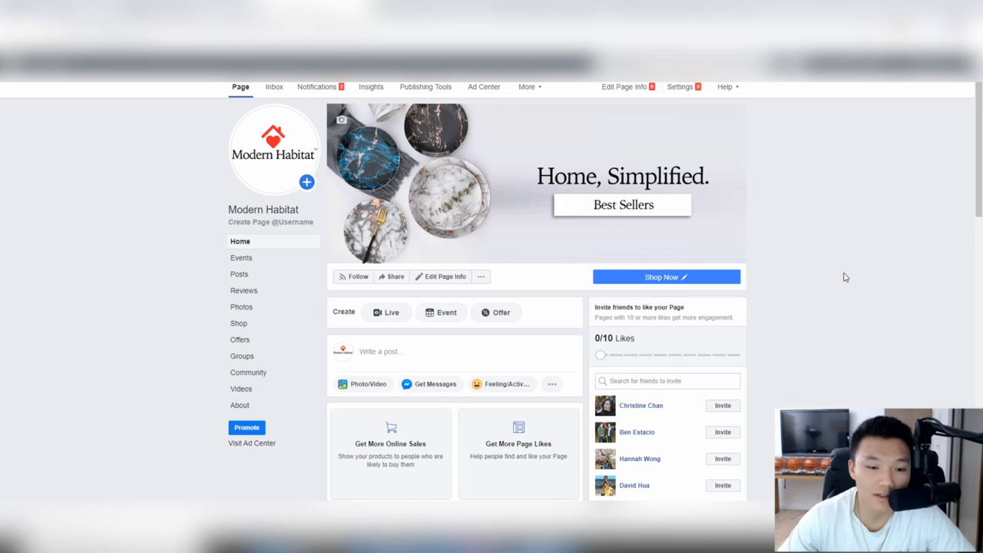
mouse_move(661, 278)
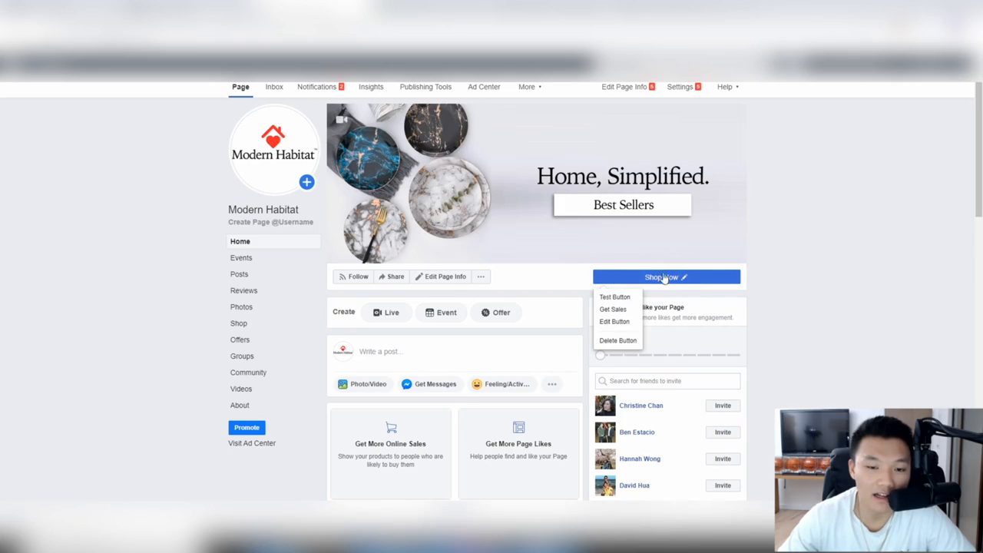
scroll(588, 228, down, 2)
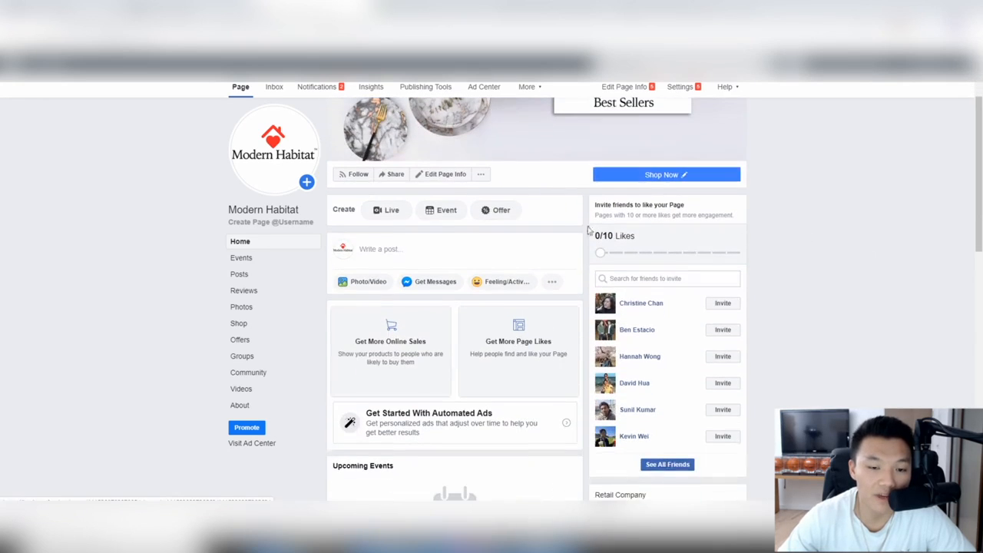
scroll(802, 192, down, 2)
scroll(785, 202, up, 4)
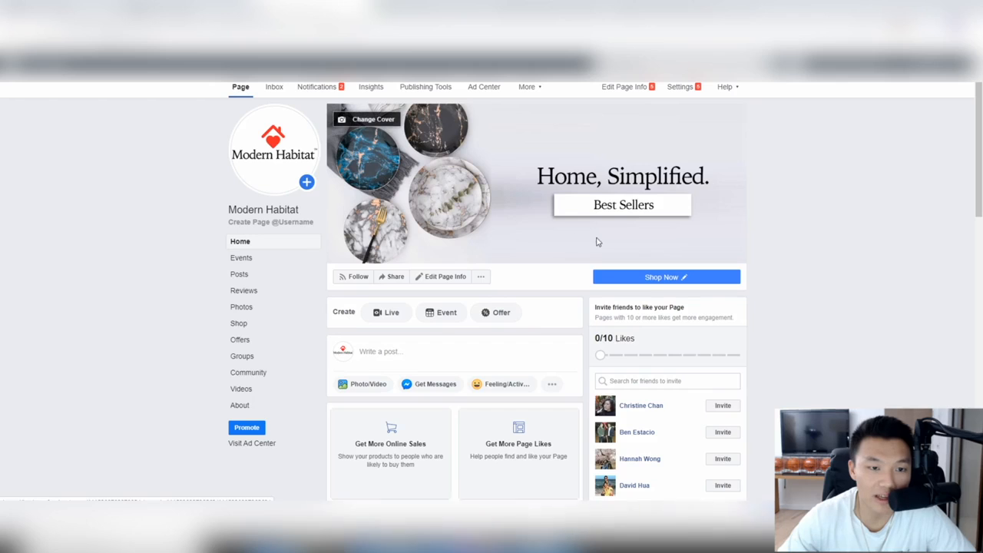
scroll(570, 193, down, 6)
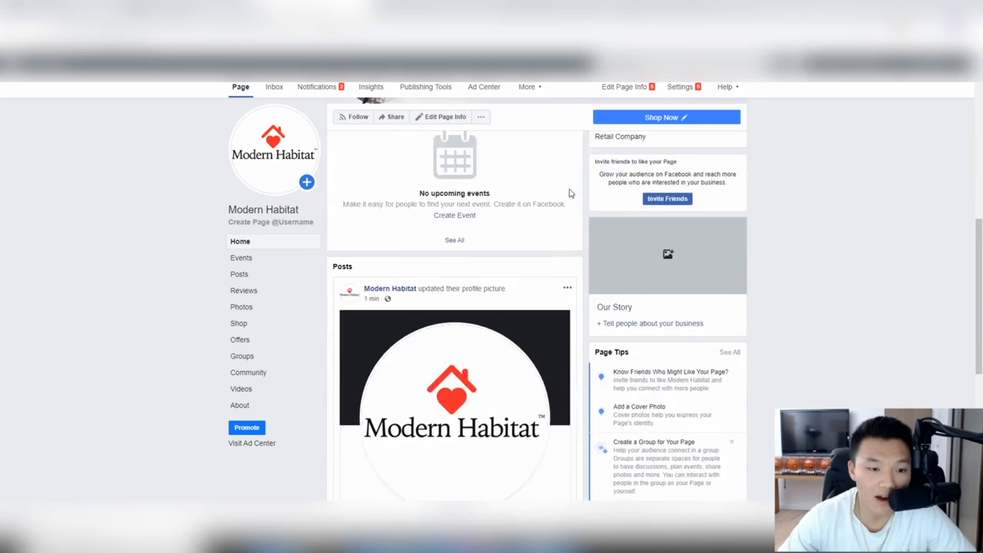
scroll(570, 193, up, 6)
scroll(581, 387, down, 1)
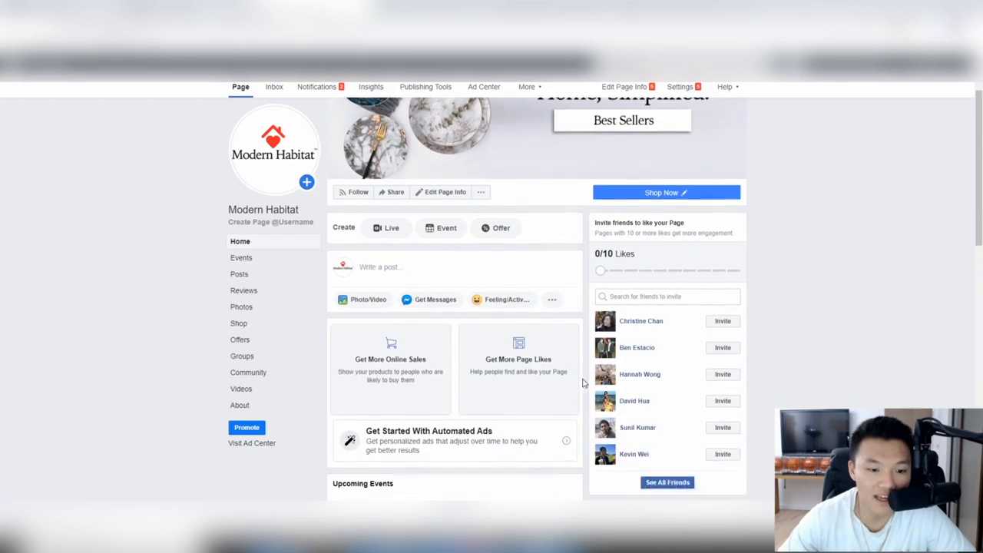
scroll(583, 382, down, 1)
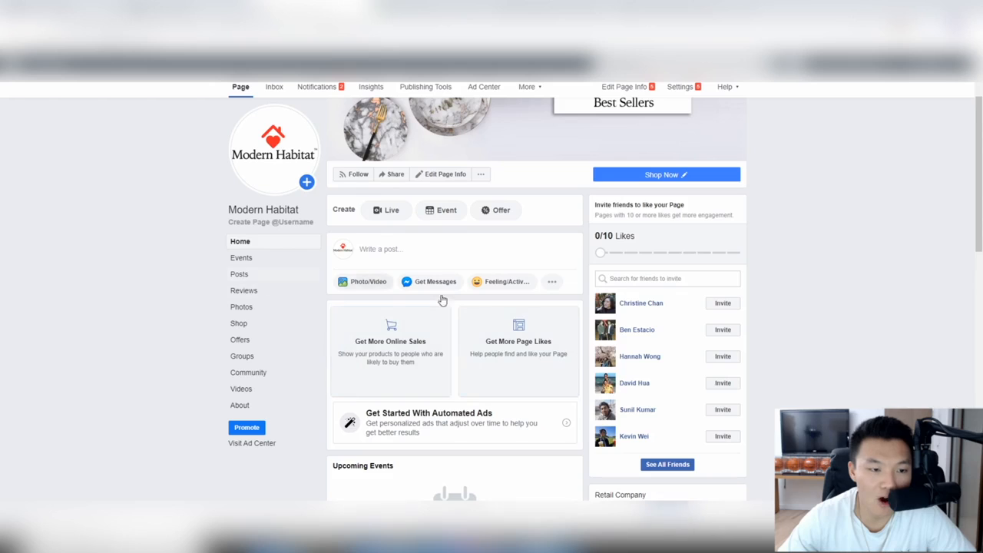
scroll(384, 334, down, 1)
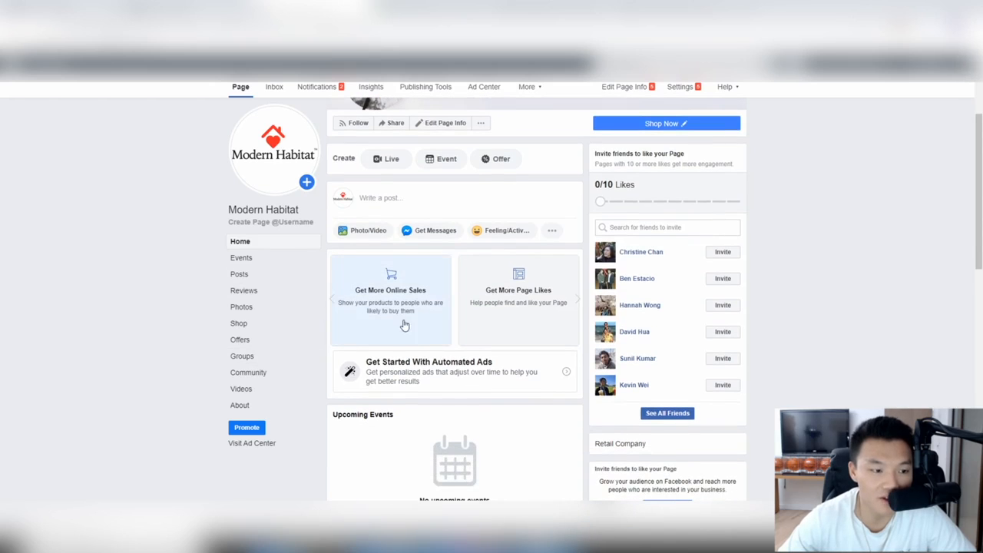
scroll(453, 346, down, 1)
scroll(477, 362, up, 4)
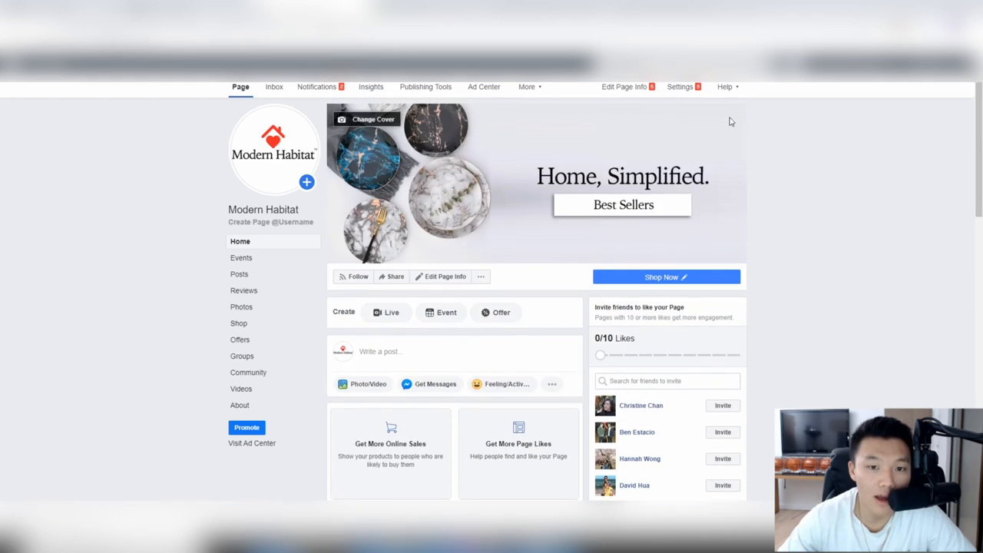
Step: In Page Info, save the description 'We pride ourselves in selling affordable and high quality goods…'
click(678, 91)
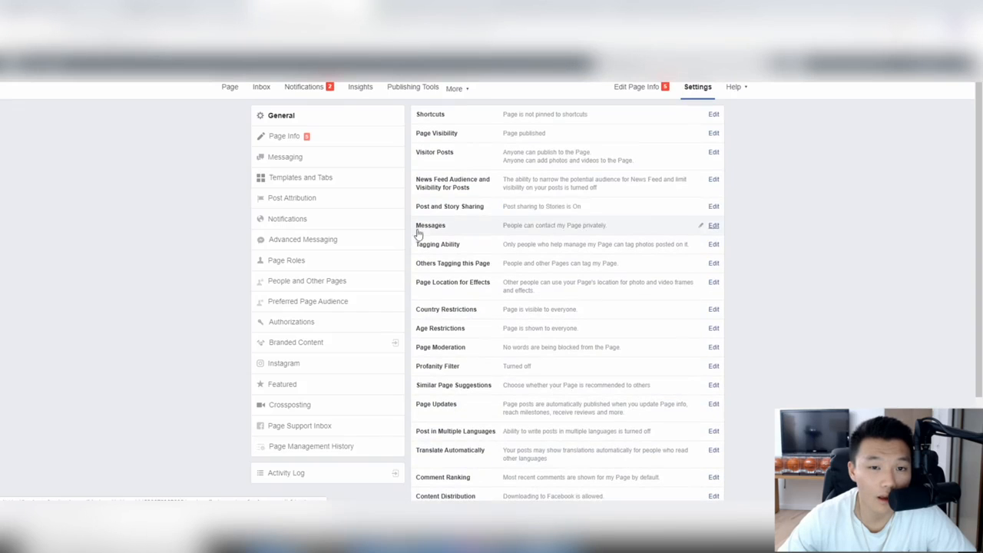
click(301, 140)
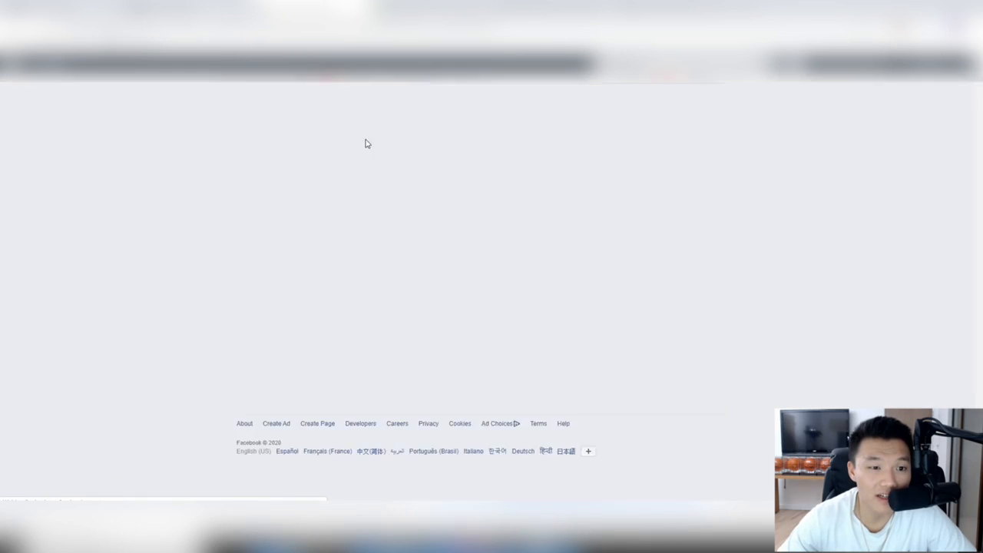
scroll(570, 145, down, 1)
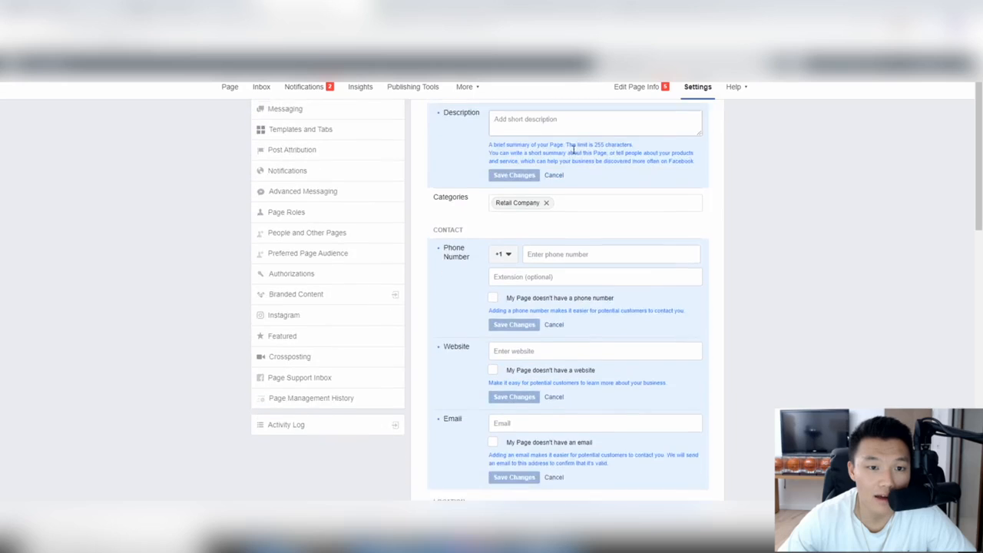
scroll(583, 161, up, 1)
click(579, 167)
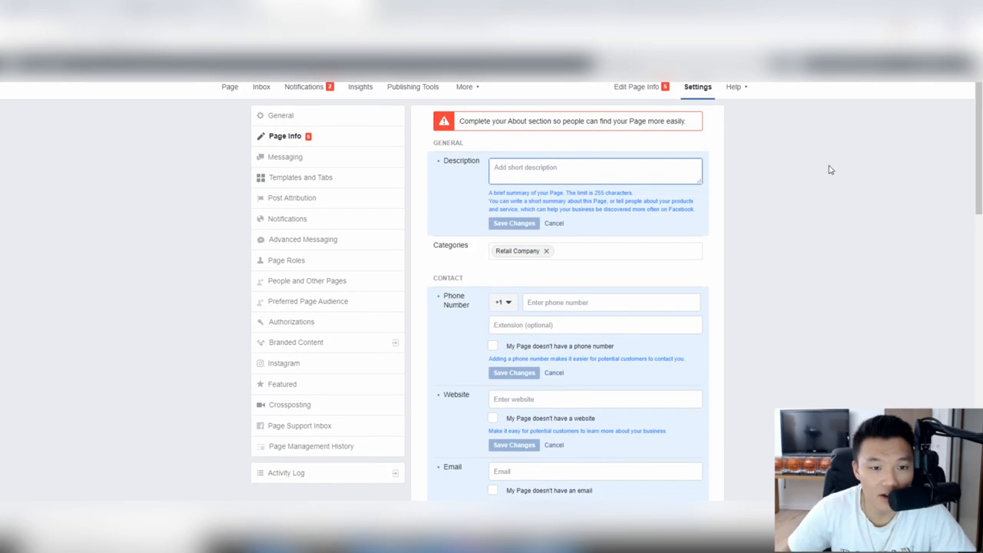
text(We pride ourselves in selling af)
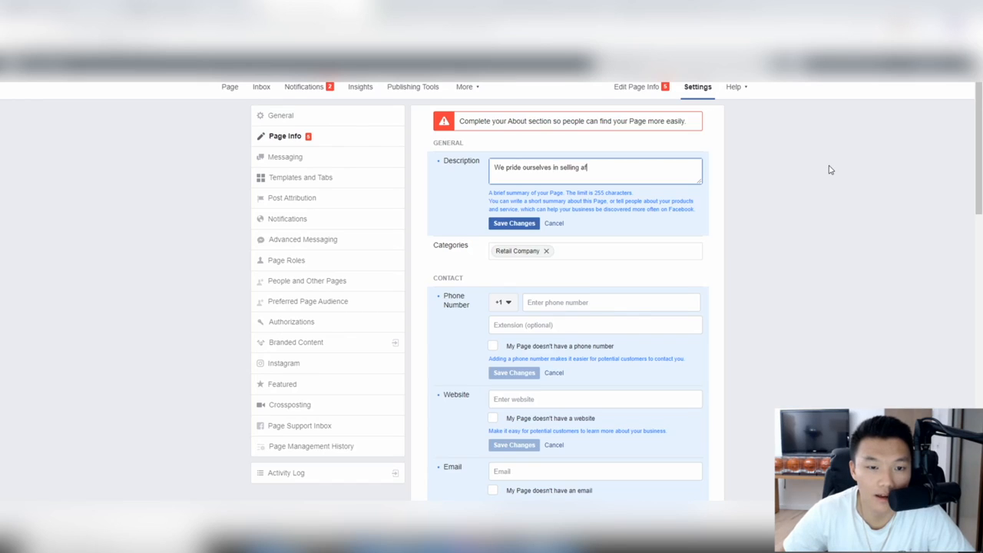
text(fordable and high quality goods that turn your home)
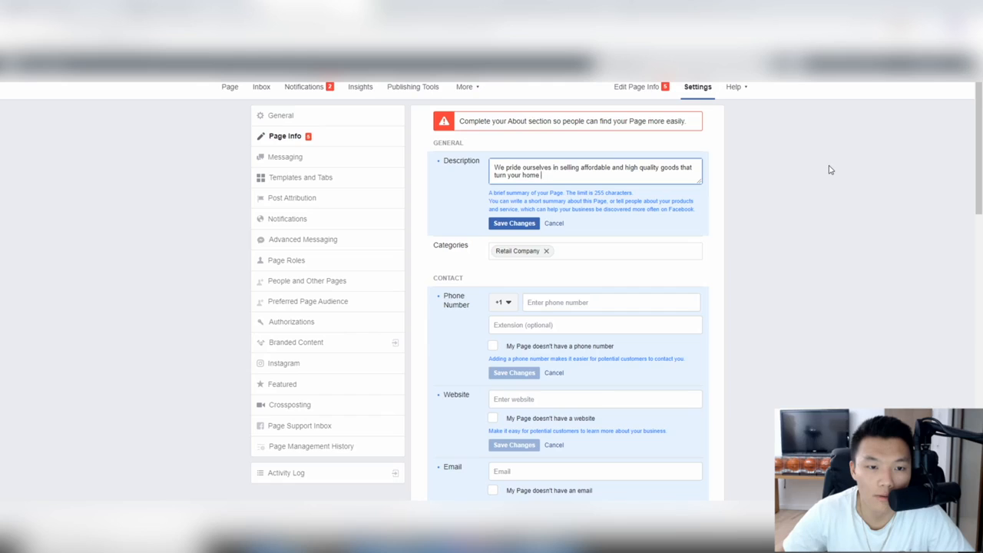
text(a paradise)
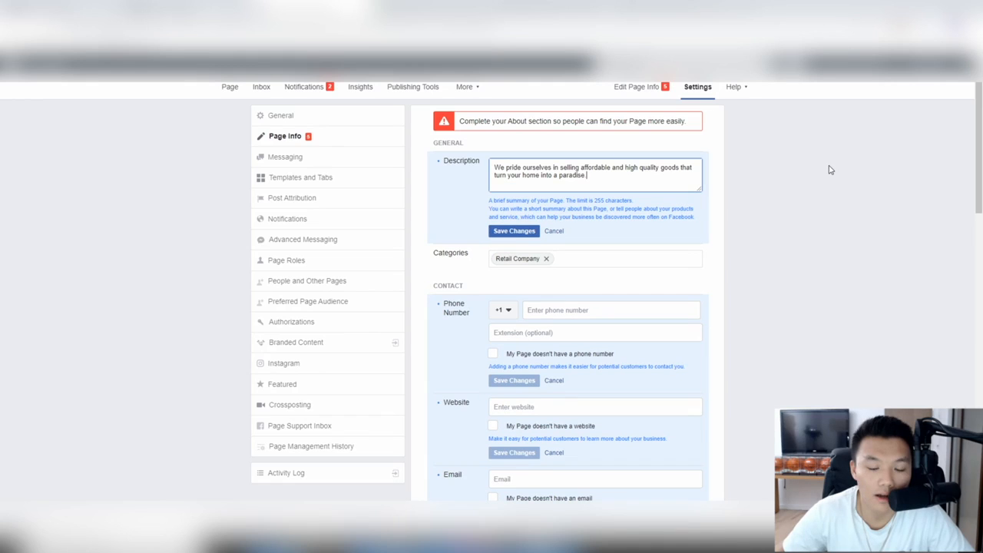
click(516, 230)
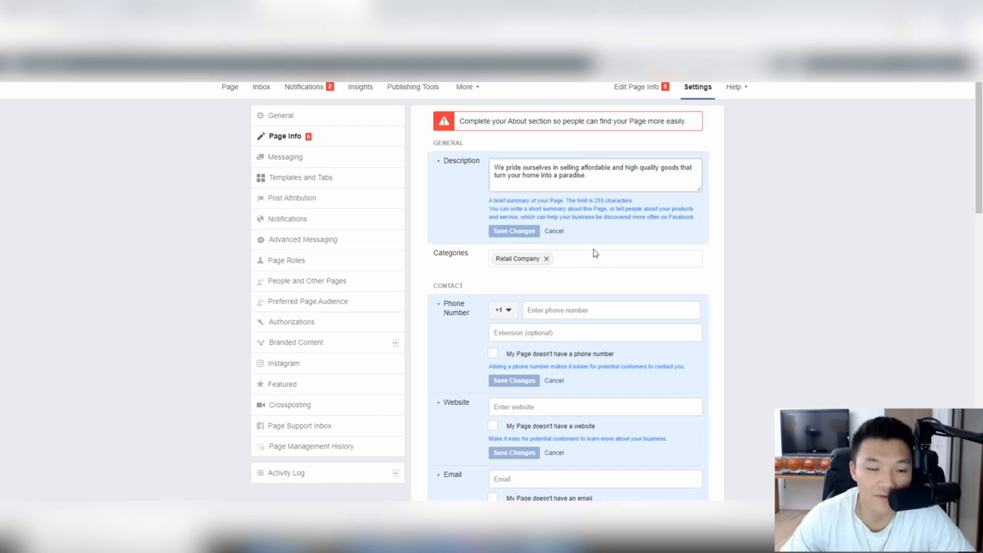
Step: Enter and save modernhabitat.com as the page's website under Contact
scroll(577, 177, down, 3)
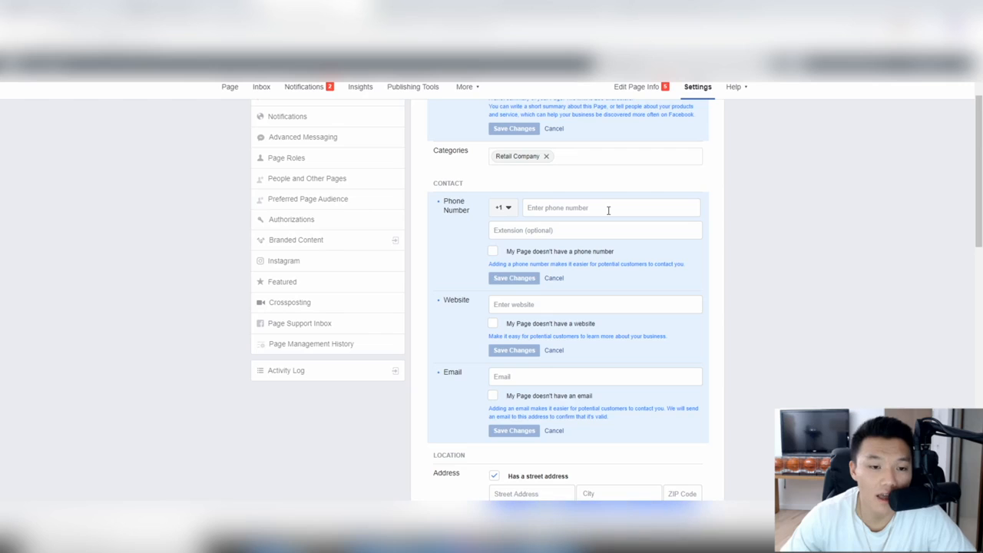
scroll(608, 209, down, 3)
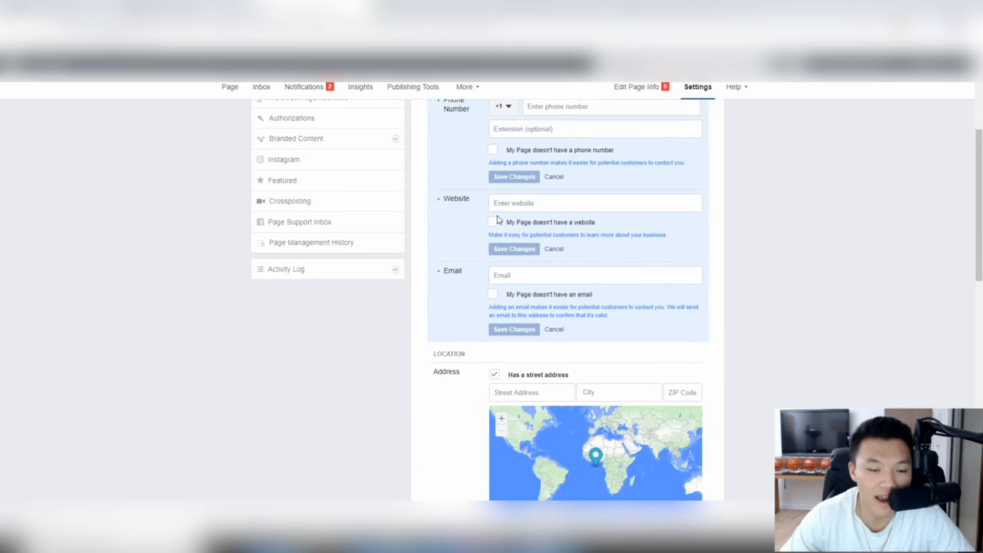
click(532, 202)
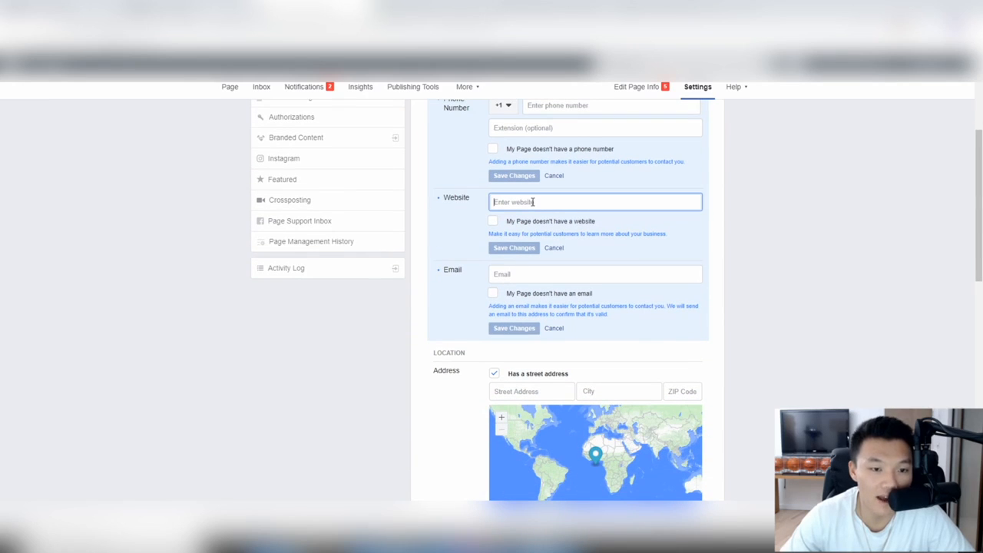
text(modernhabitat)
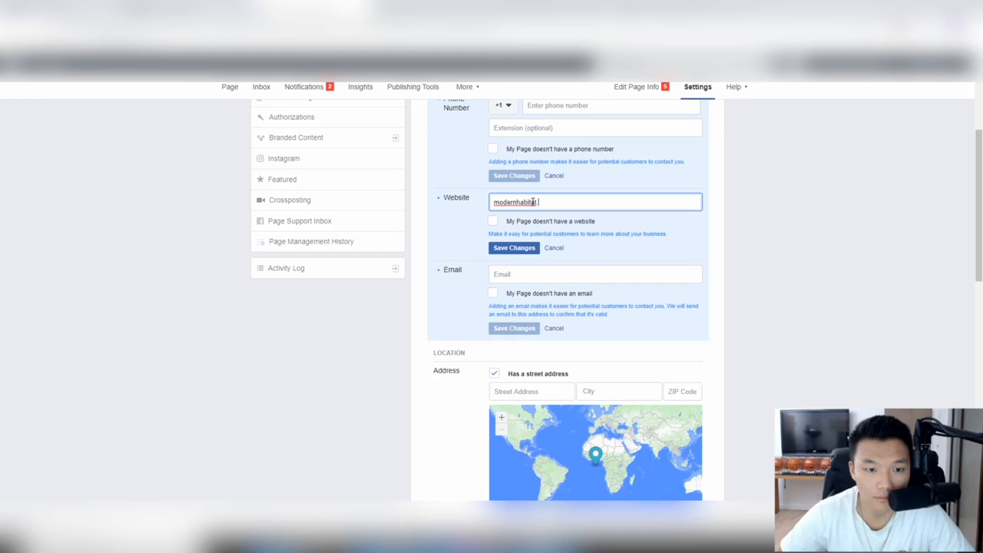
text(.com)
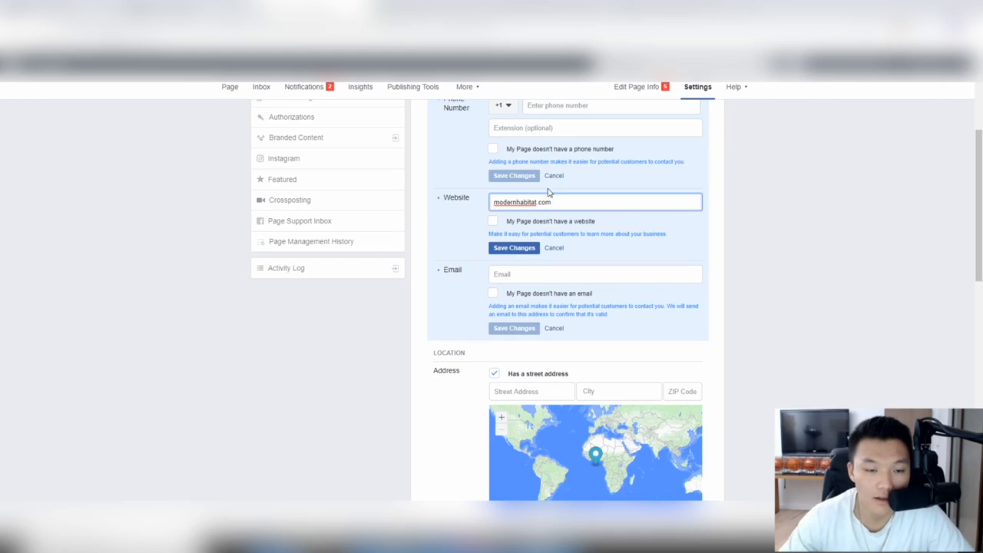
click(519, 250)
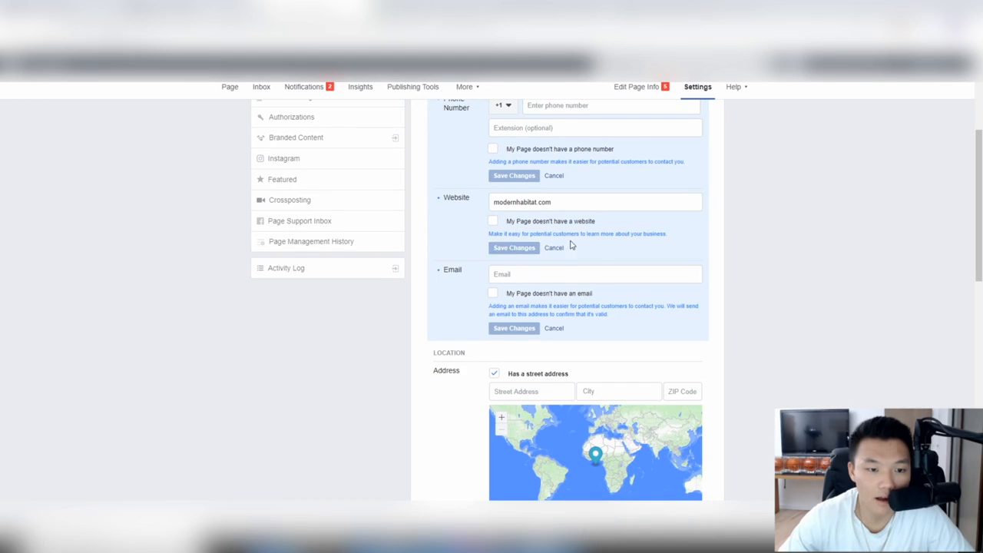
Step: Enter and save the store's support e-mail address as the contact email
scroll(599, 270, down, 1)
click(566, 223)
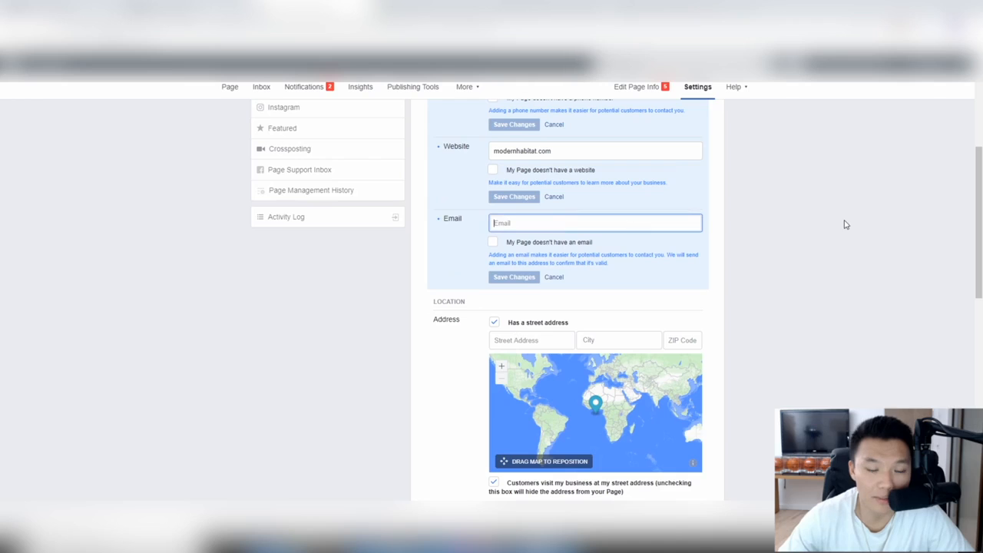
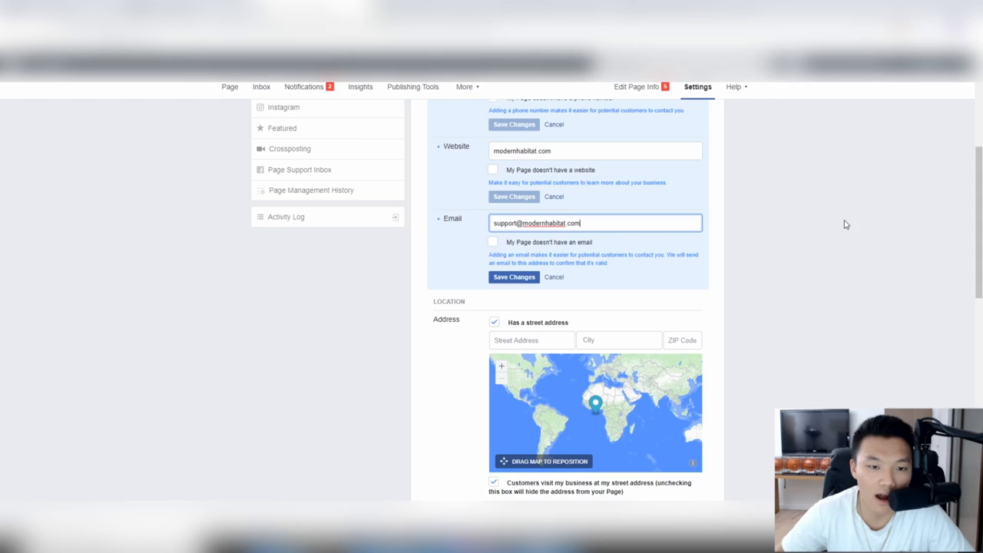
click(519, 281)
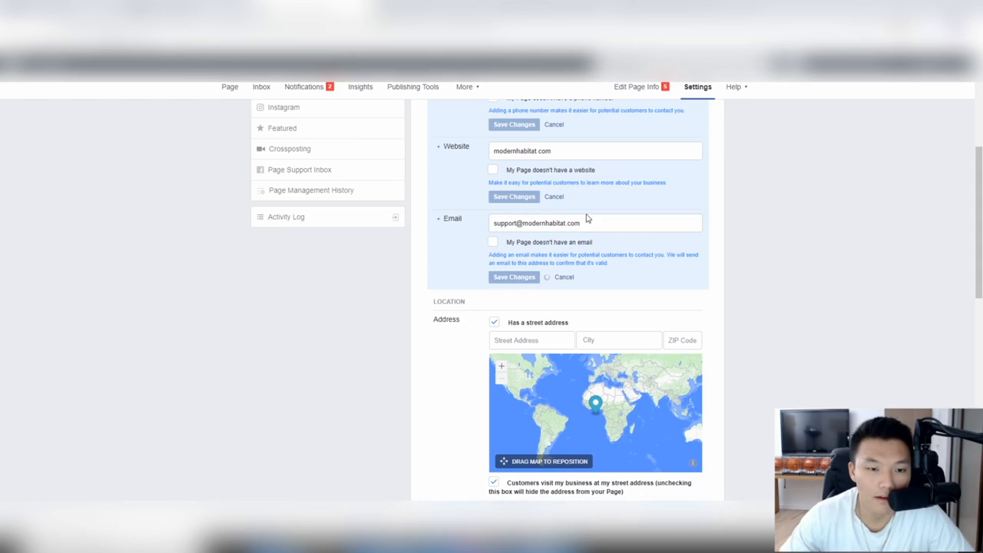
Step: Scroll further down Page Info and start filling in the privacy policy link
scroll(600, 215, down, 1)
scroll(603, 229, down, 2)
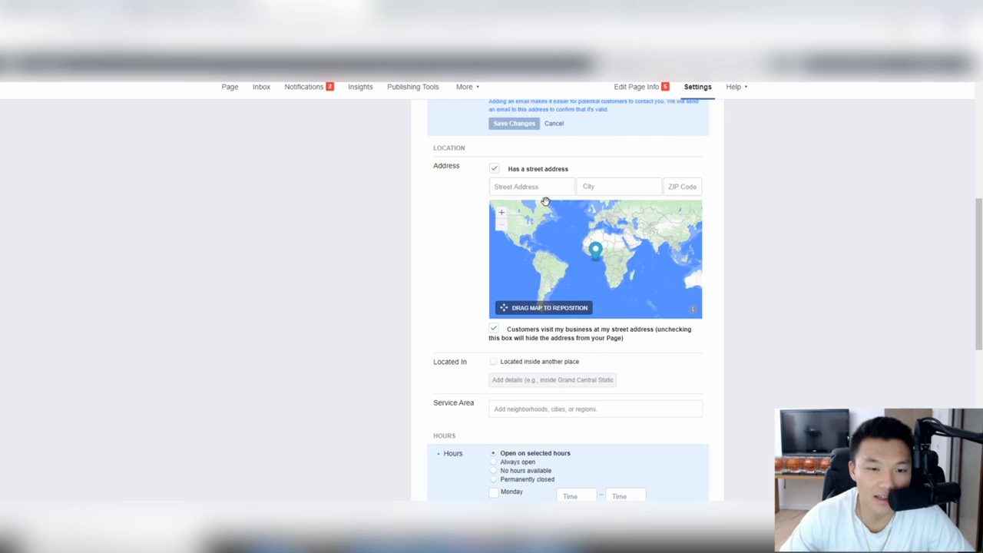
scroll(667, 348, down, 2)
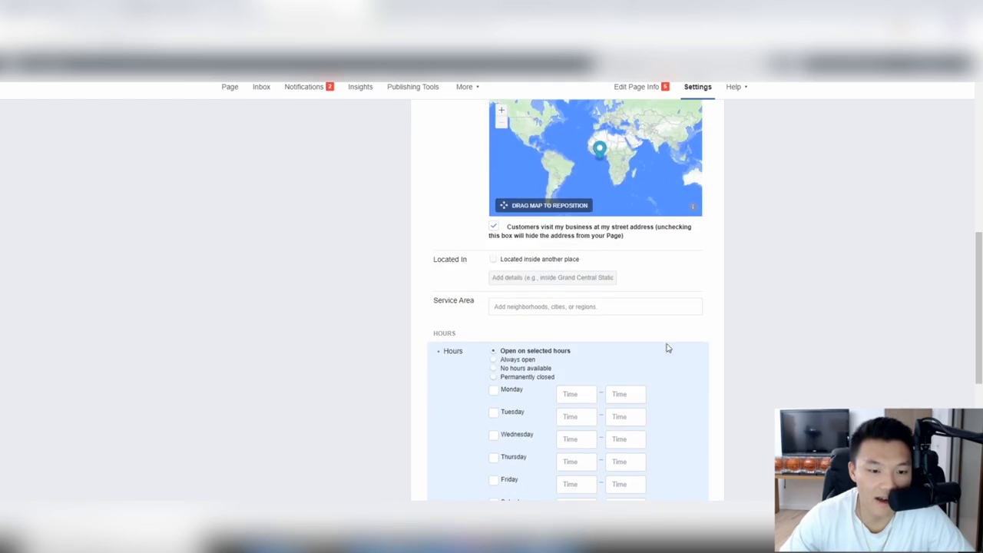
scroll(524, 294, down, 3)
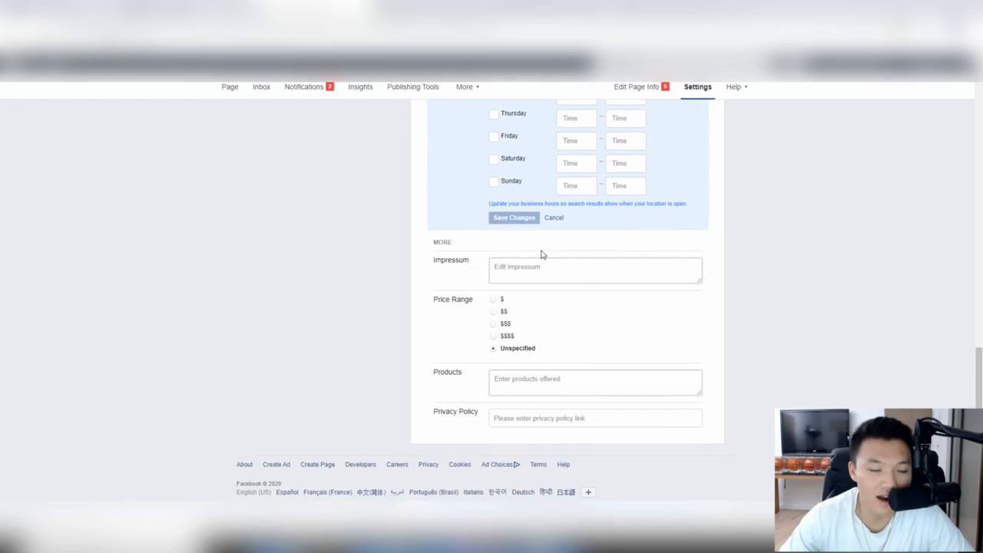
scroll(491, 340, up, 3)
scroll(488, 344, up, 8)
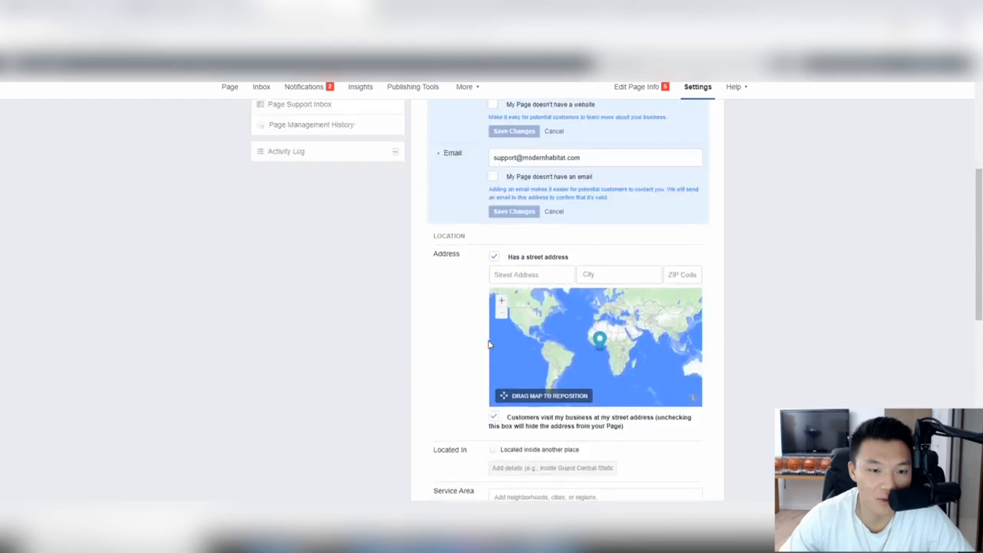
scroll(430, 248, down, 3)
scroll(460, 292, down, 8)
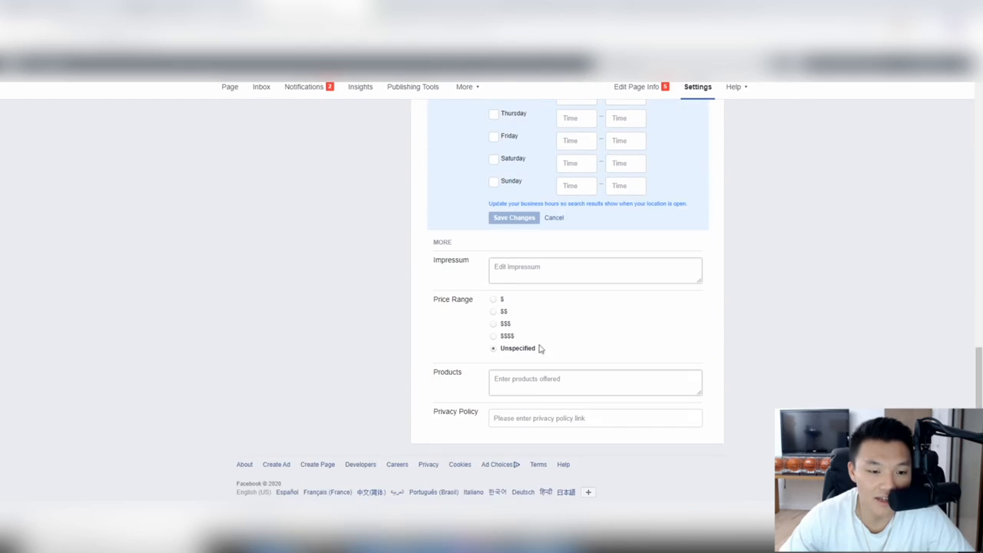
click(527, 418)
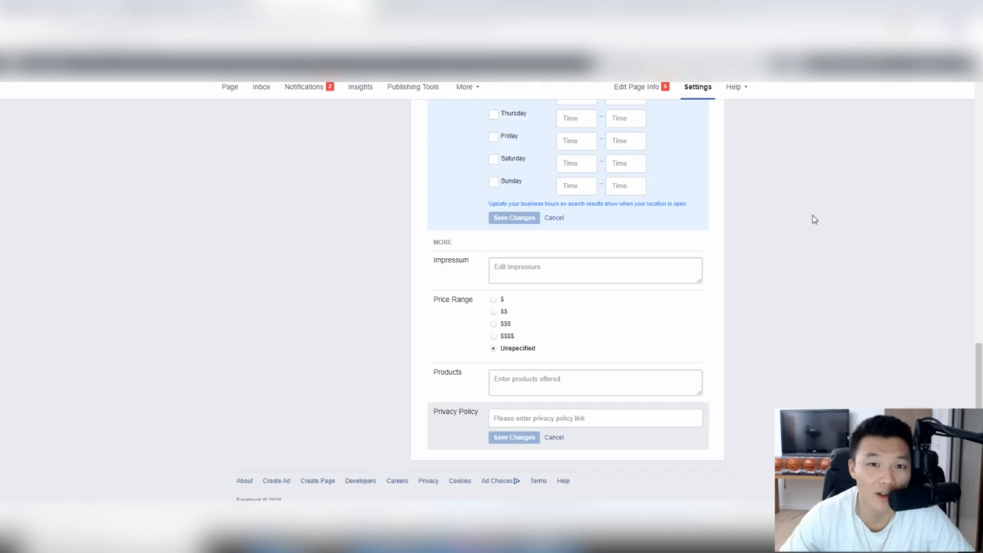
scroll(760, 253, up, 12)
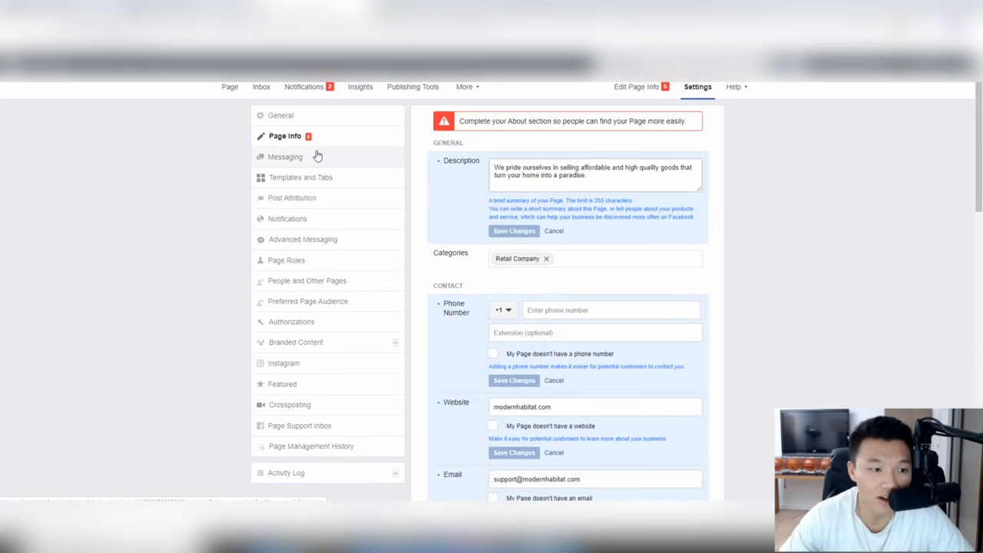
Step: Open Messaging settings and scroll to Starting a Messenger Conversation, where the greeting is off
click(310, 157)
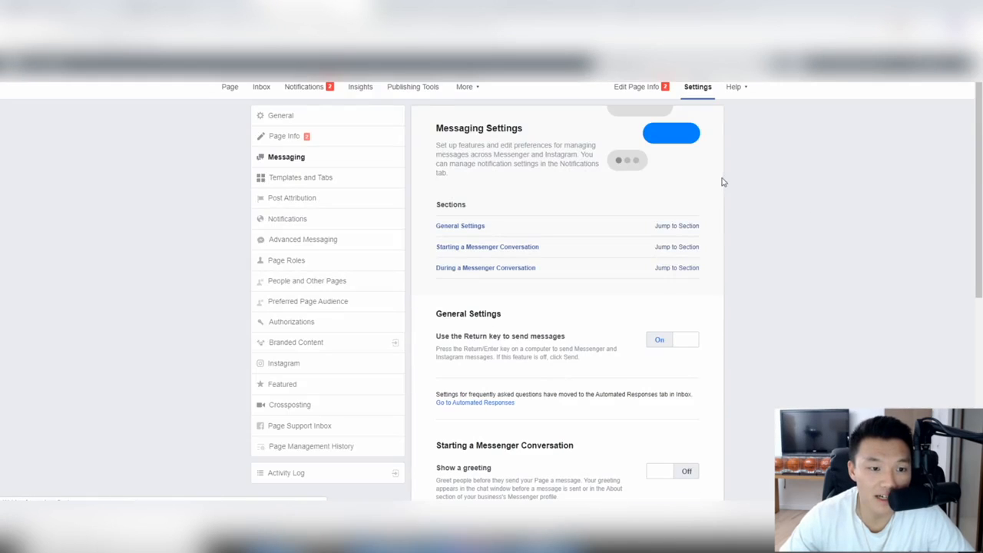
scroll(600, 163, down, 3)
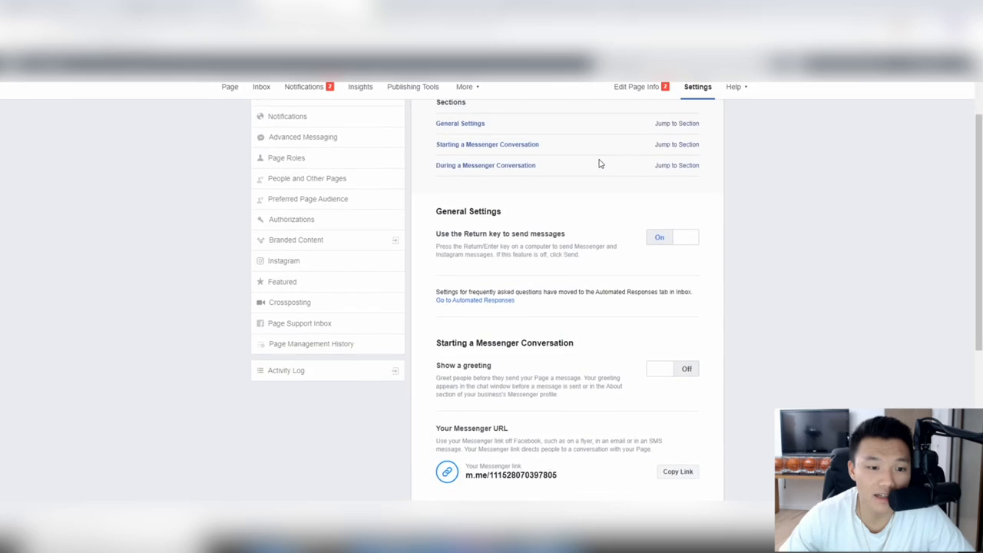
scroll(601, 164, up, 3)
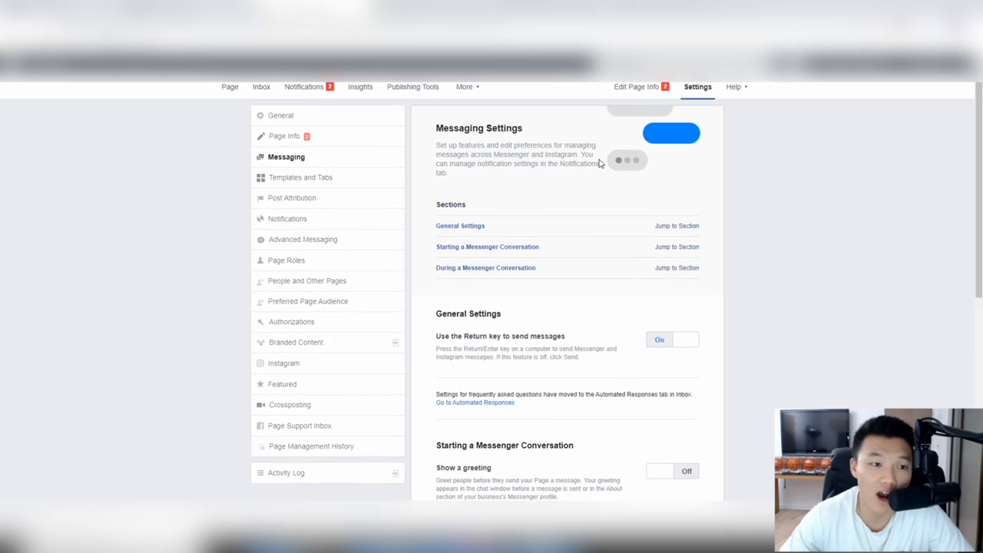
click(262, 94)
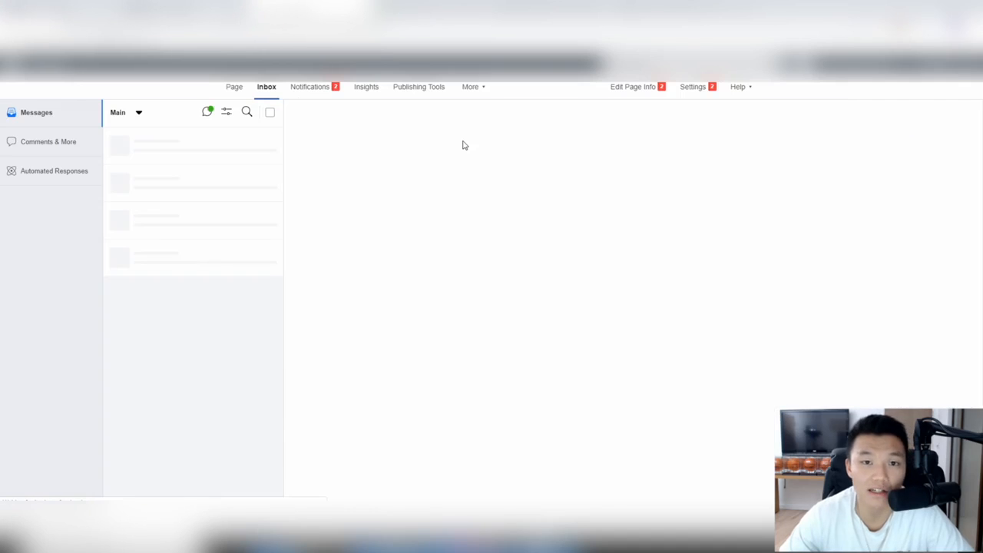
click(692, 87)
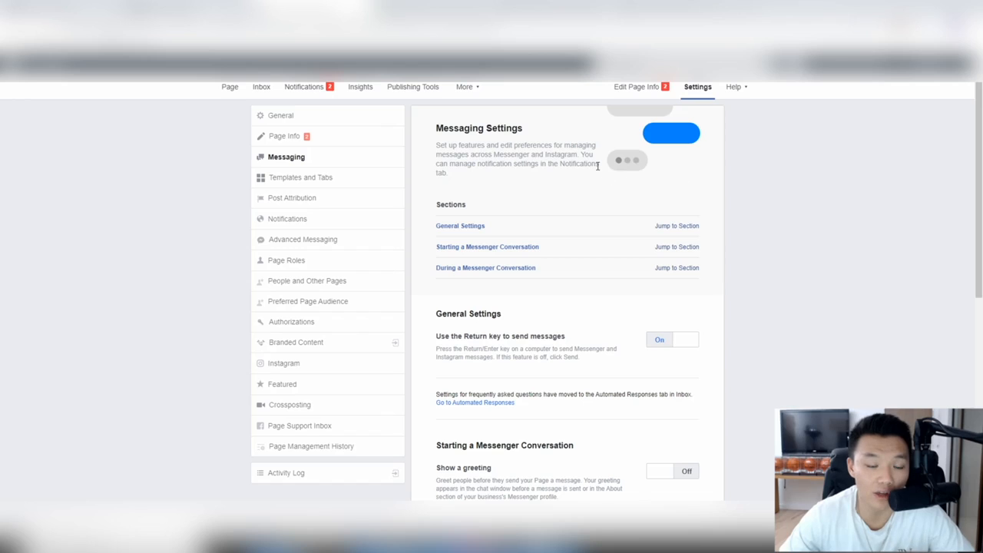
scroll(596, 164, down, 2)
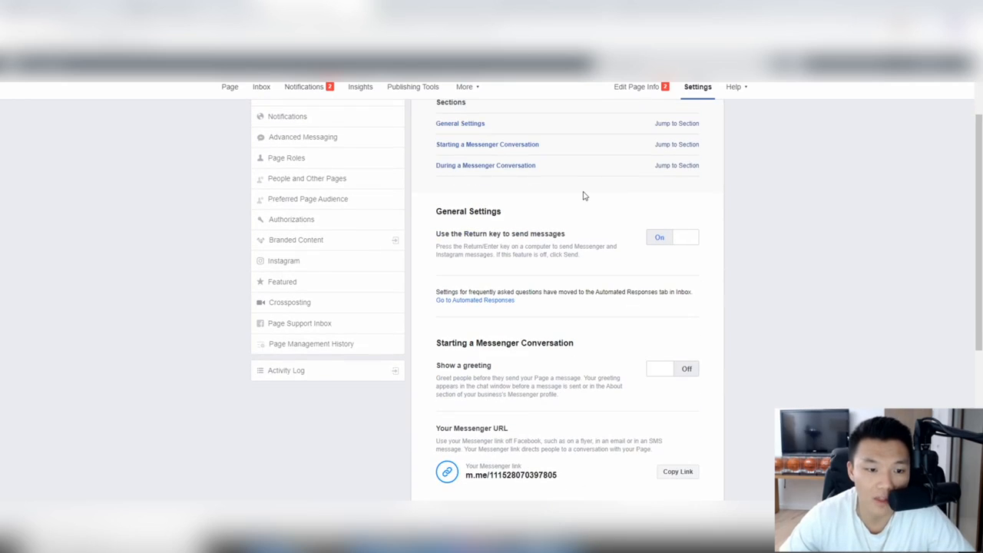
scroll(582, 198, down, 1)
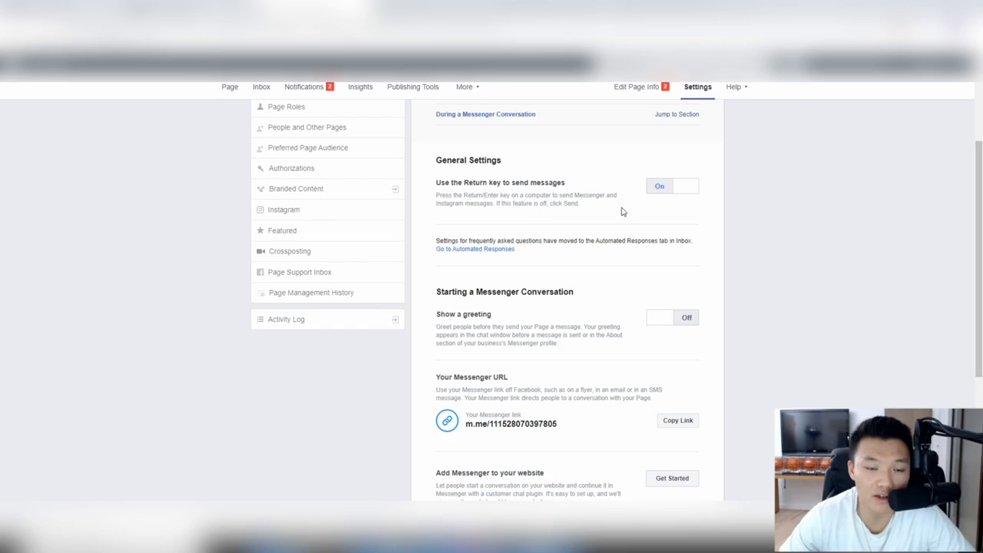
scroll(621, 214, down, 1)
scroll(620, 215, down, 1)
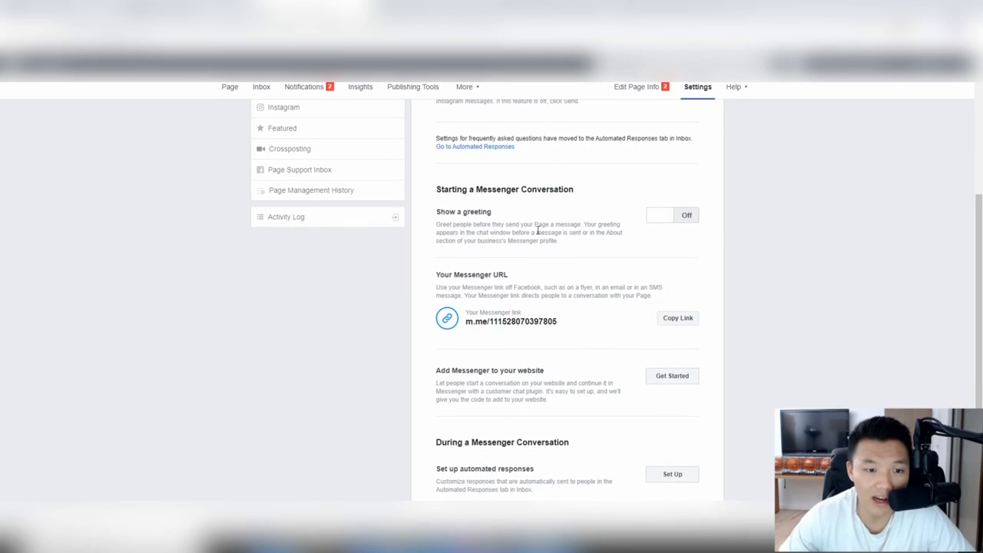
Step: Turn on the greeting and save 'We are Modern Habitat. Welcome to our Facebook page…' offering help
click(665, 219)
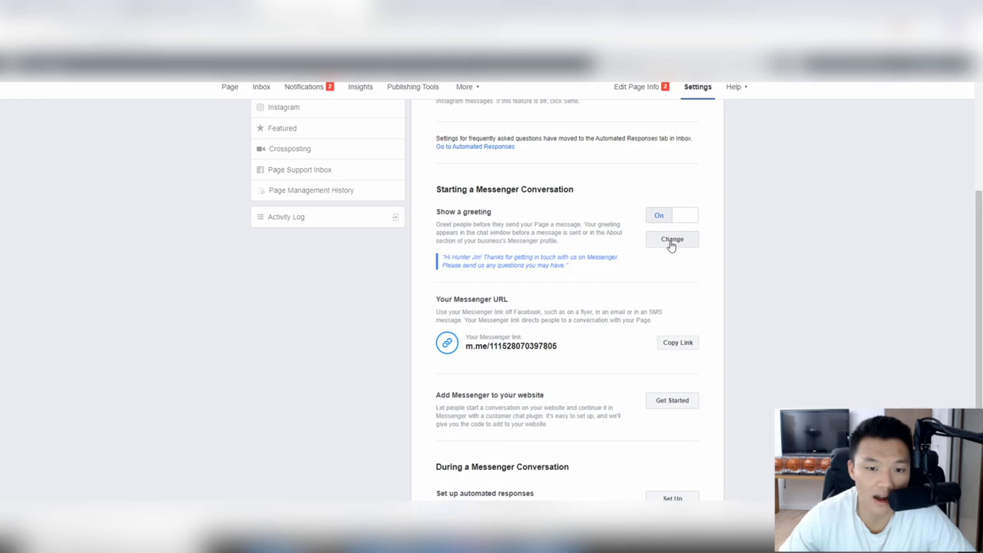
click(670, 241)
scroll(596, 323, down, 3)
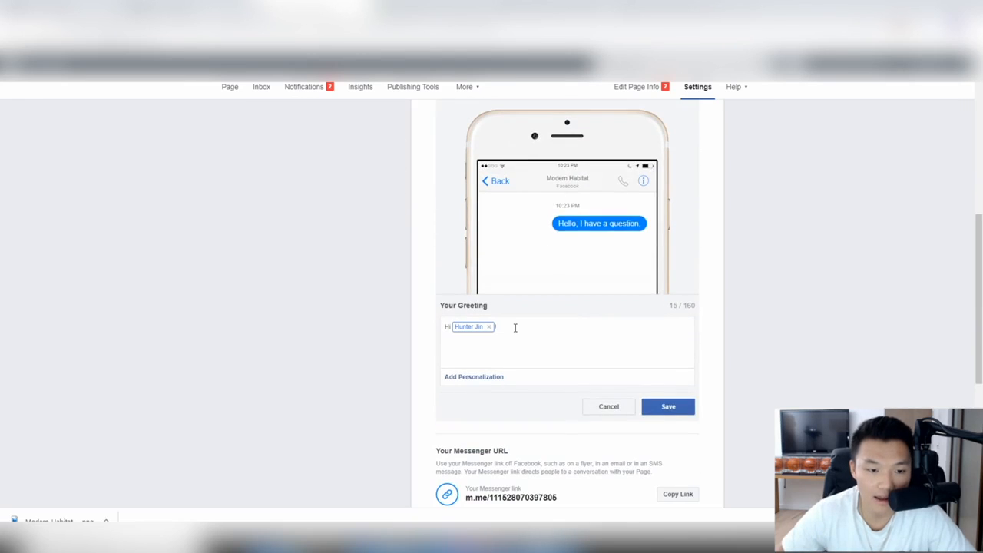
text(We are Mod)
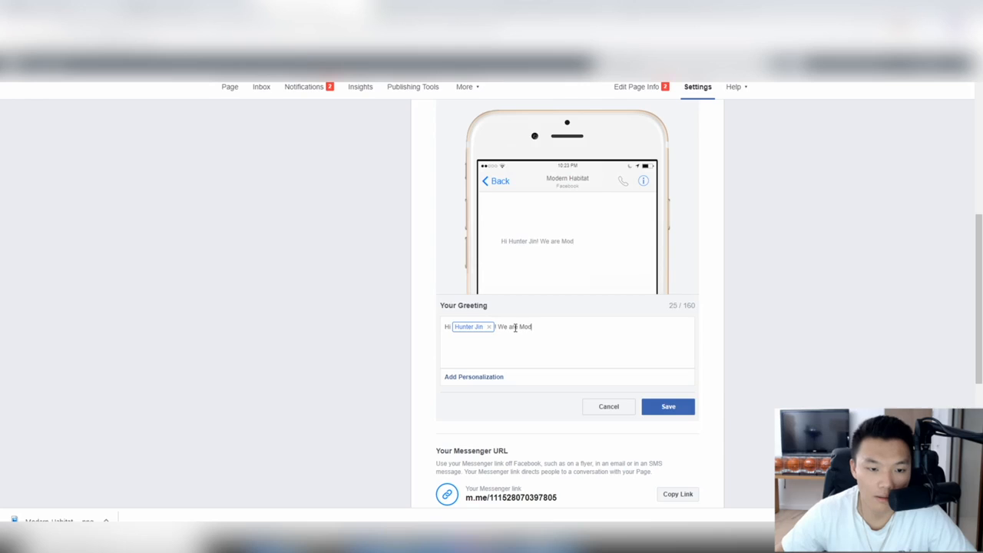
text(ern Habitat. Welcome t)
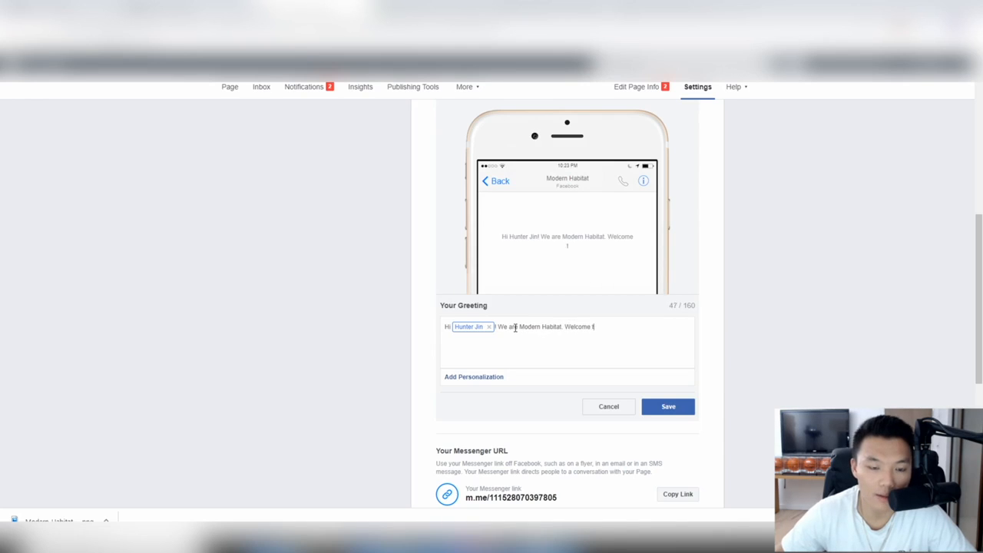
text(o our Facebook page.)
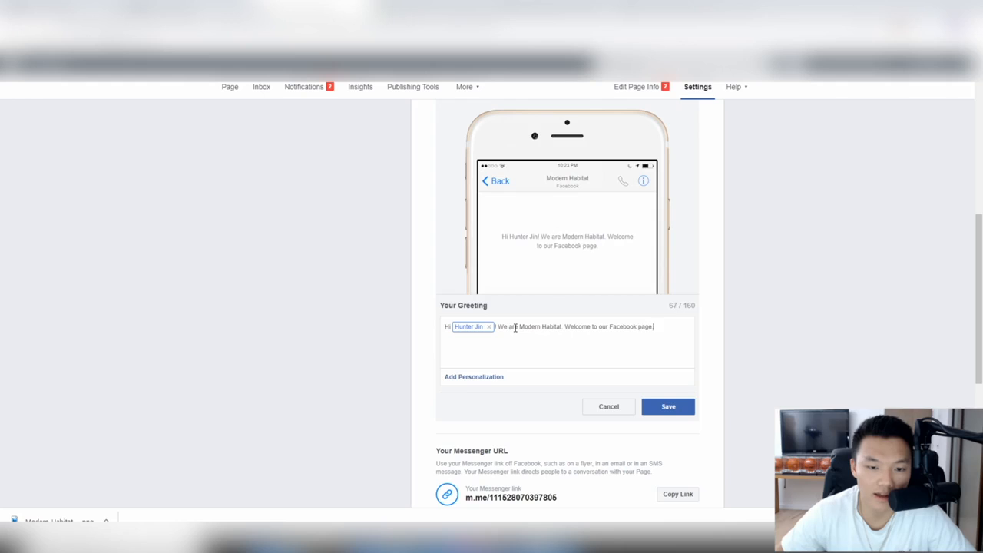
text( Please let us know if we ca)
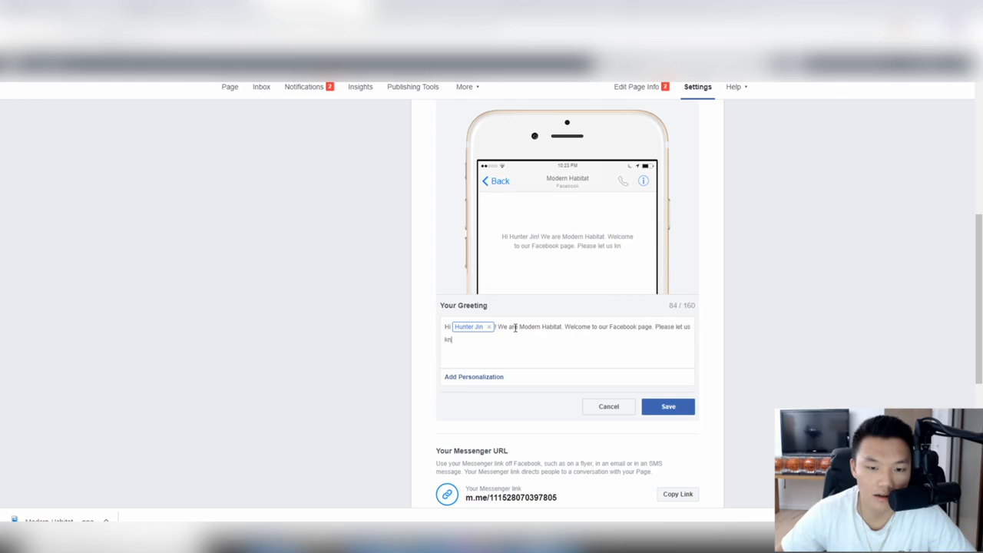
text(n hel)
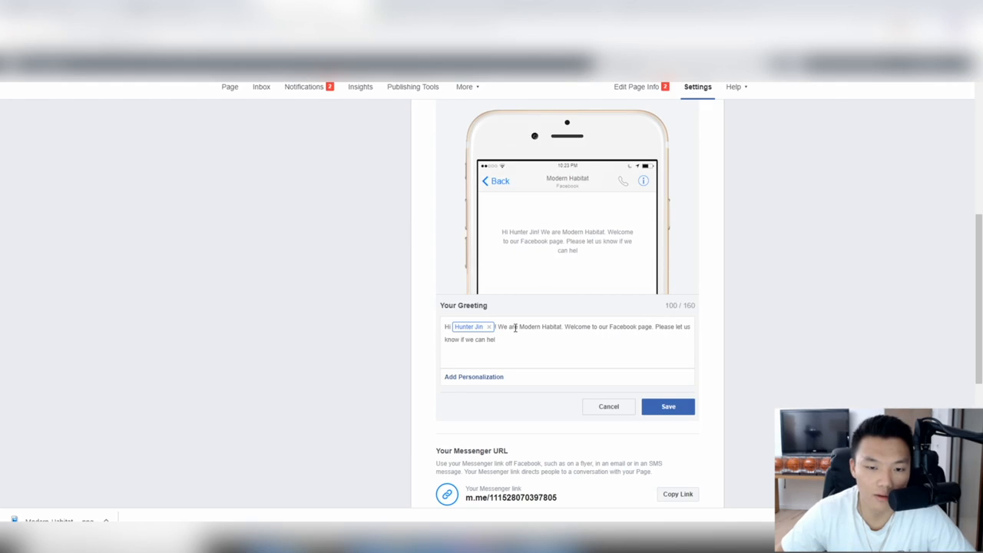
text(p you with anything)
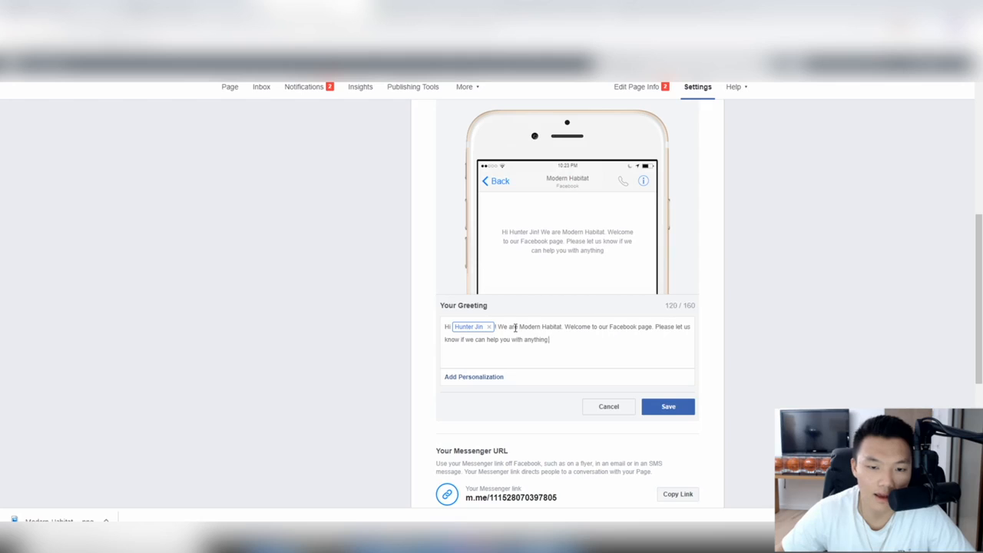
text( :))
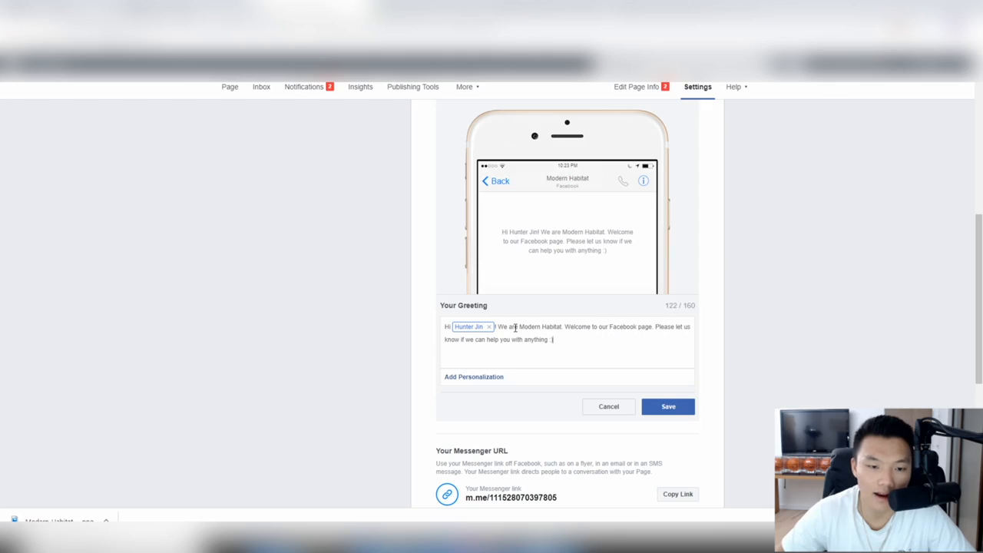
click(668, 407)
scroll(579, 316, up, 5)
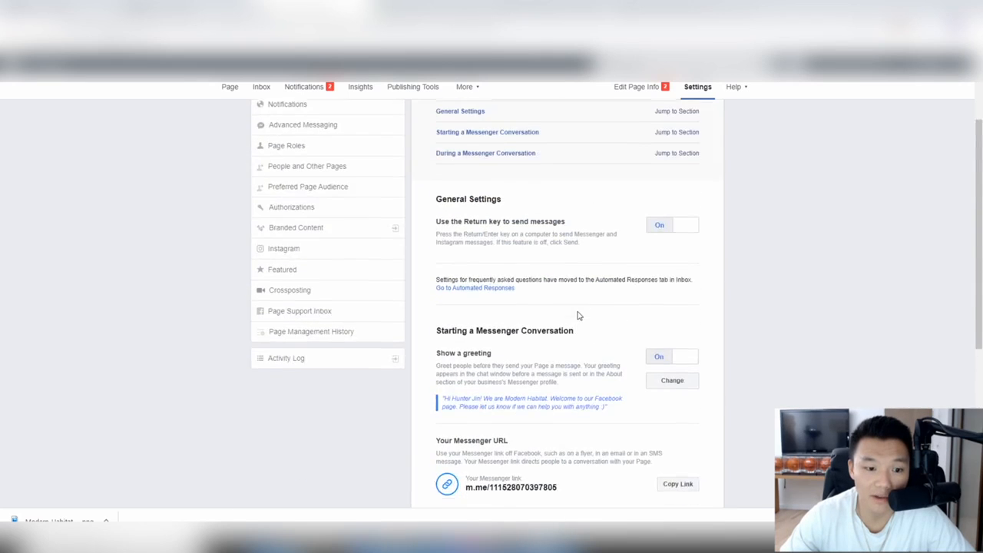
scroll(579, 316, down, 3)
scroll(596, 266, down, 3)
scroll(568, 241, up, 2)
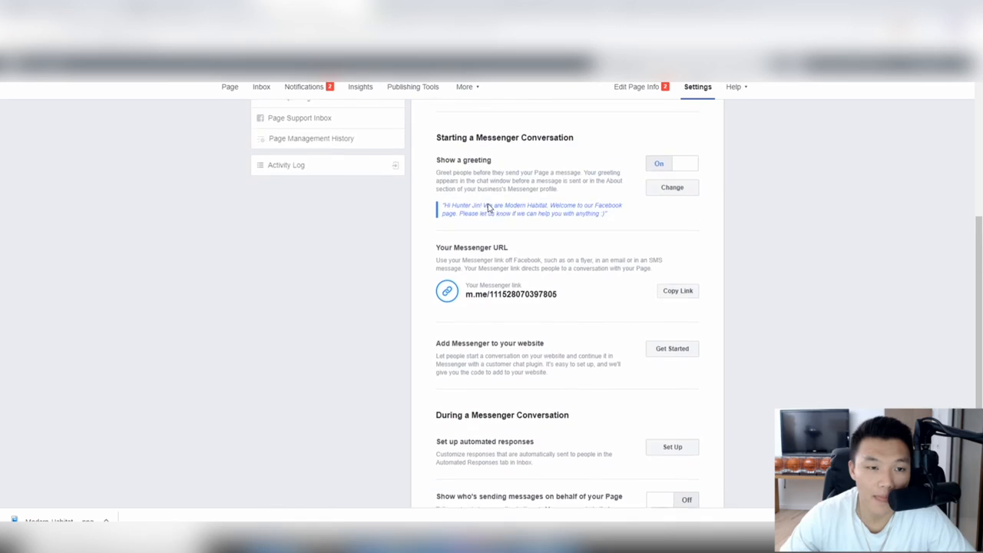
scroll(584, 257, down, 3)
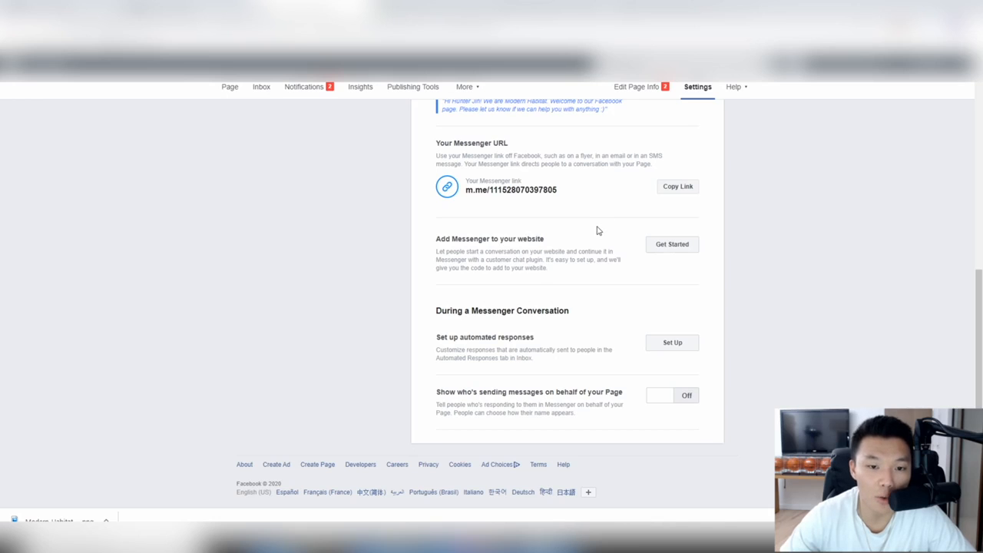
scroll(597, 230, up, 3)
scroll(522, 212, down, 1)
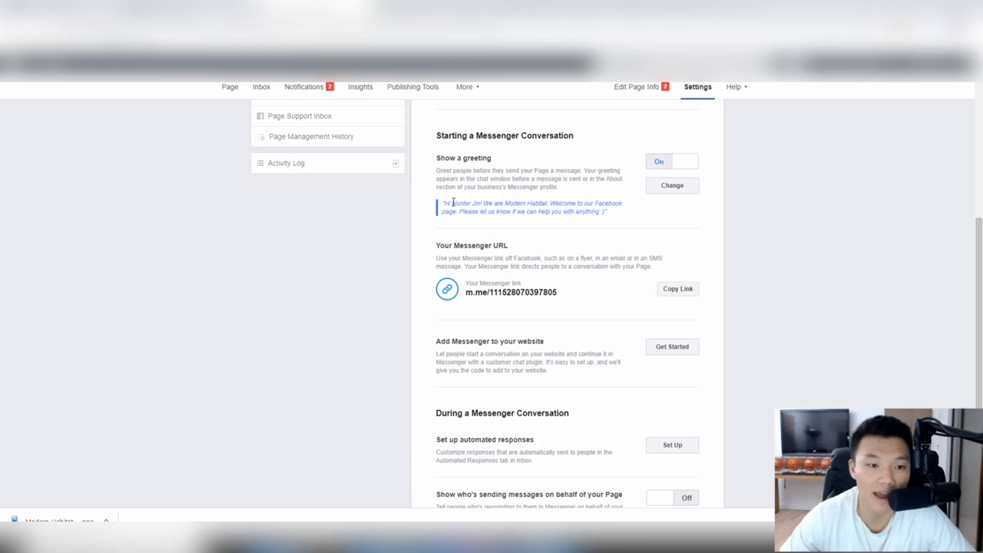
scroll(576, 211, down, 2)
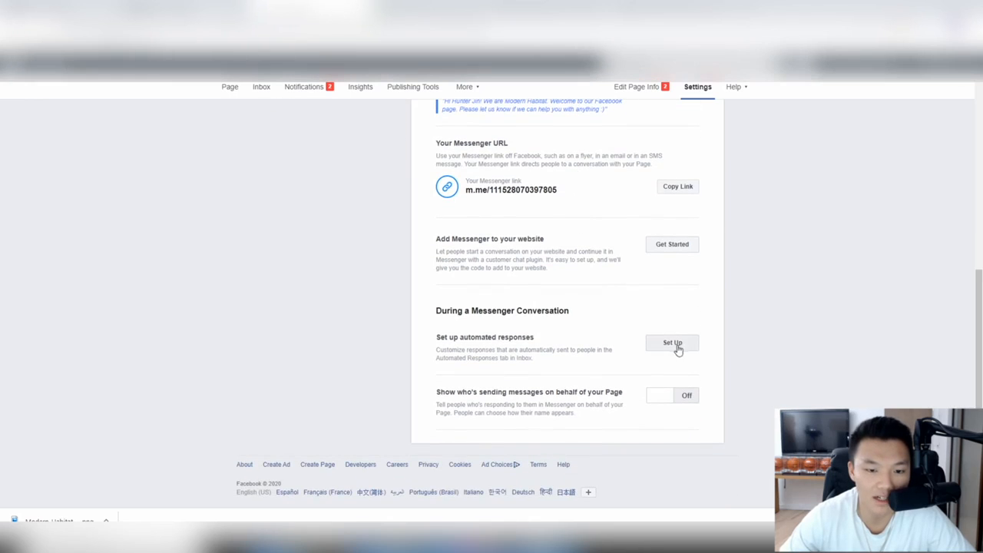
Step: Go to Inbox > Automated Responses to view the Away Message settings
click(666, 346)
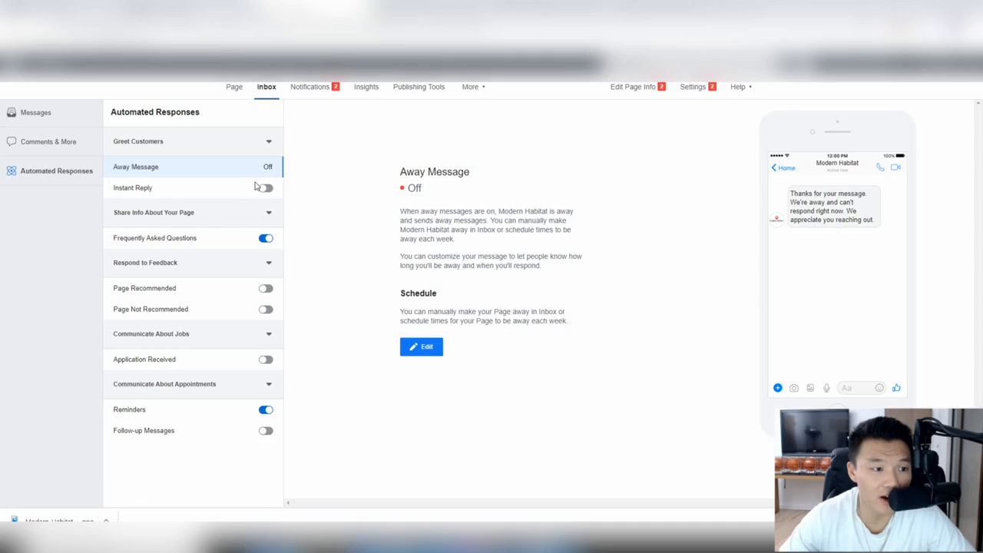
Step: Replace the Away Message with a thank-you saying staff are busy and will reply shortly
click(430, 355)
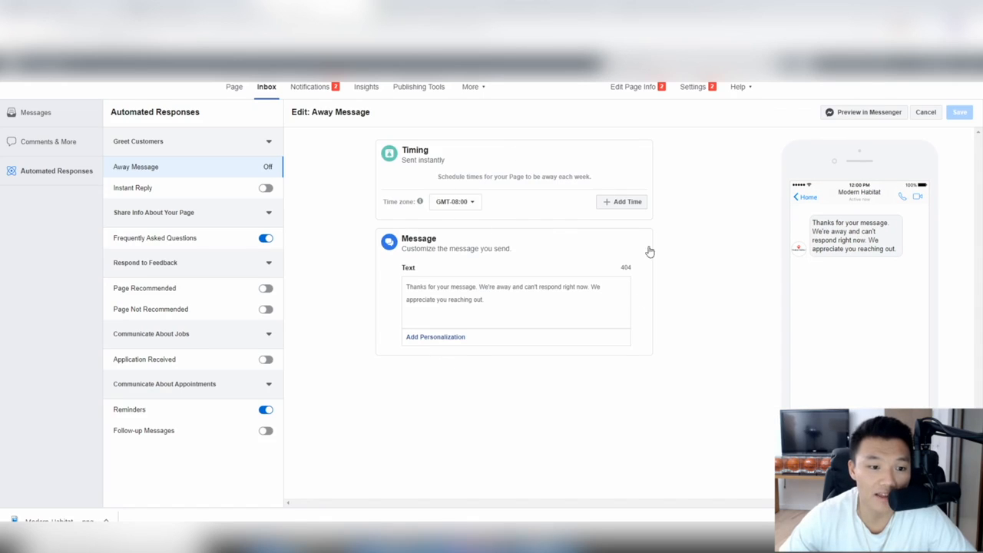
click(488, 296)
key(ctrl+a)
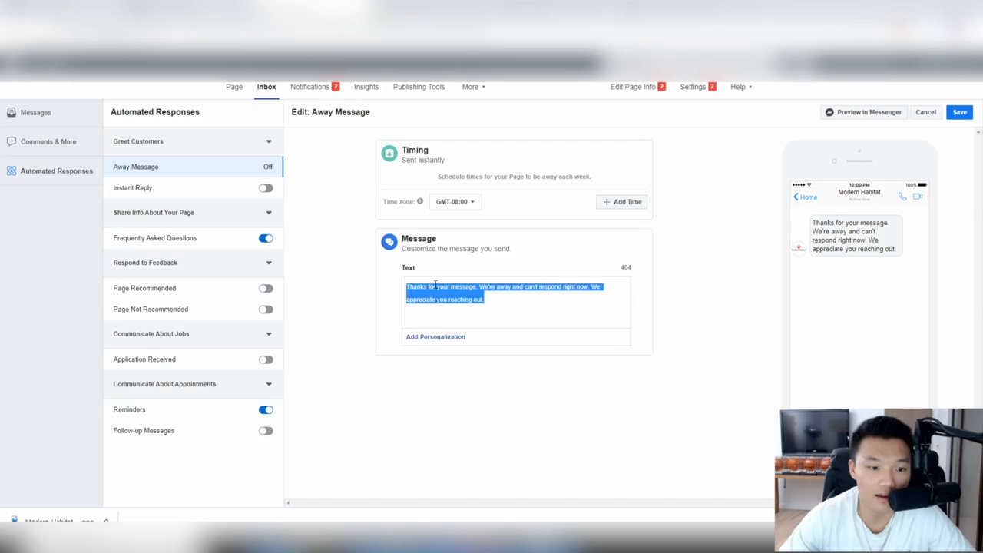
text(Hi, thank)
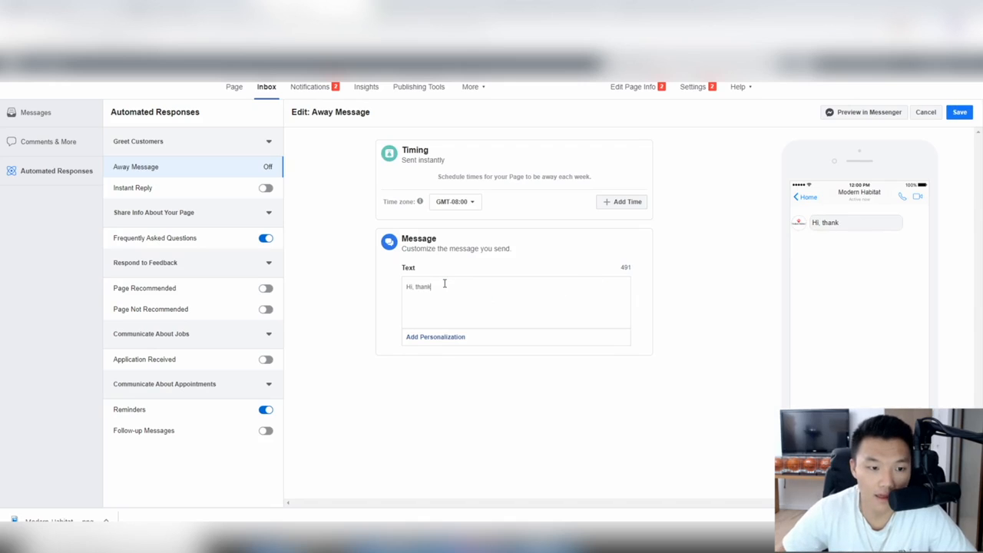
text( you for contacting u)
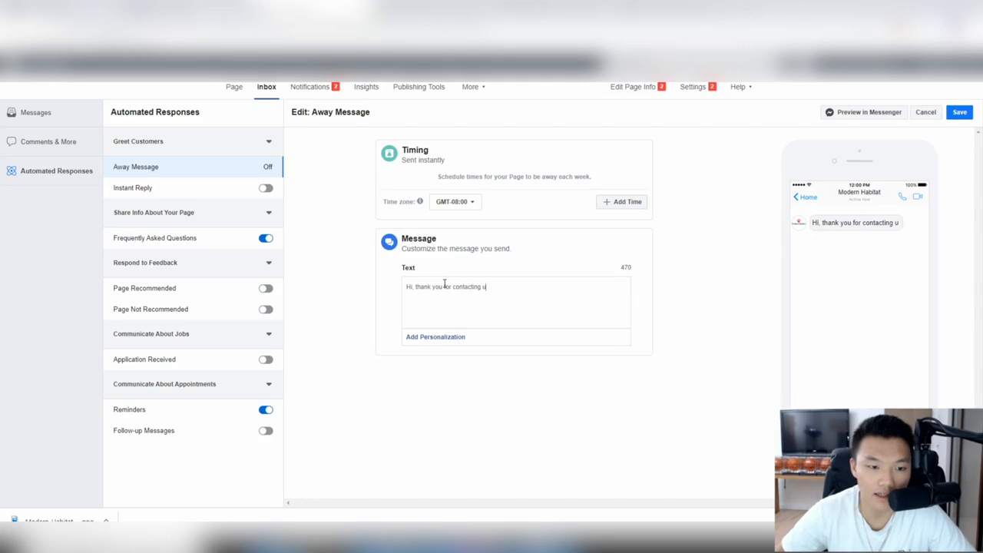
text(s at Modern Modesty)
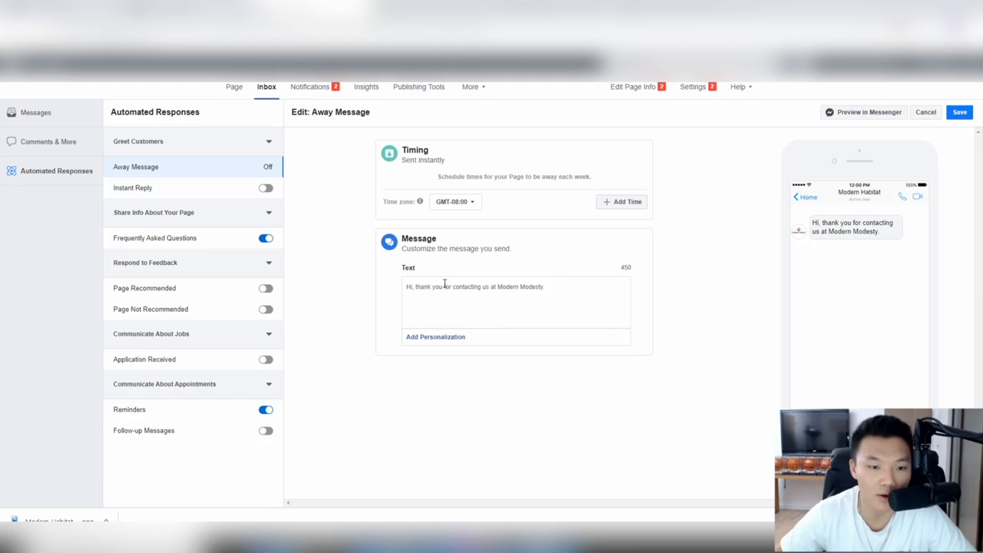
text(. We are cu)
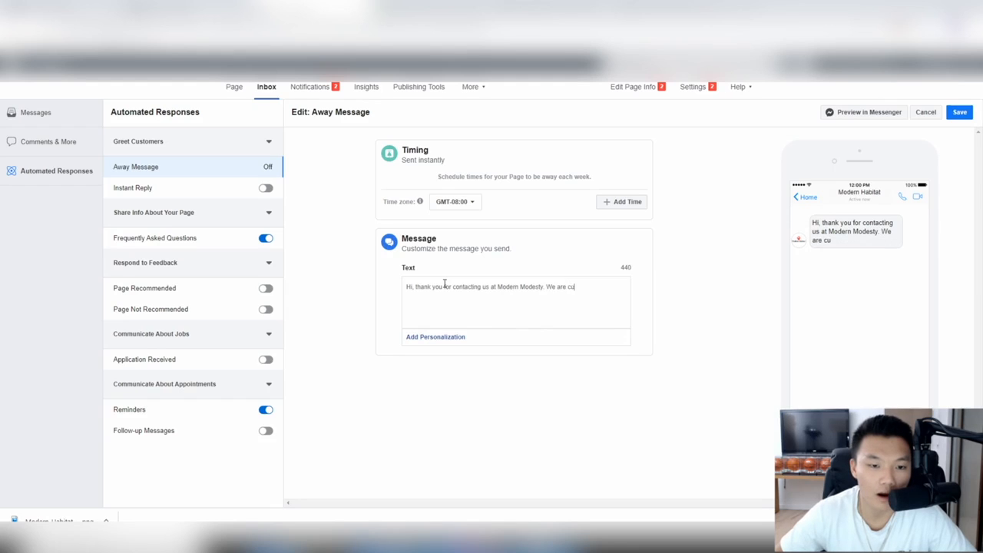
text(rrently busy assisting)
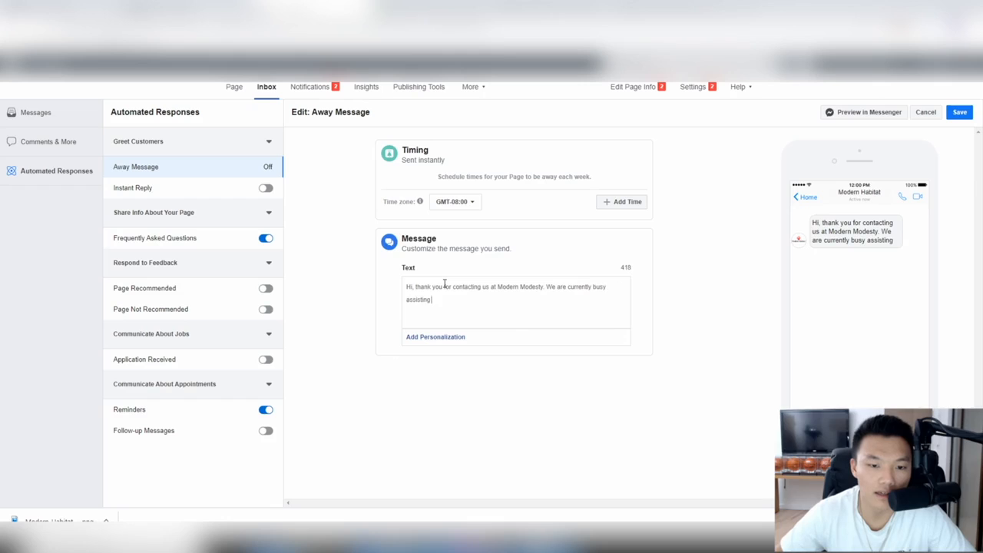
text( other customers and will)
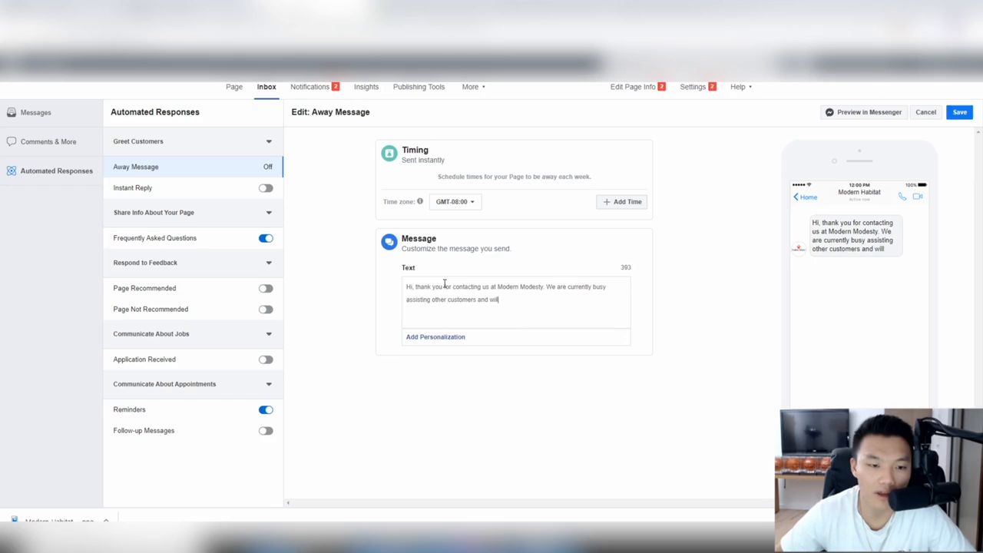
text( get back to you shor)
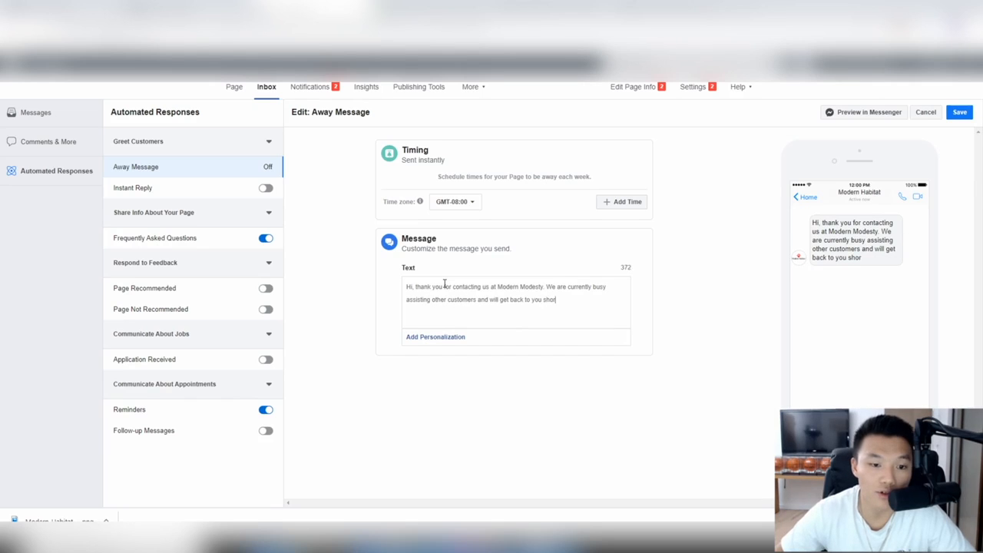
text(tly.)
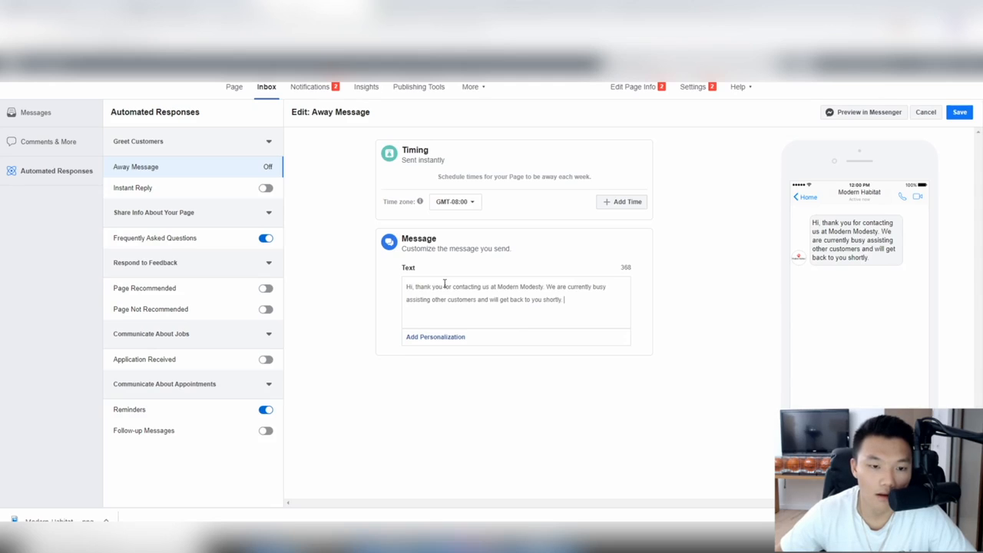
key(Return)
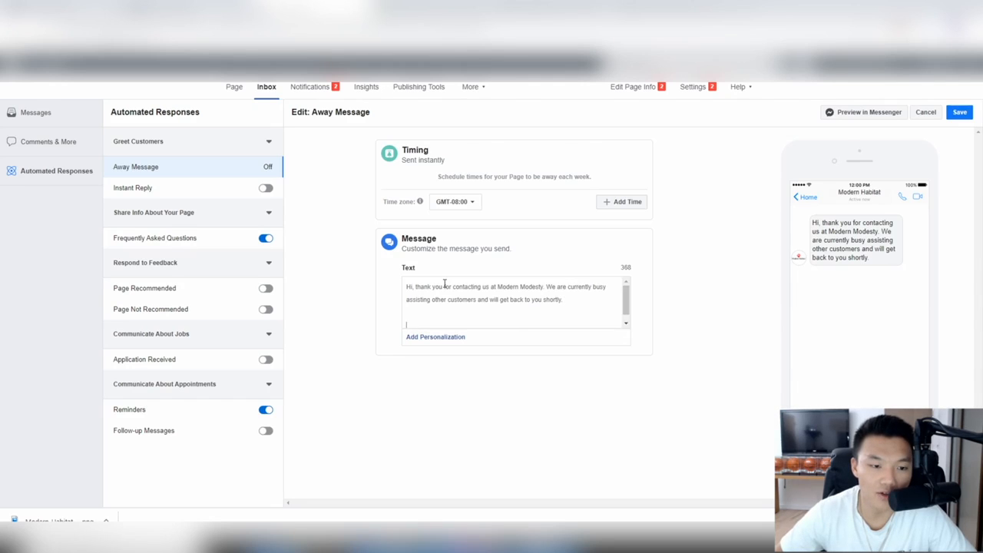
Step: Add lines pointing to the support email and introducing returns/refunds and shipping/tracking info
text(Feel f)
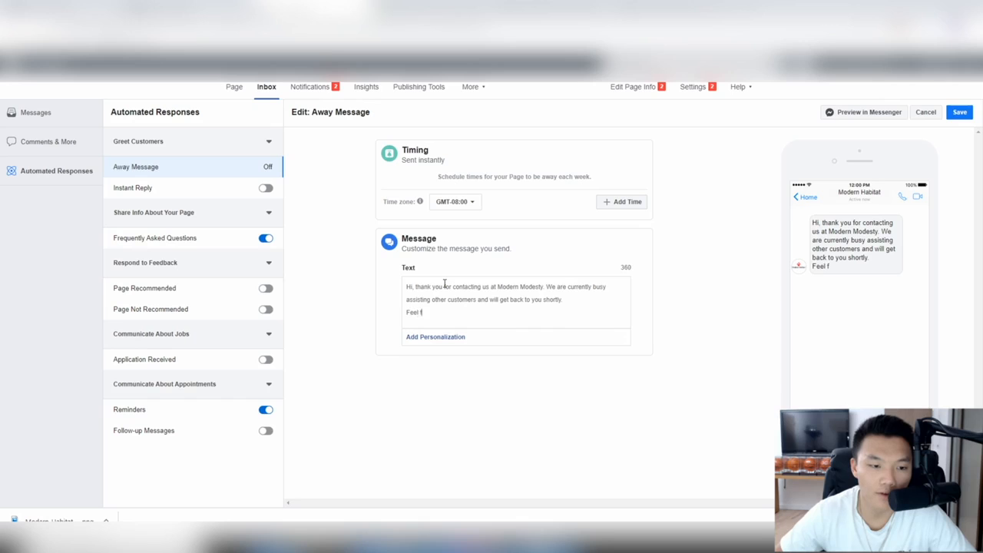
text(ree to contact us as)
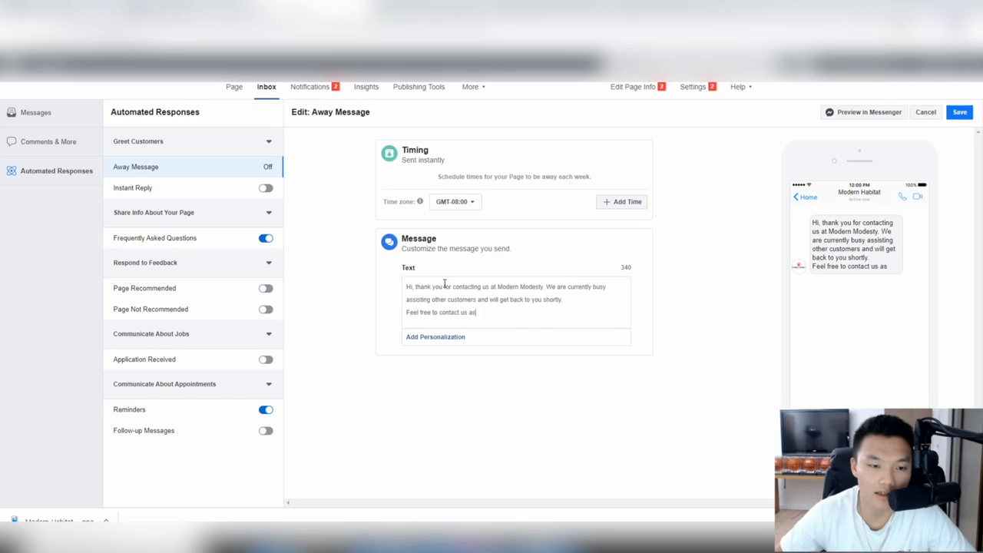
key(BackSpace)
text(t our)
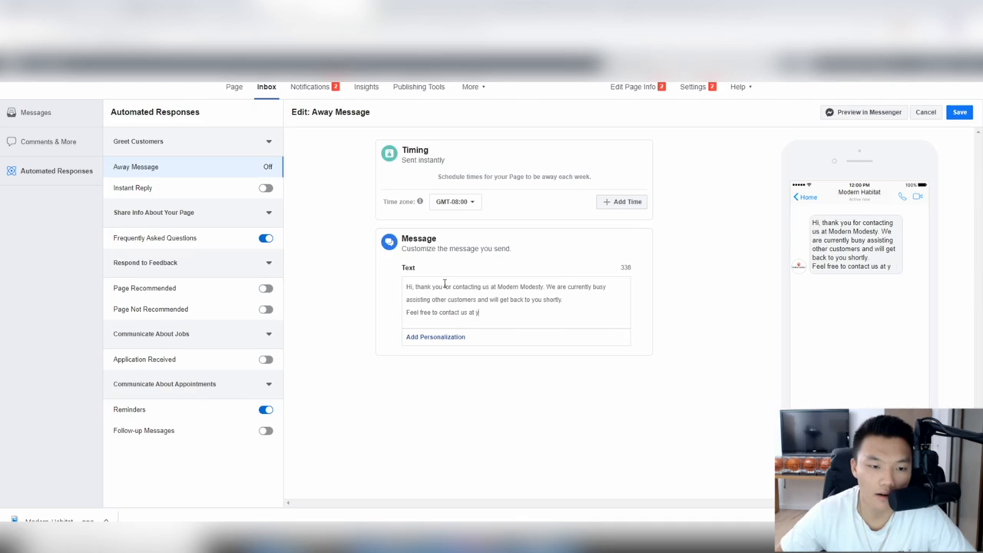
text( email)
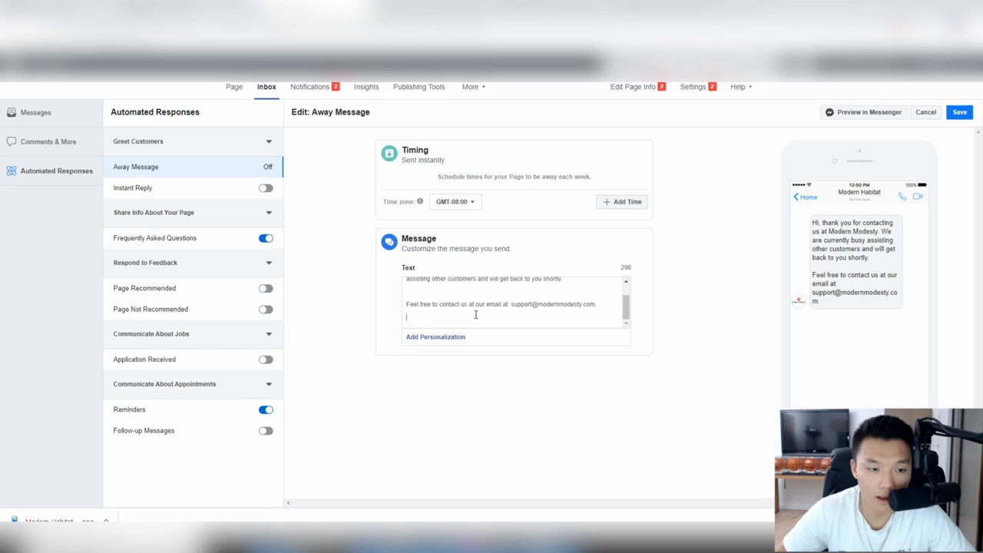
text(For )
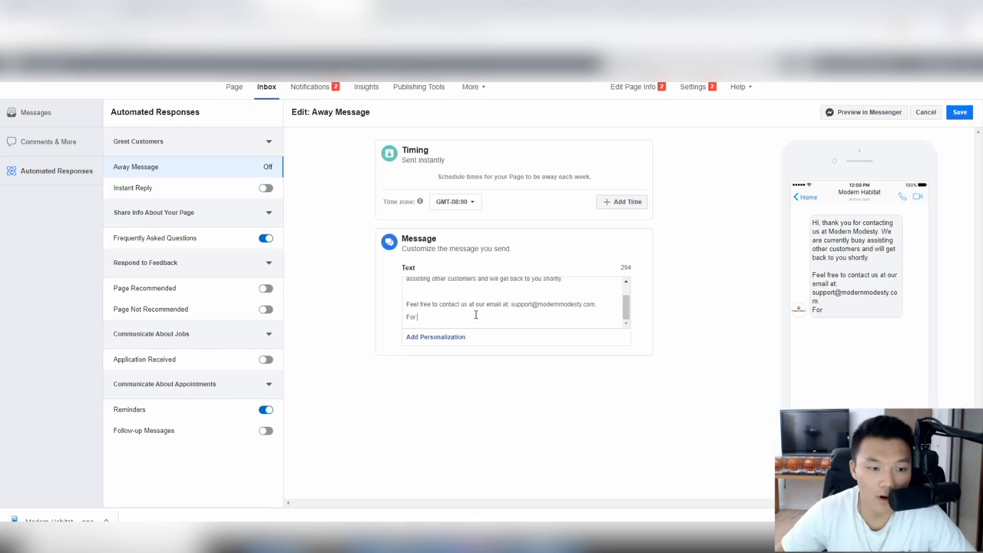
text(information about return)
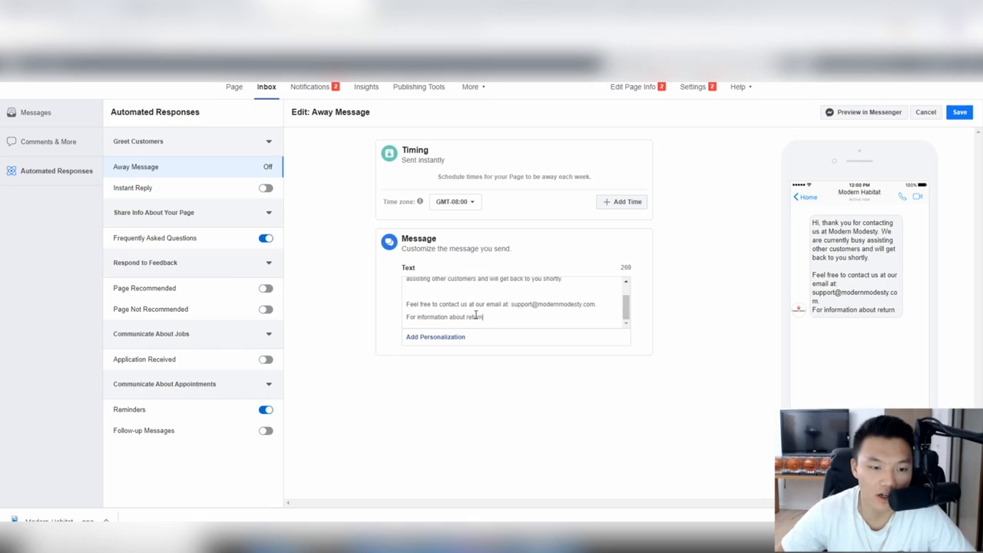
text(s and refunds:)
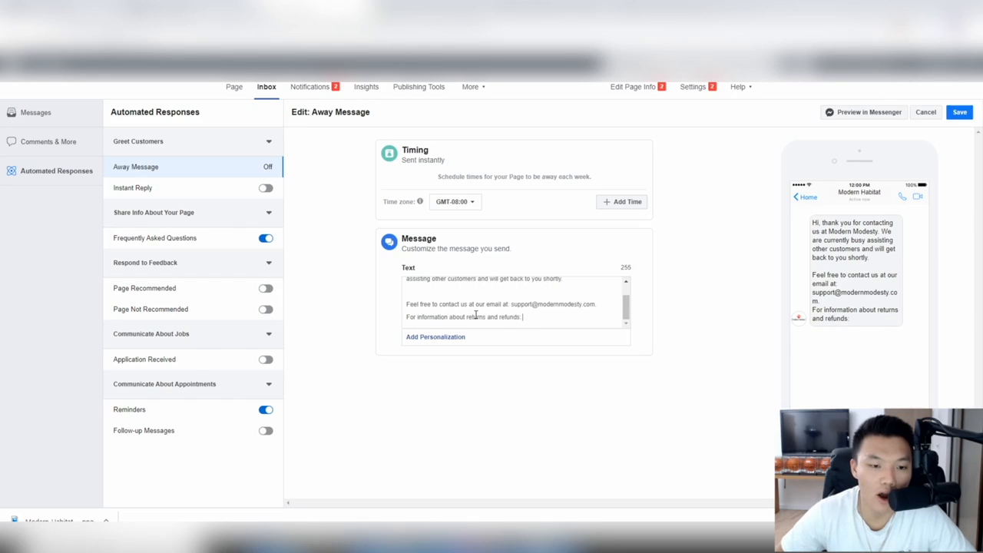
key(Return)
text(For informat)
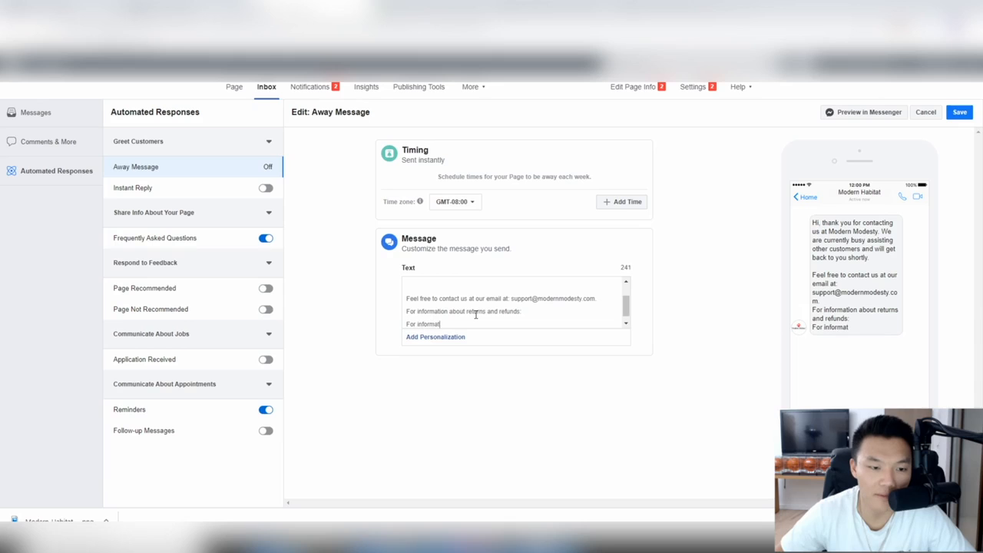
text(ion about shippi)
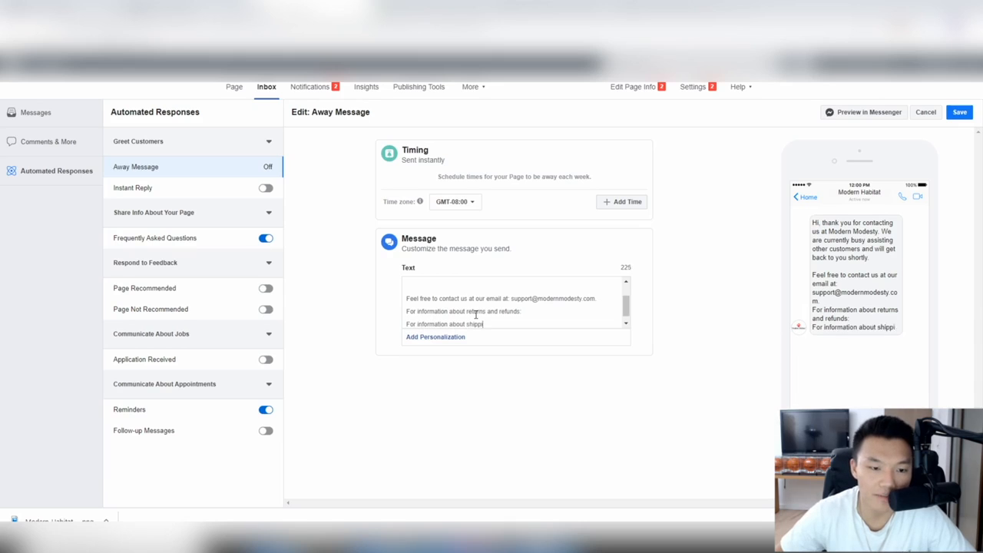
text(ng and tracking:)
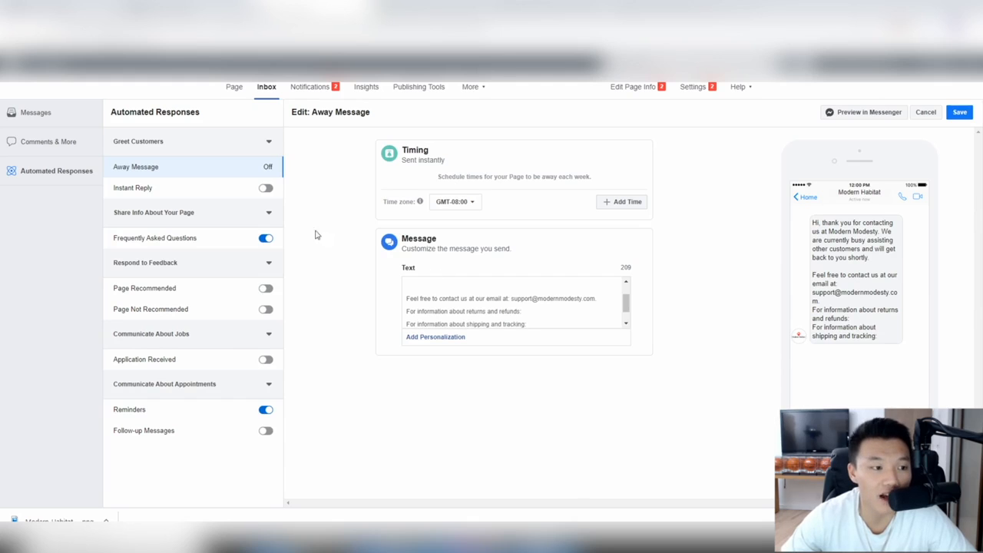
Step: Open Instant Reply under Greet Customers and switch it on
click(164, 190)
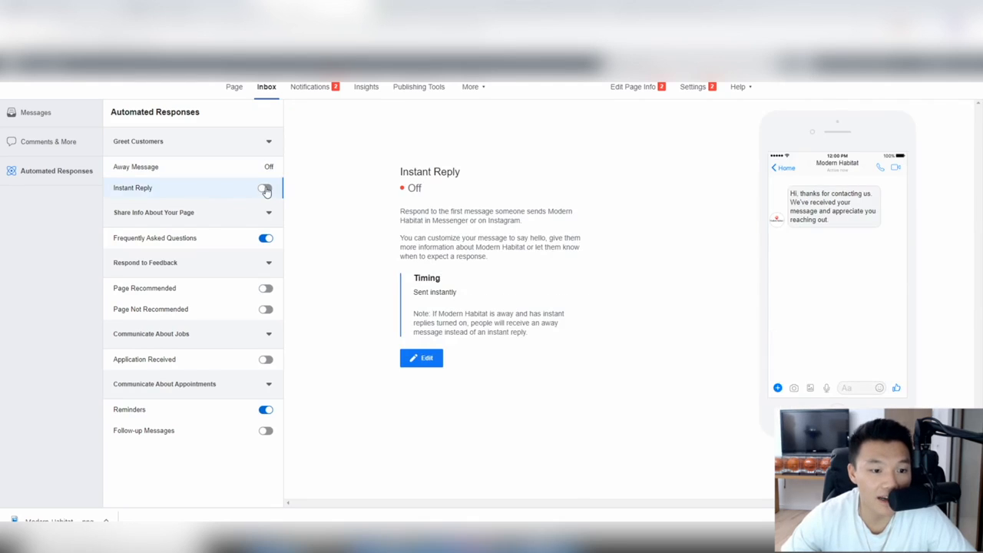
click(264, 190)
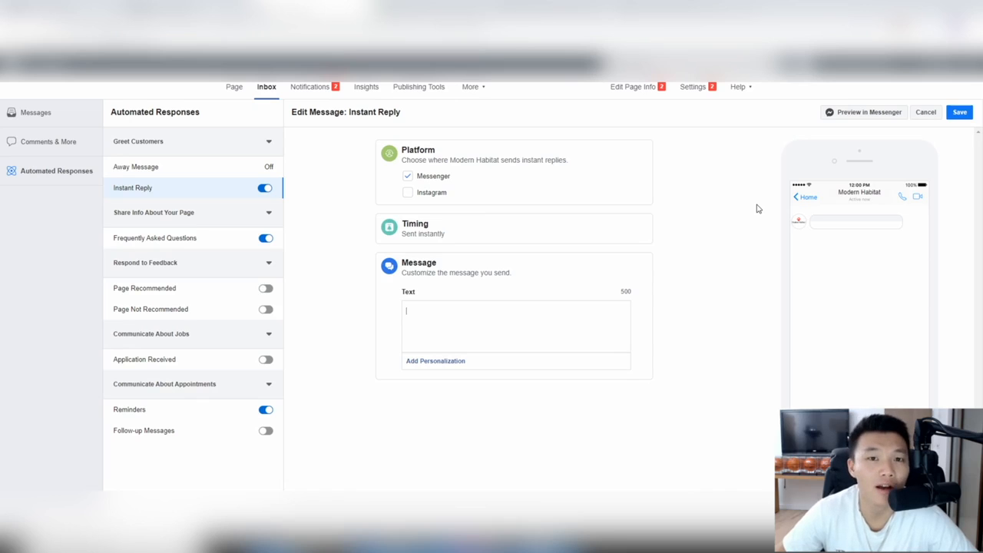
Step: Write the instant reply thanking visitors for reaching out, giving modern-habitat.net as the website
text(mod)
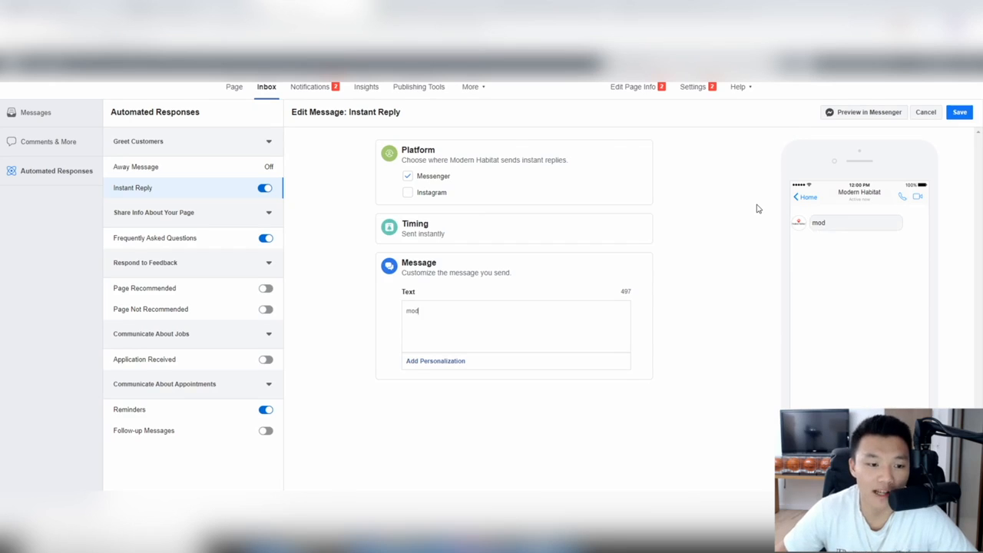
text(erhbbitat.co)
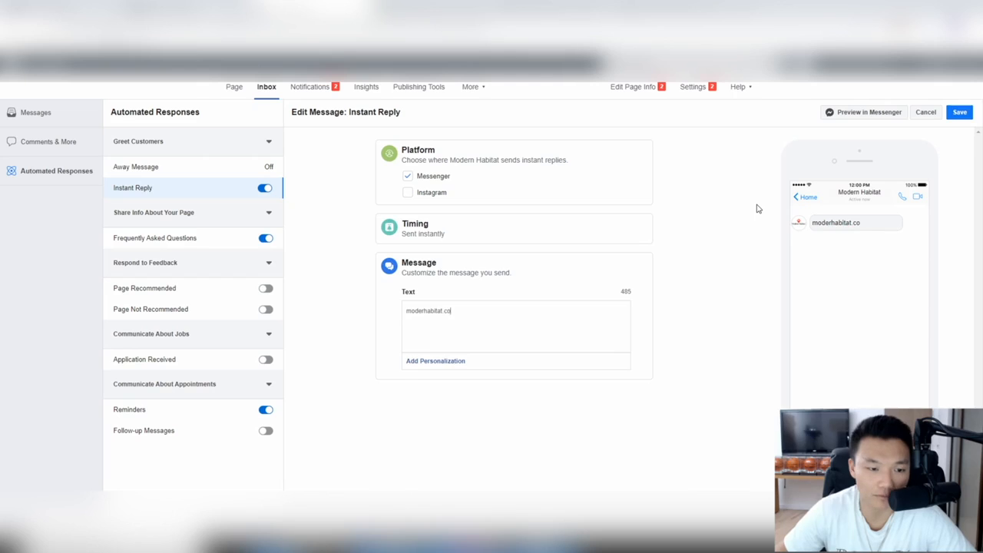
key(BackSpace)
key(BackSpace)
key(BackSpace)
key(BackSpace)
key(BackSpace)
key(BackSpace)
key(BackSpace)
key(BackSpace)
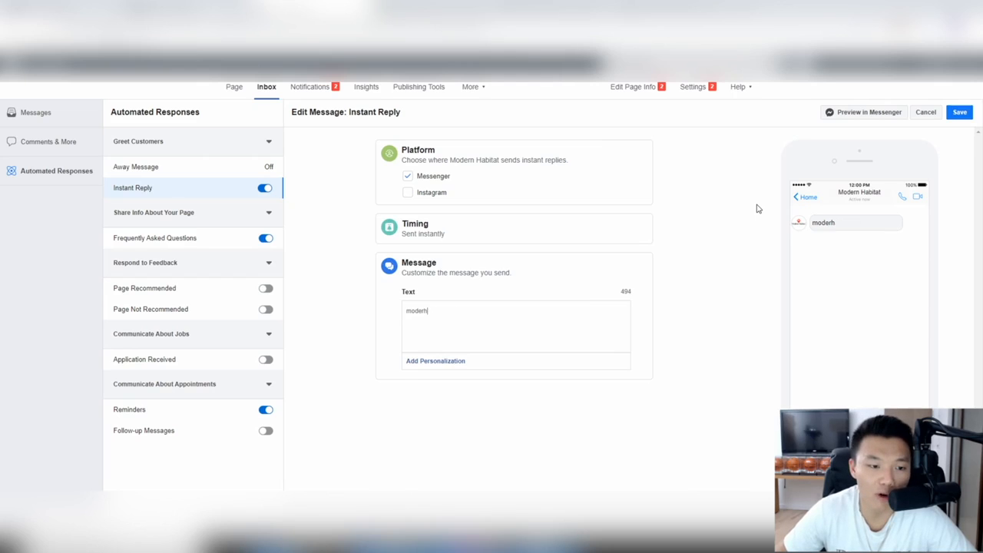
text(n-habuita)
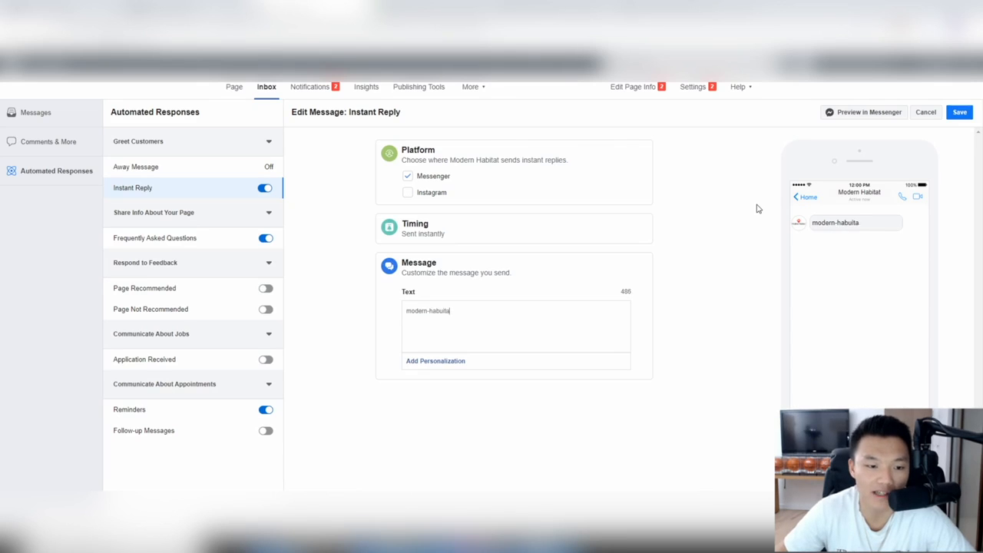
key(BackSpace)
key(BackSpace)
text(ita)
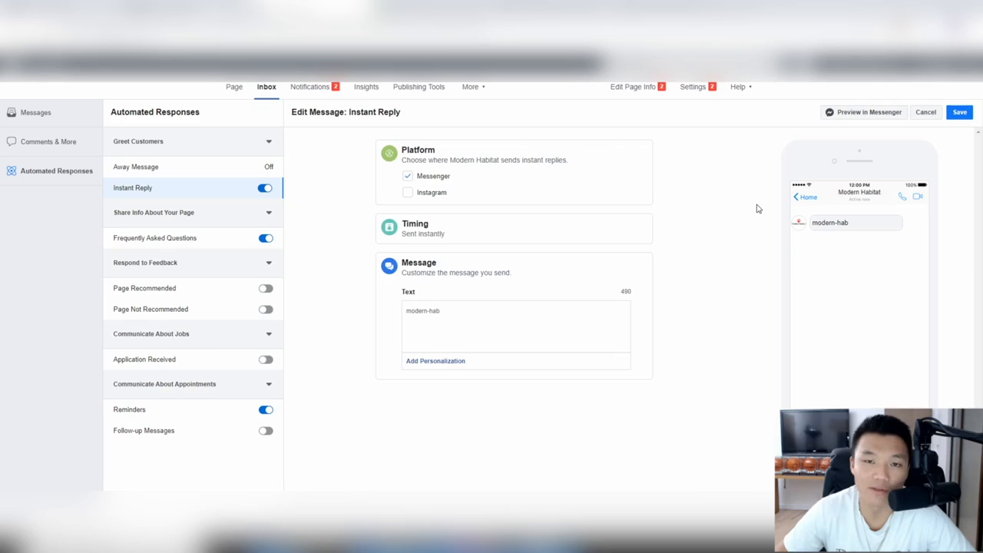
key(BackSpace)
key(BackSpace)
key(BackSpace)
key(BackSpace)
key(BackSpace)
key(BackSpace)
key(BackSpace)
key(BackSpace)
key(BackSpace)
text(H)
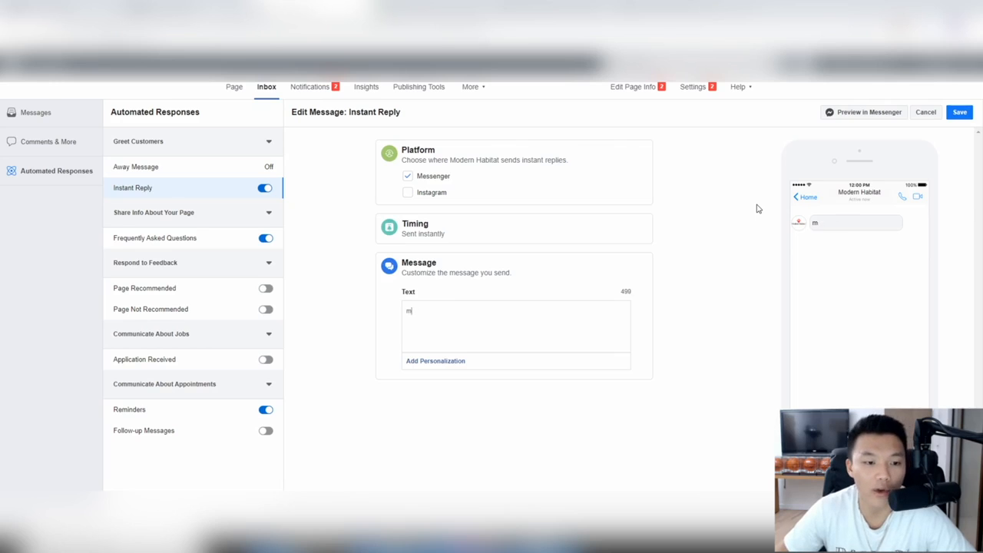
text(i, thank you f)
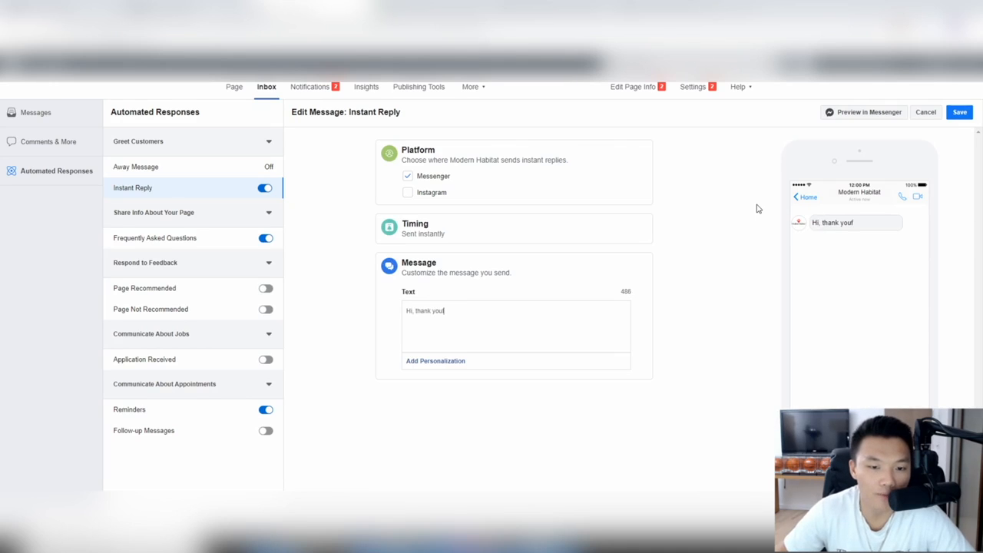
text(o)
key(BackSpace)
key(BackSpace)
text(for rec)
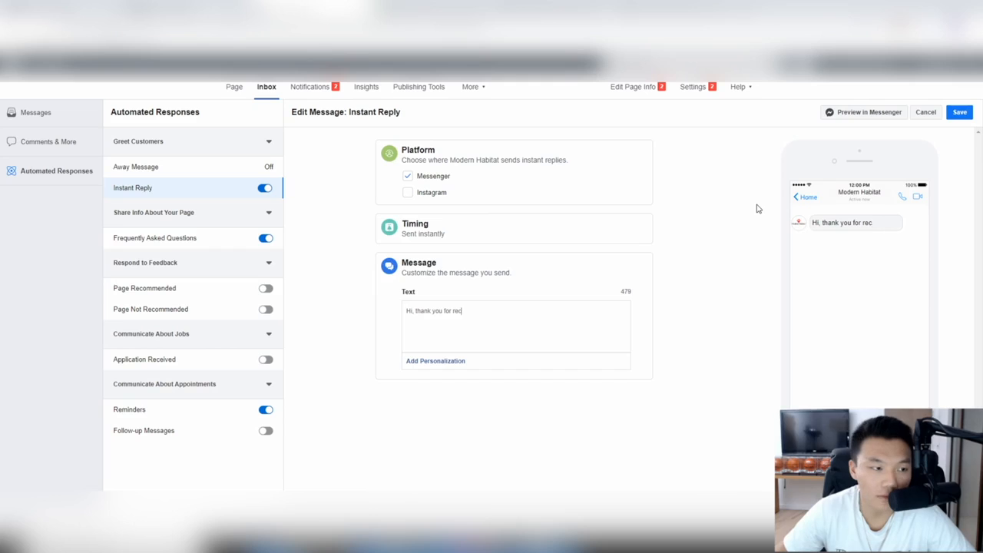
text(haching)
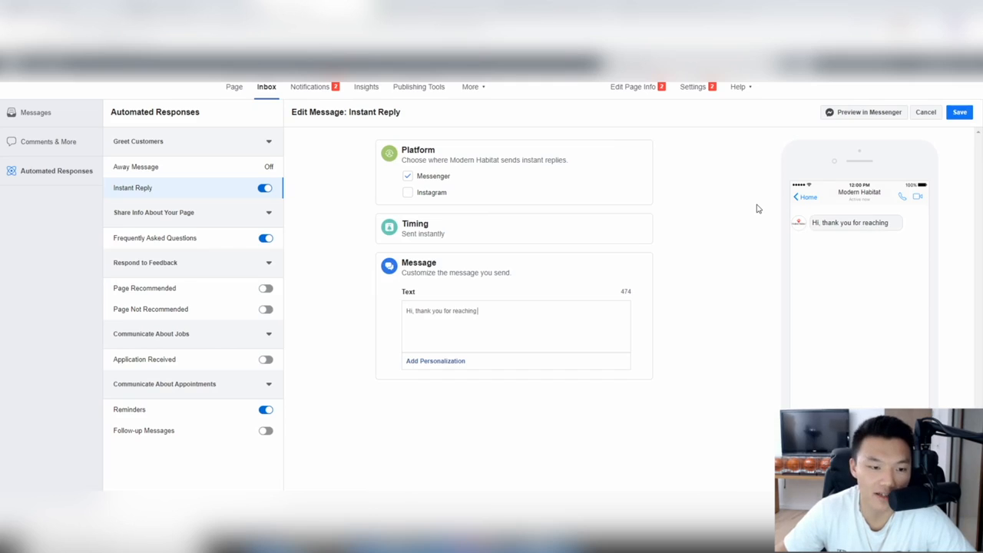
text( out yo)
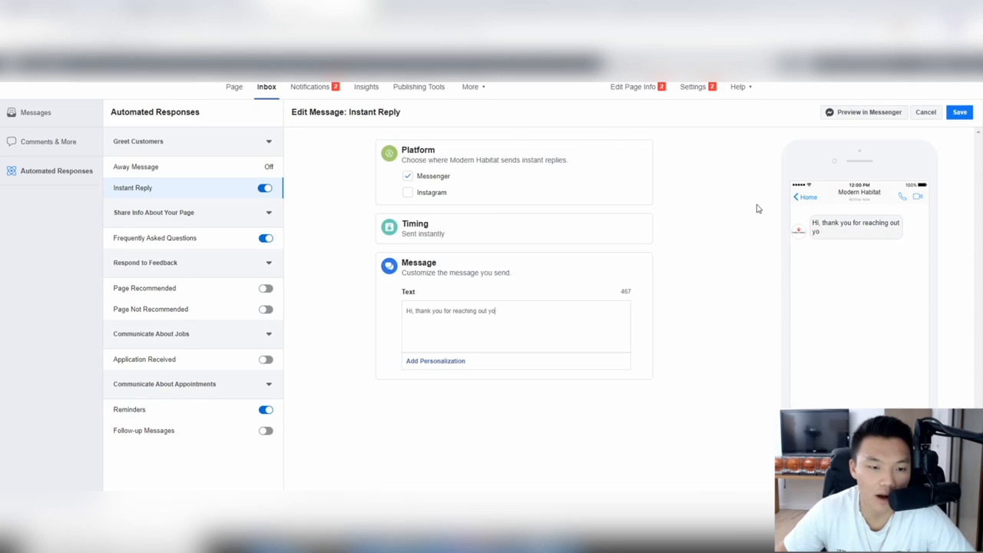
key(BackSpace)
key(BackSpace)
text(to us at Modern ha)
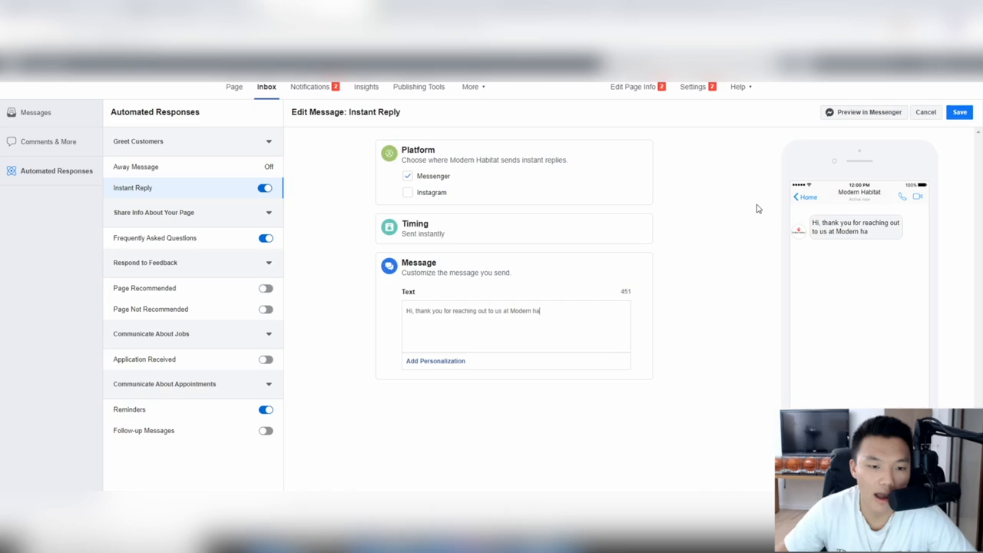
key(BackSpace)
key(BackSpace)
text(Habita)
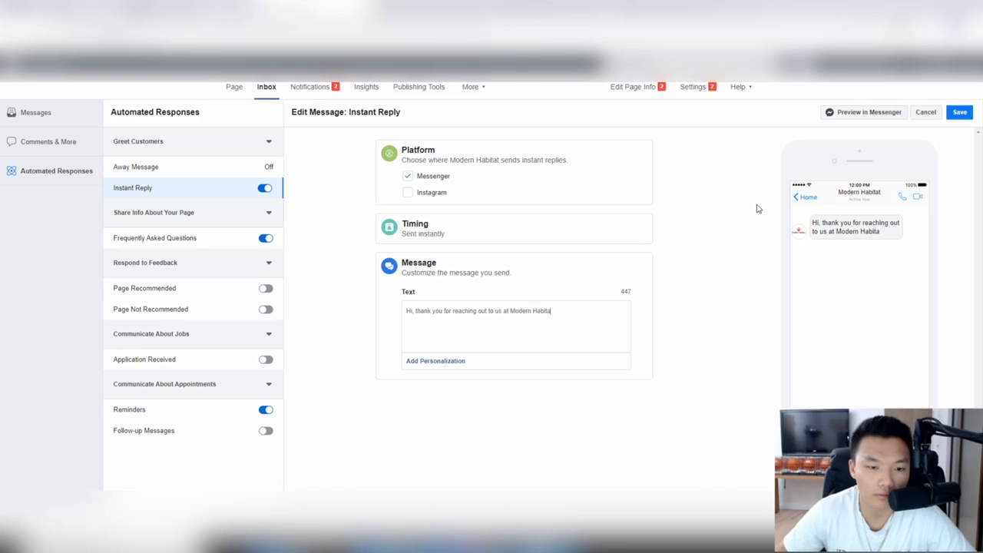
text(te. We ap)
text(preci)
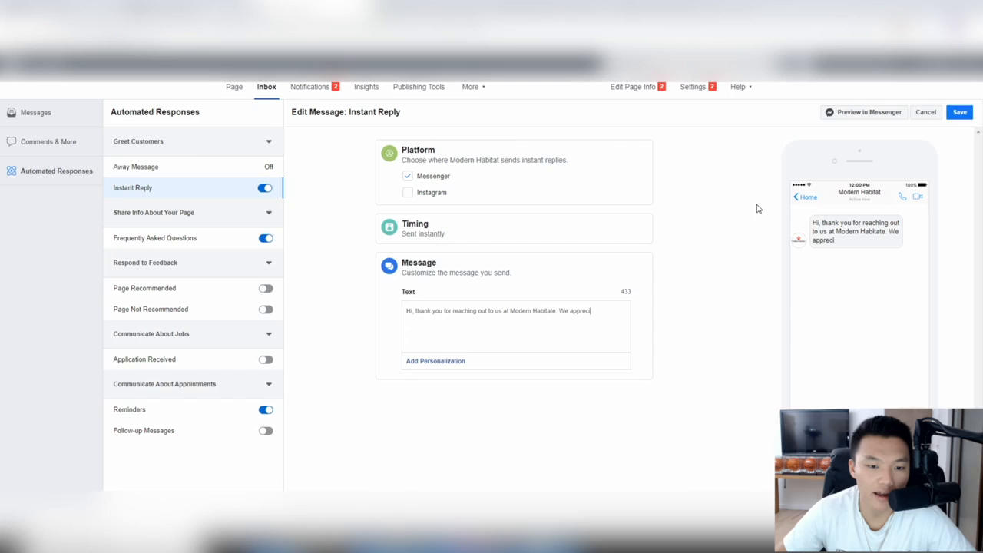
text(ate your interest in our business.)
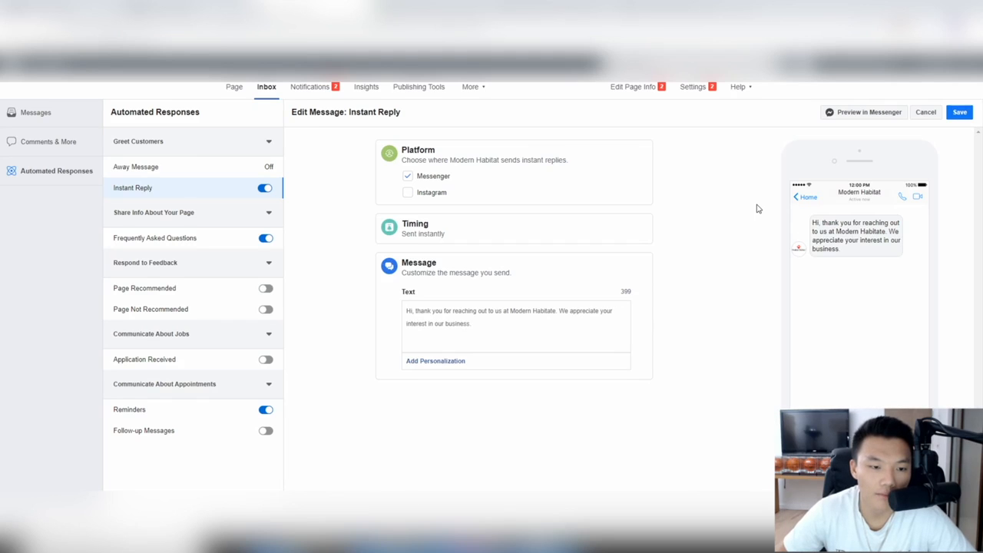
text( Our website is:)
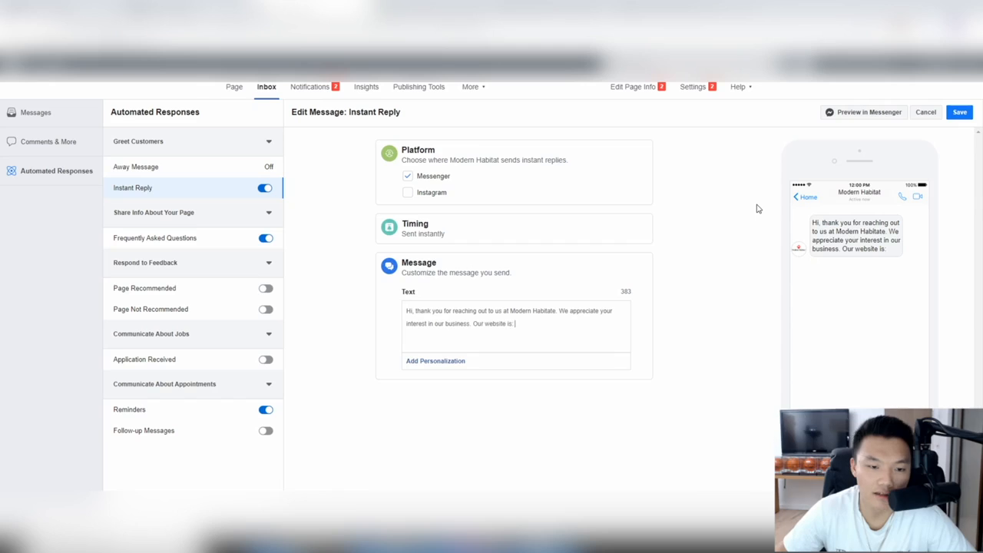
text( modern-habitat)
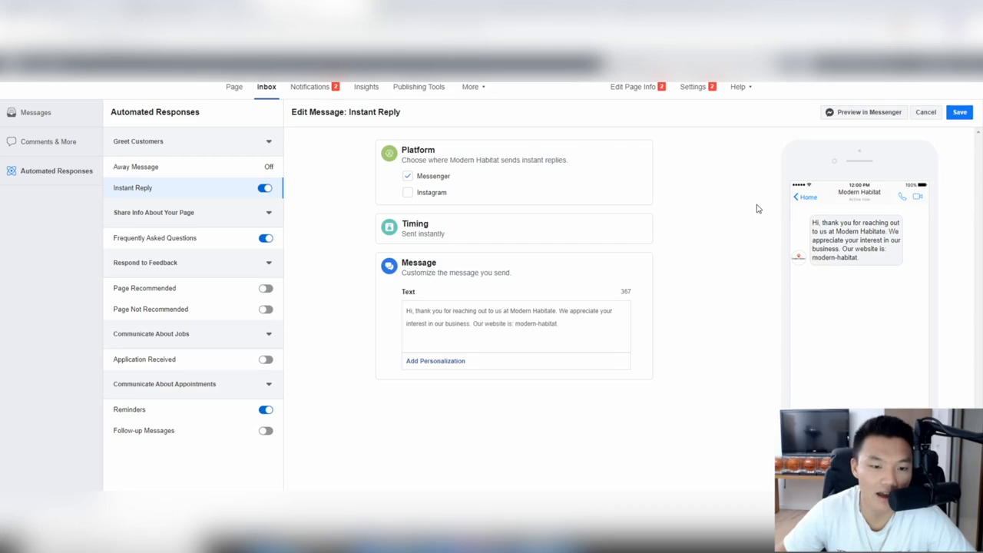
text(.net)
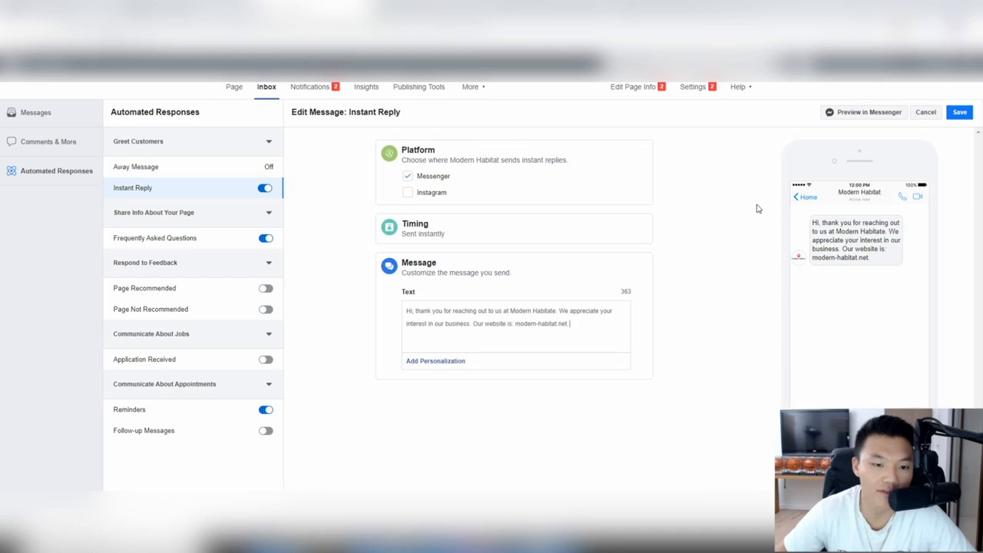
Step: Keep the reply ending at the website line and view the Frequently Asked Questions response
key(Return)
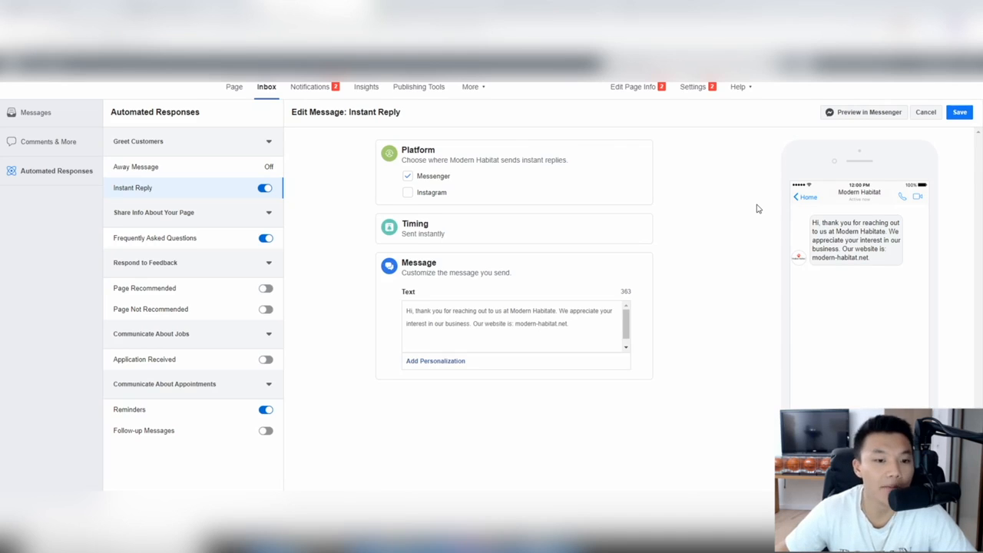
key(BackSpace)
key(Return)
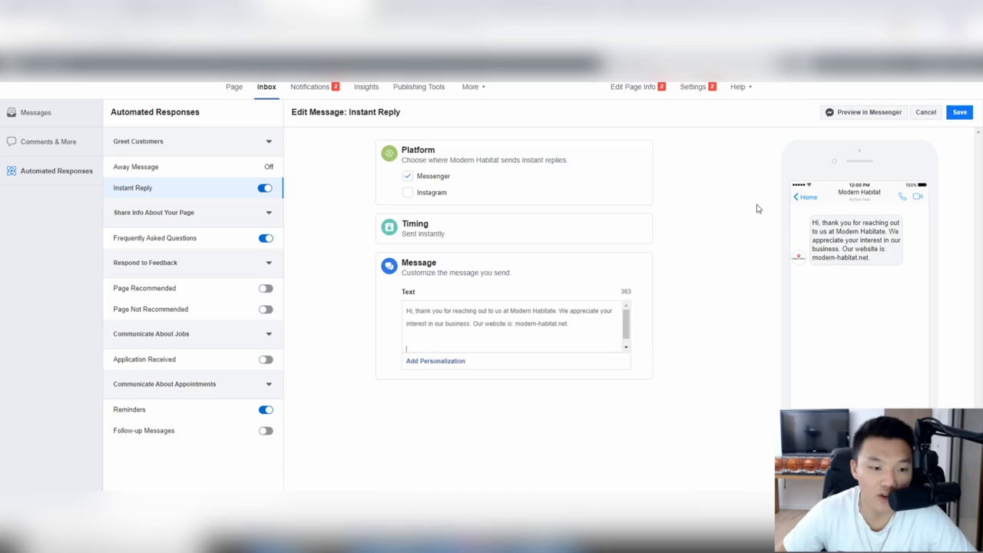
key(BackSpace)
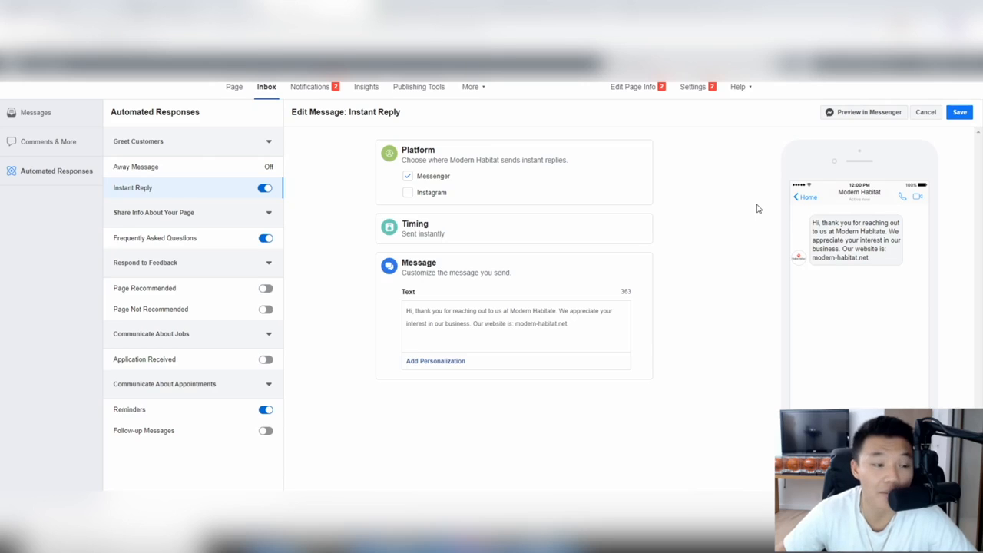
key(Return)
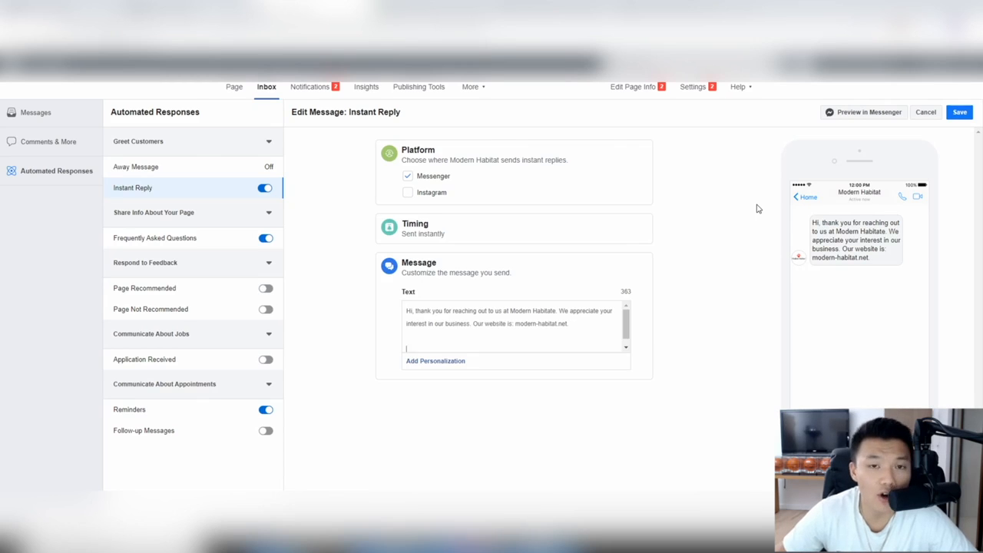
key(BackSpace)
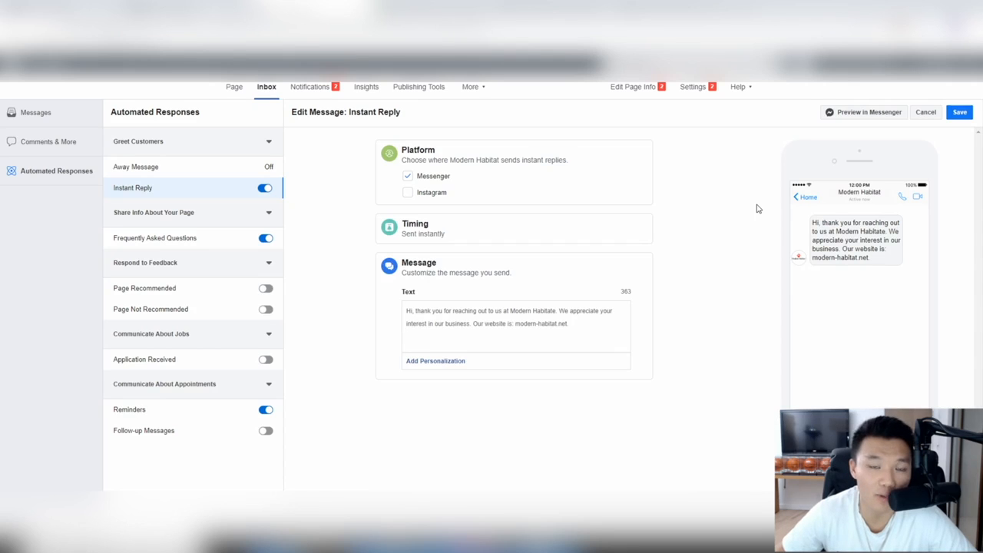
key(Return)
key(BackSpace)
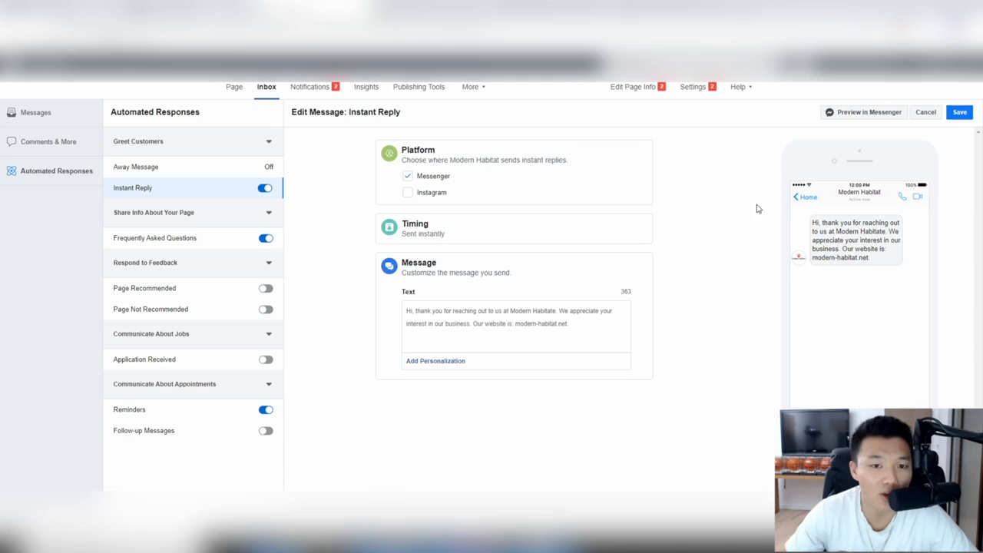
click(206, 241)
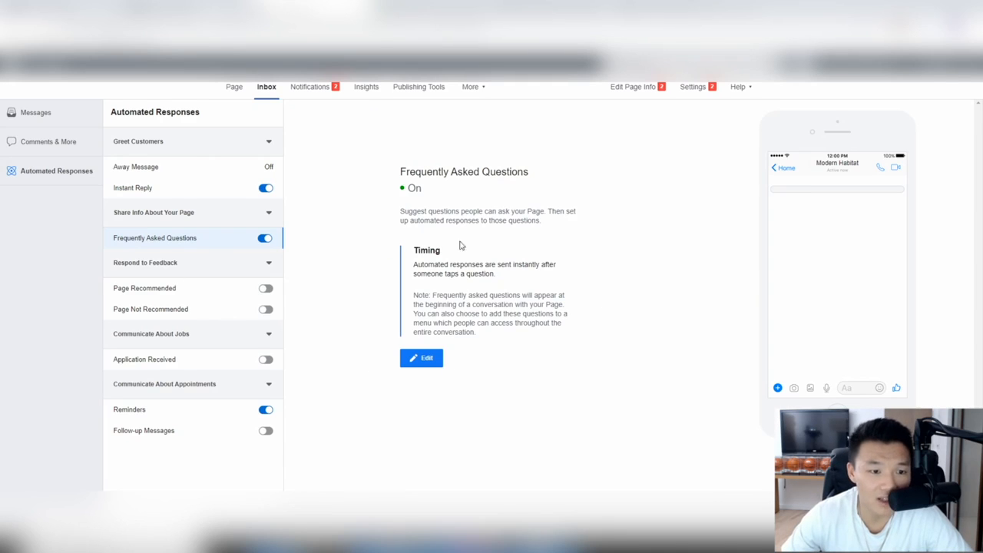
Step: Review the Page Recommended, Not Recommended, Application Received and Reminders responses, then open Page settings
click(193, 289)
click(193, 312)
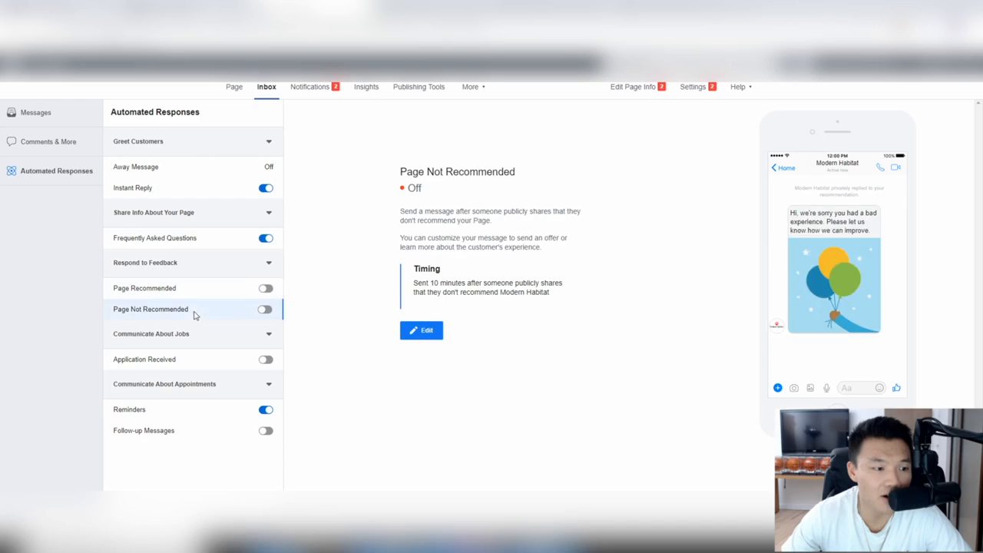
click(194, 363)
click(196, 407)
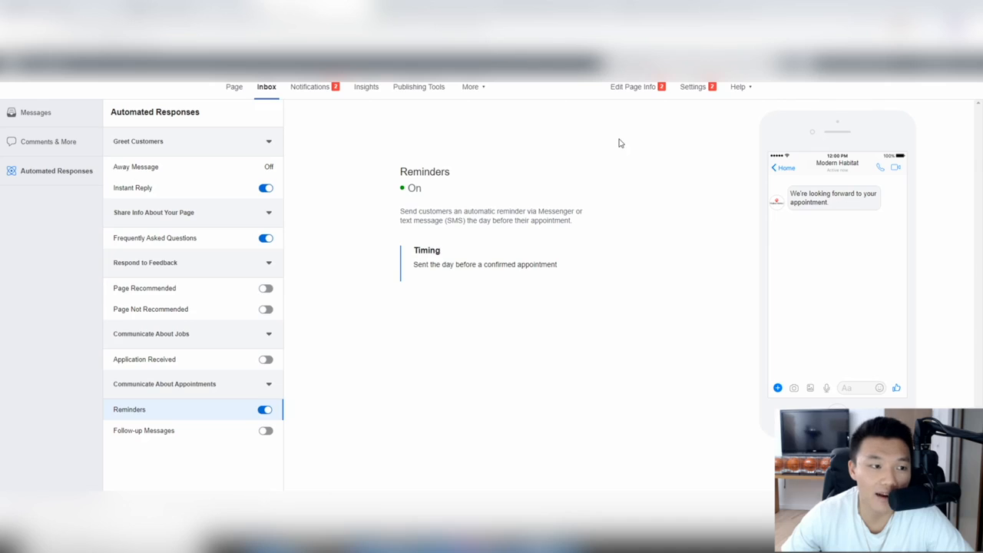
click(702, 90)
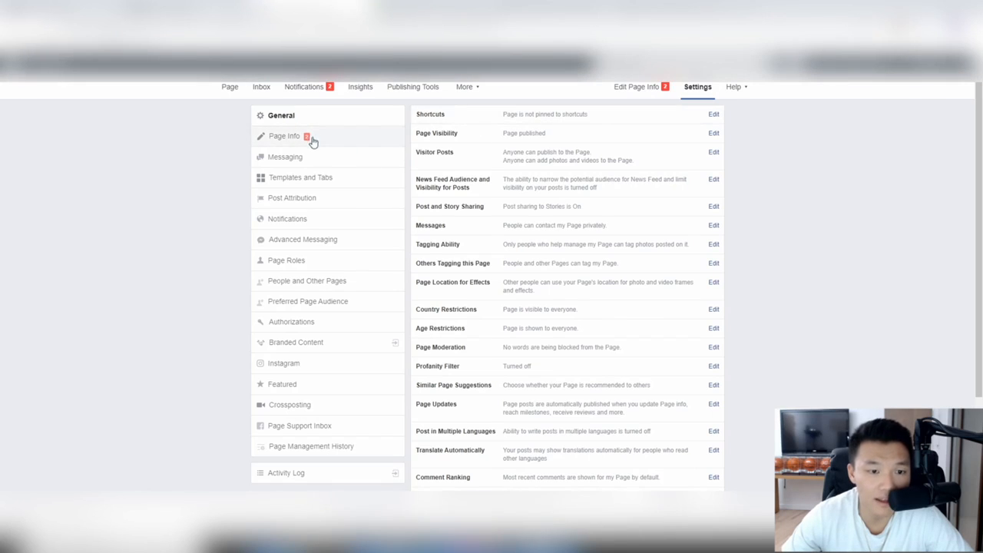
click(324, 163)
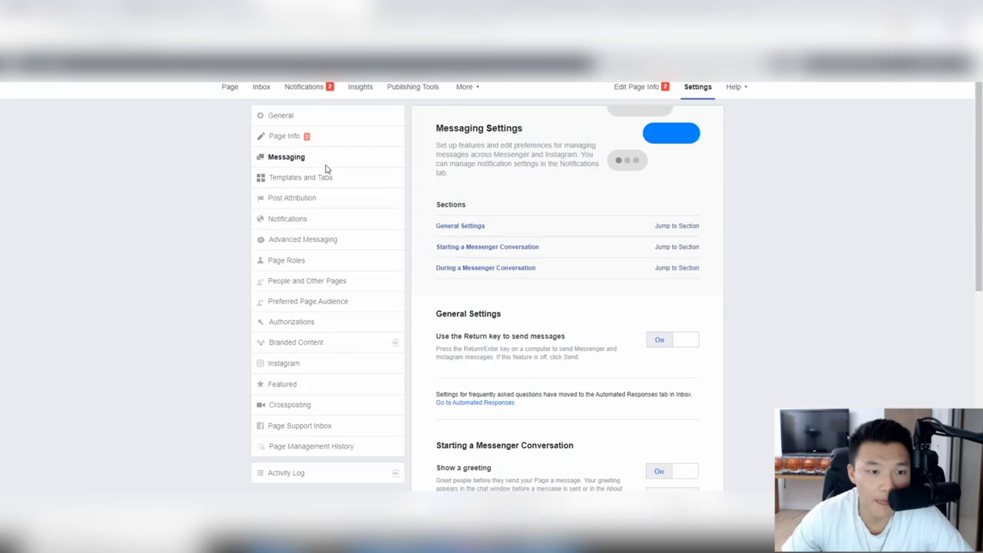
scroll(513, 213, down, 5)
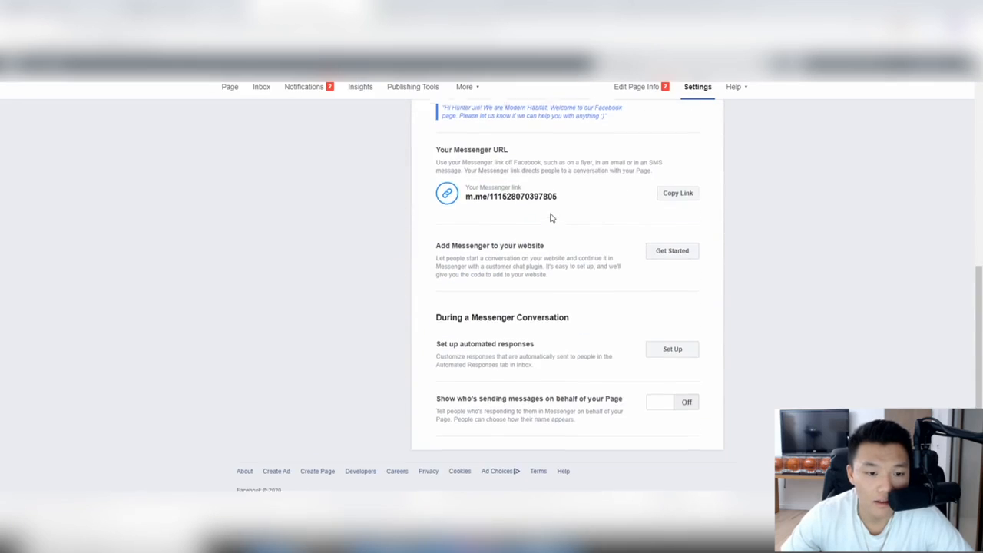
scroll(550, 218, up, 10)
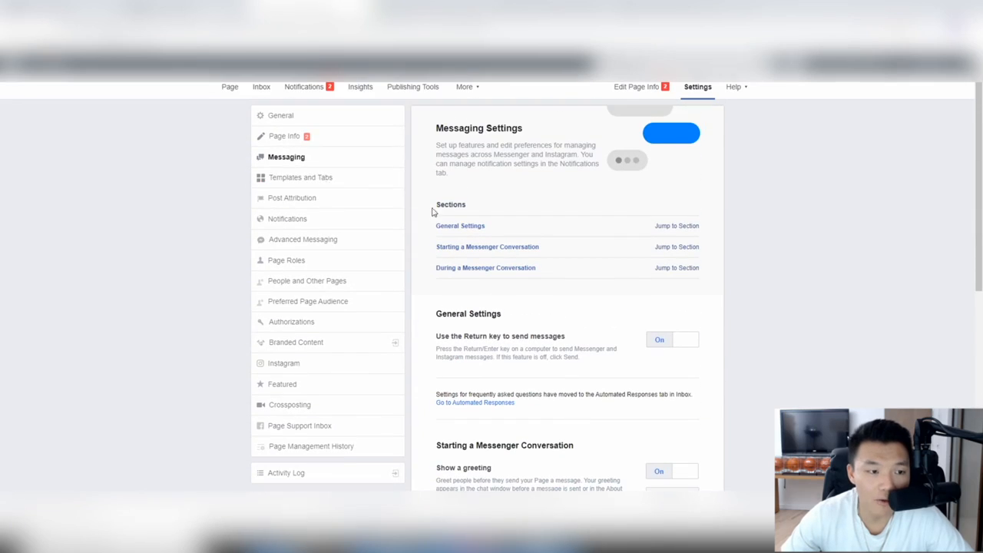
click(311, 119)
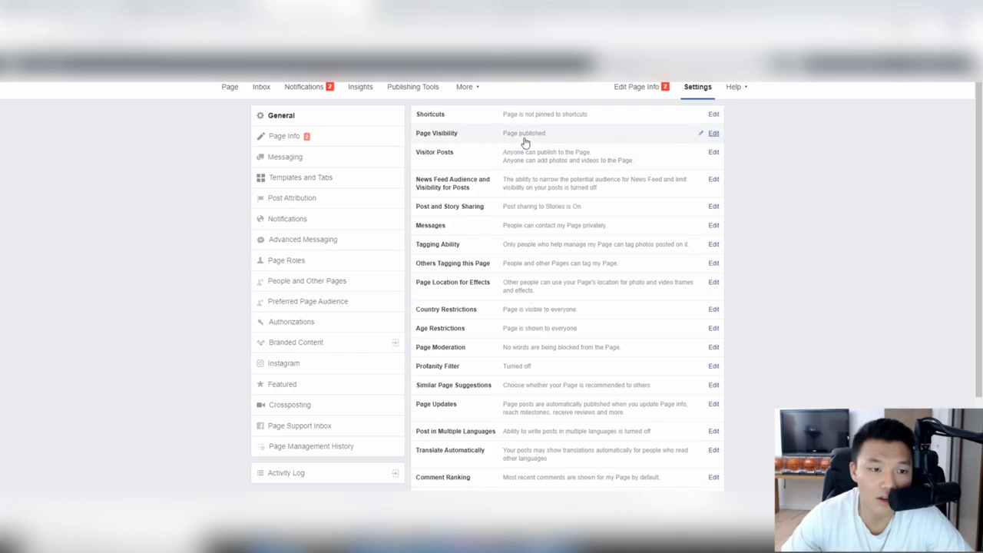
Step: Turn off photo and video visitor posts, require review of posts by others, and save
click(712, 153)
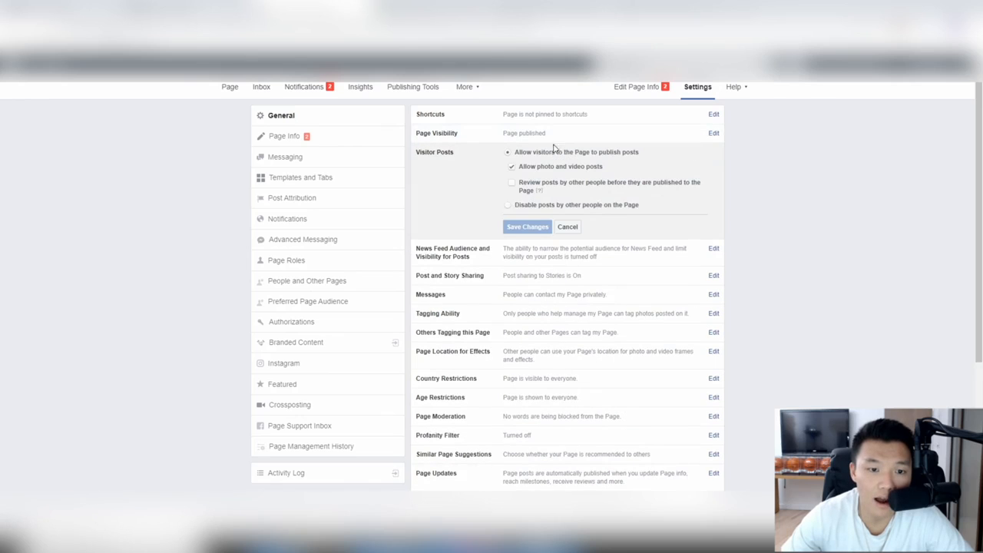
click(514, 168)
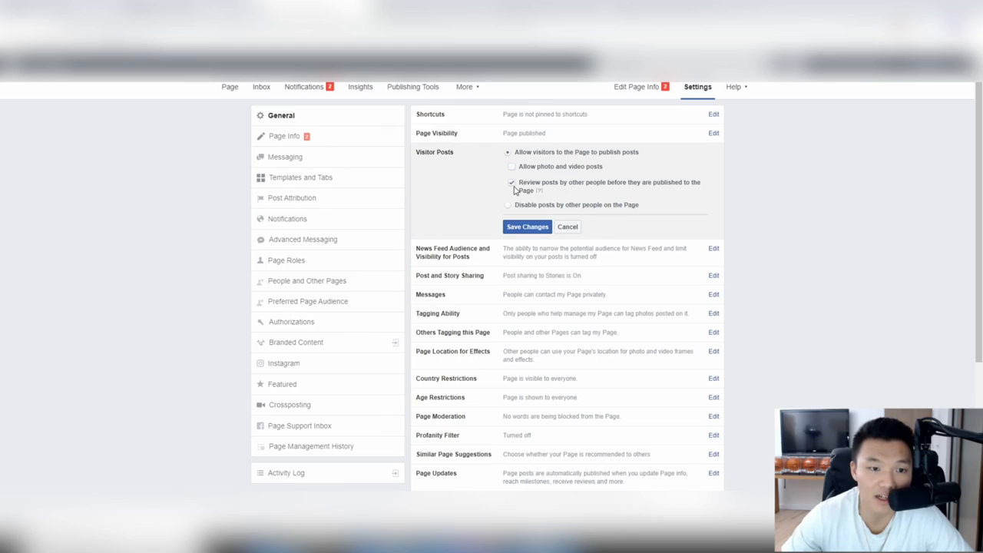
click(512, 184)
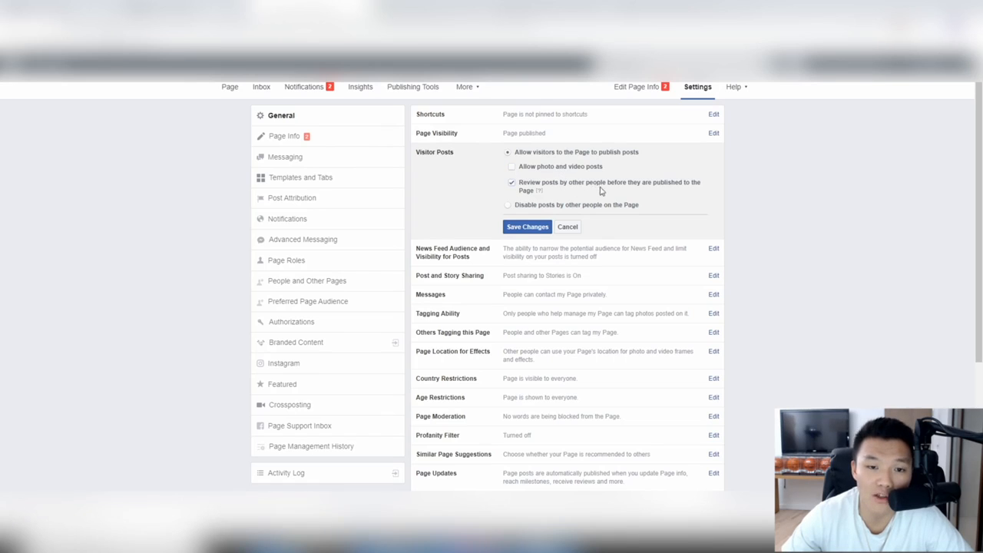
click(545, 227)
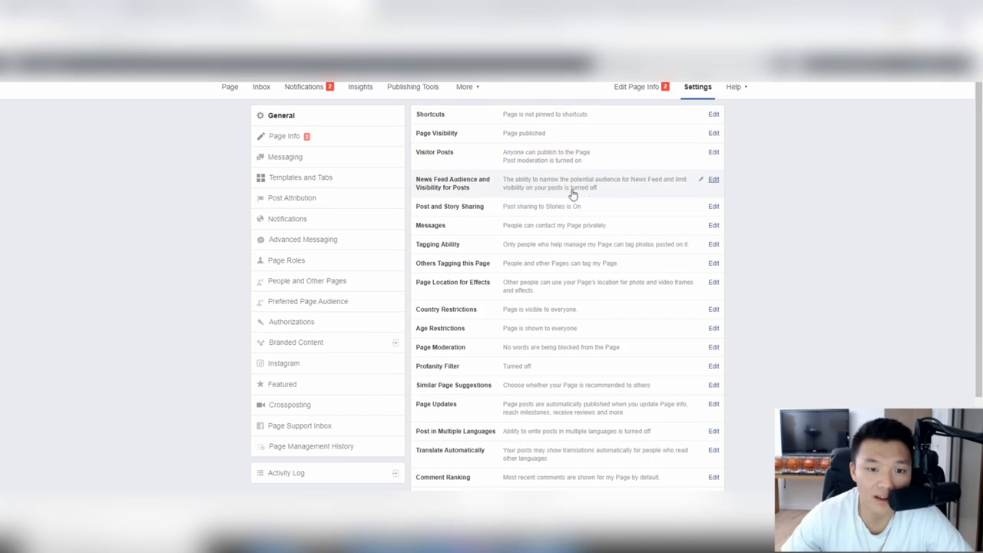
scroll(617, 196, down, 1)
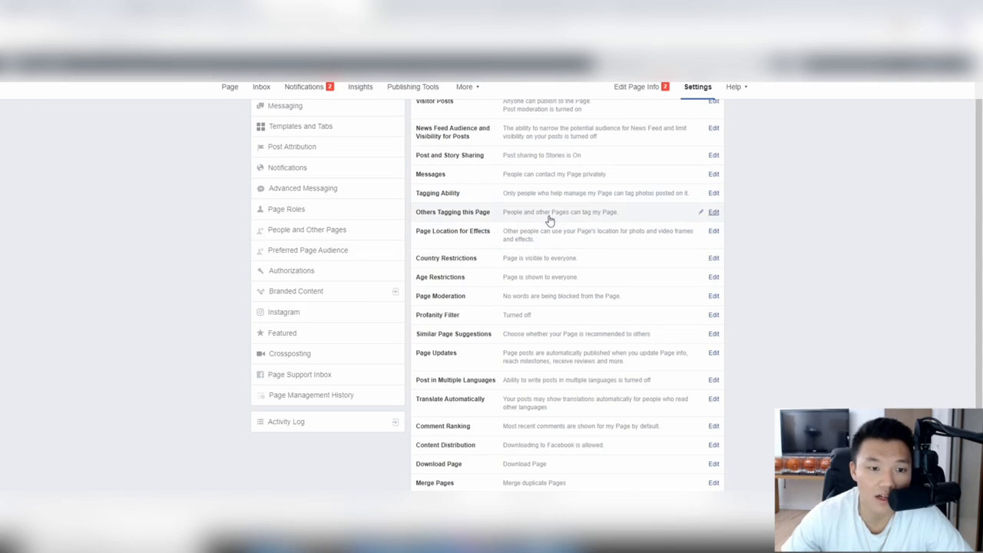
Step: Stop people and other Pages from tagging Modern Habitat, and save the change
click(713, 218)
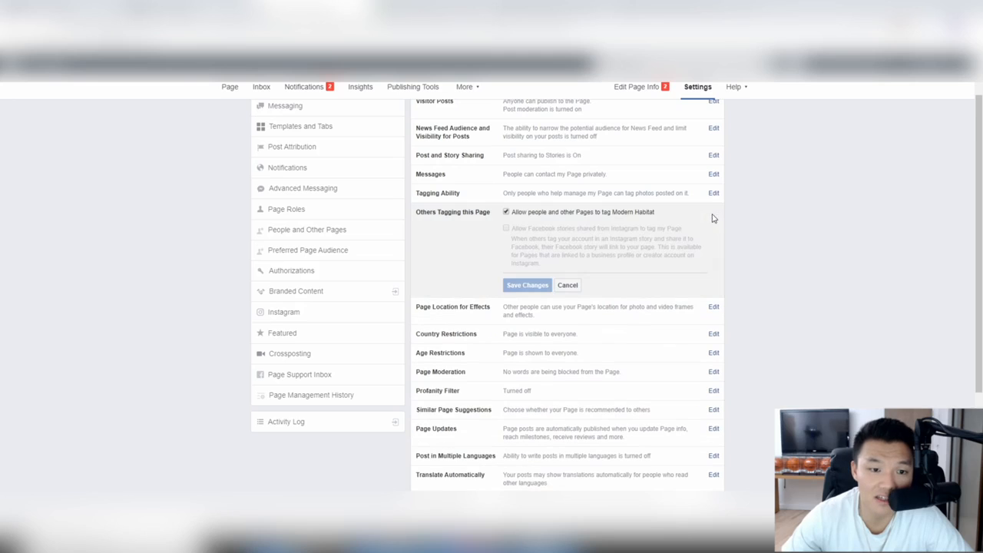
click(507, 212)
click(527, 285)
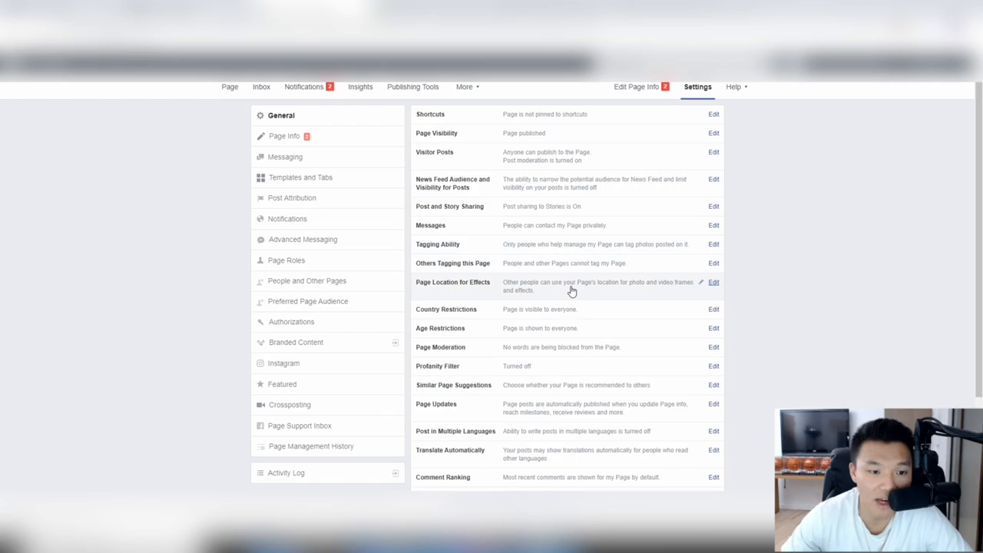
scroll(571, 291, down, 1)
scroll(482, 259, down, 1)
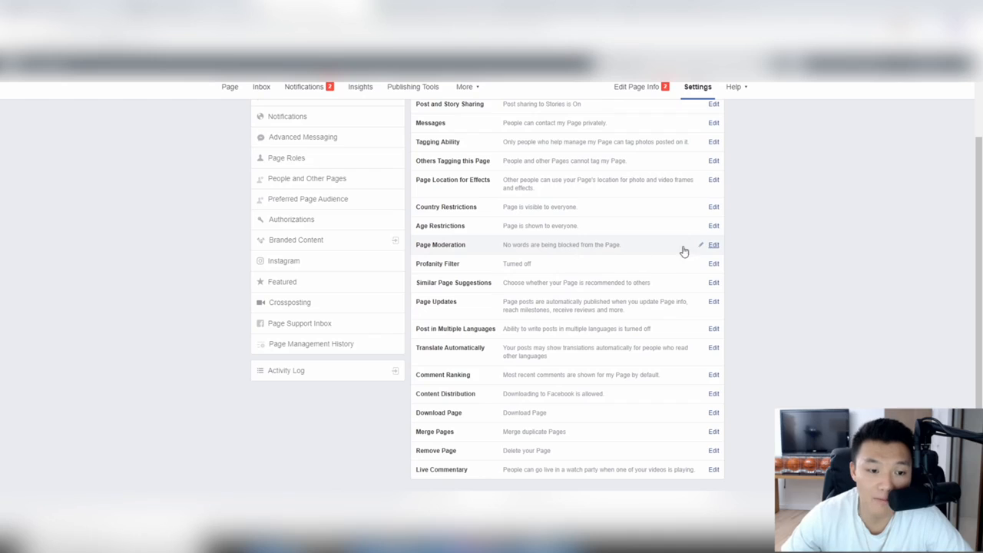
Step: Add 'scam' and 'aliexpress' to the Page Moderation blocked words and save
click(710, 249)
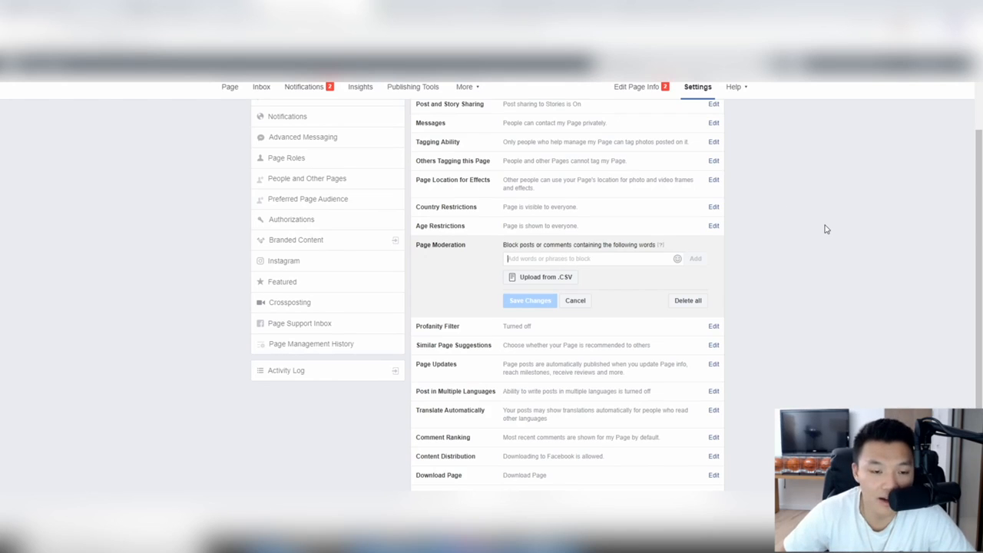
text(scam)
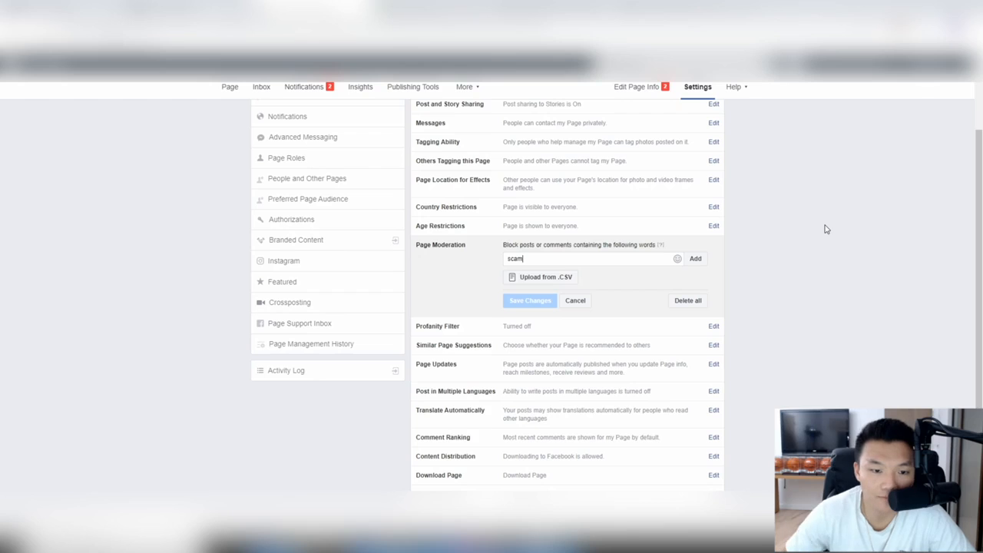
click(693, 258)
text(a)
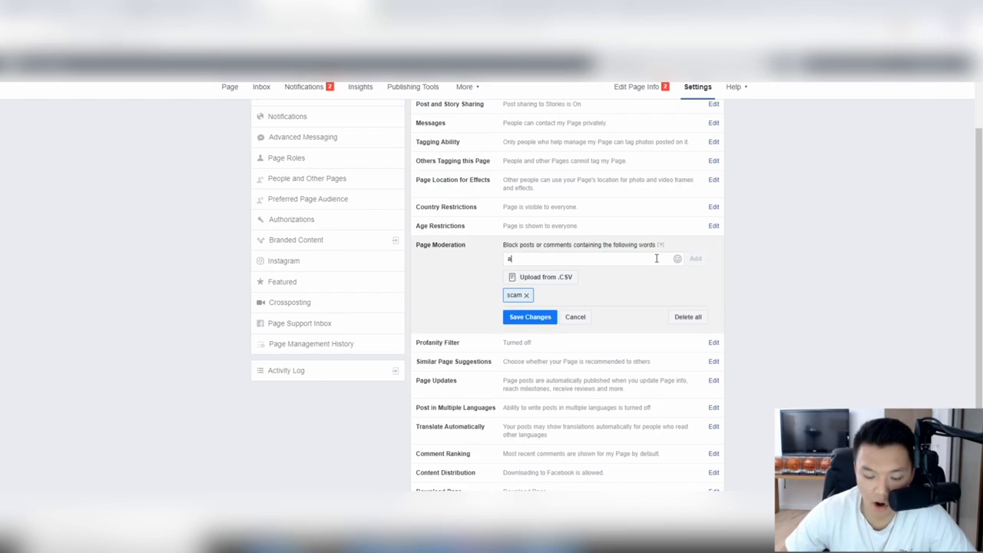
text(lexre)
text(press)
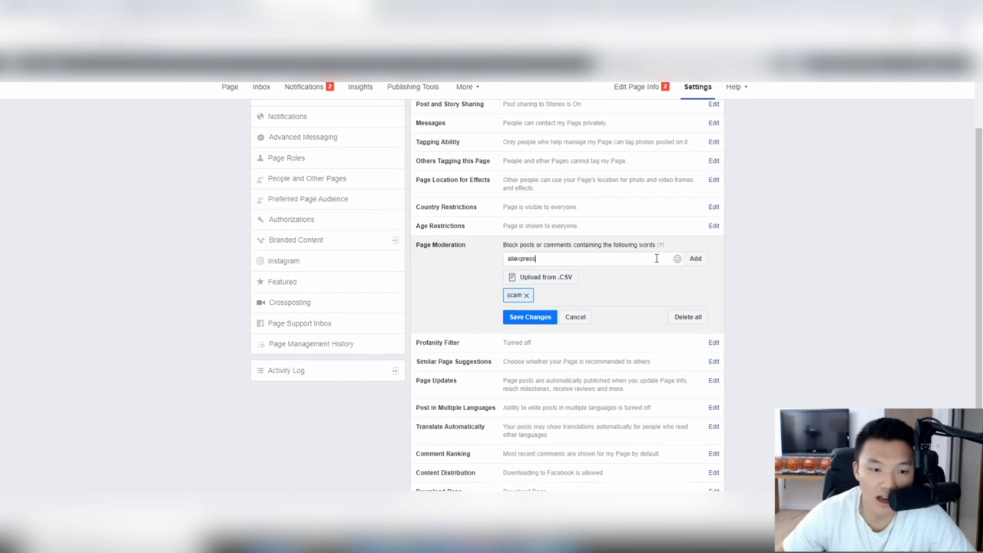
click(694, 259)
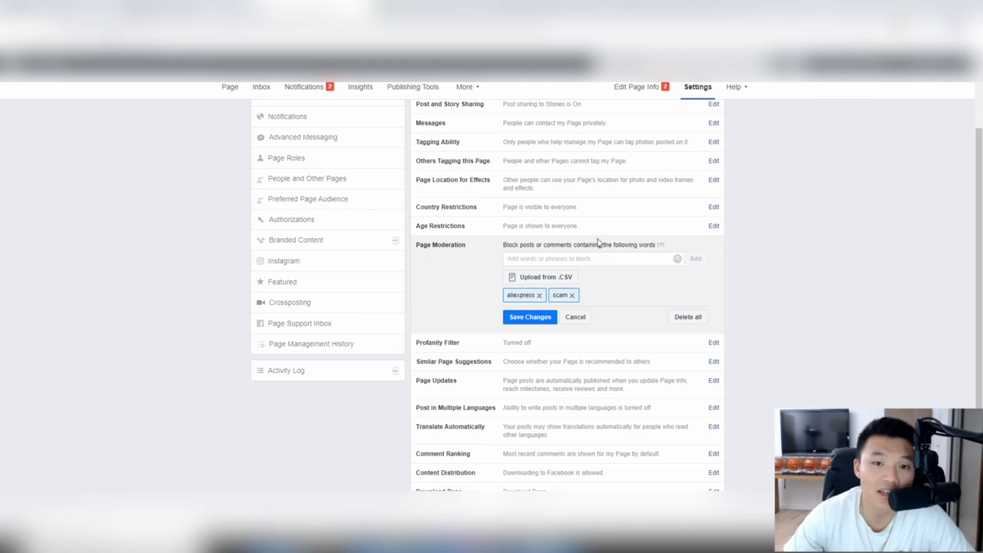
click(539, 317)
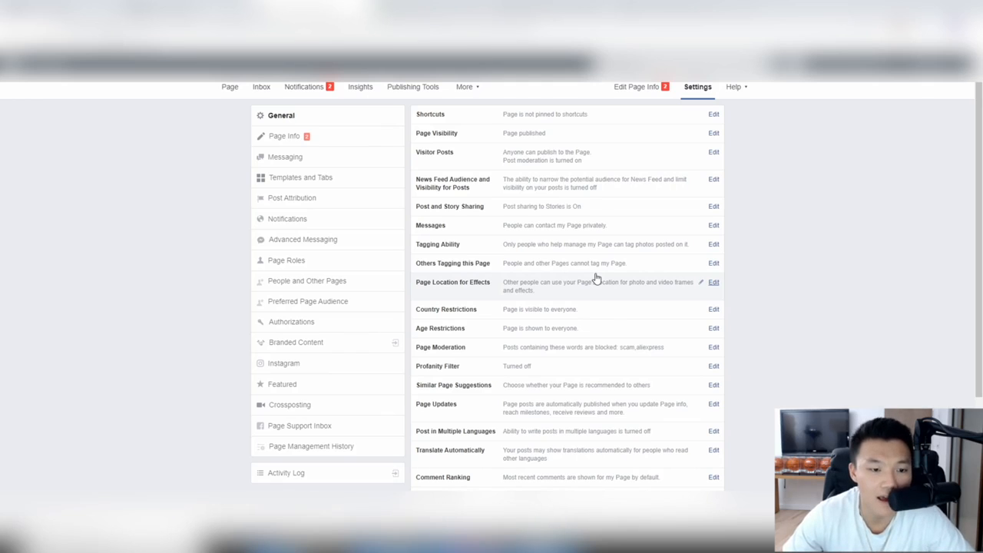
scroll(595, 278, down, 1)
click(544, 314)
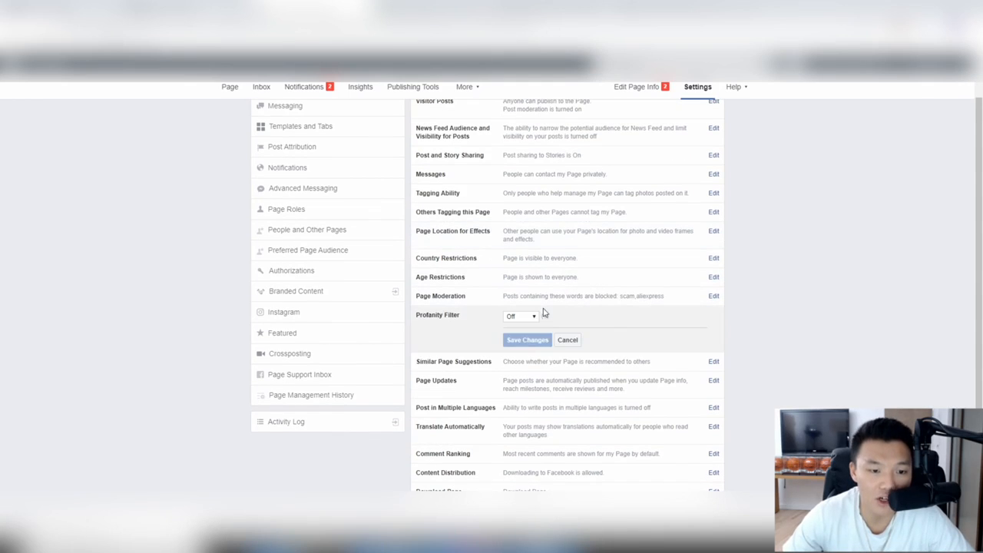
click(528, 316)
click(517, 341)
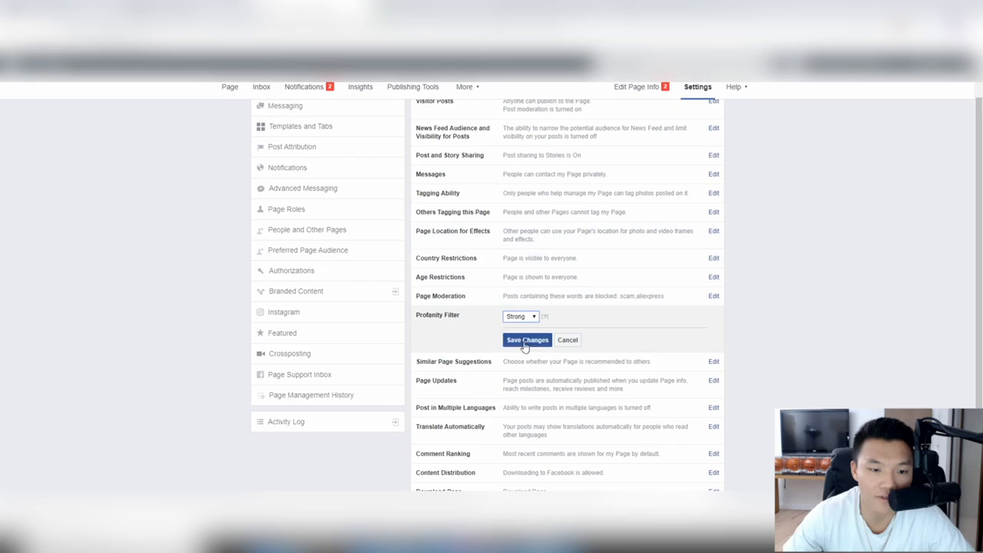
click(525, 342)
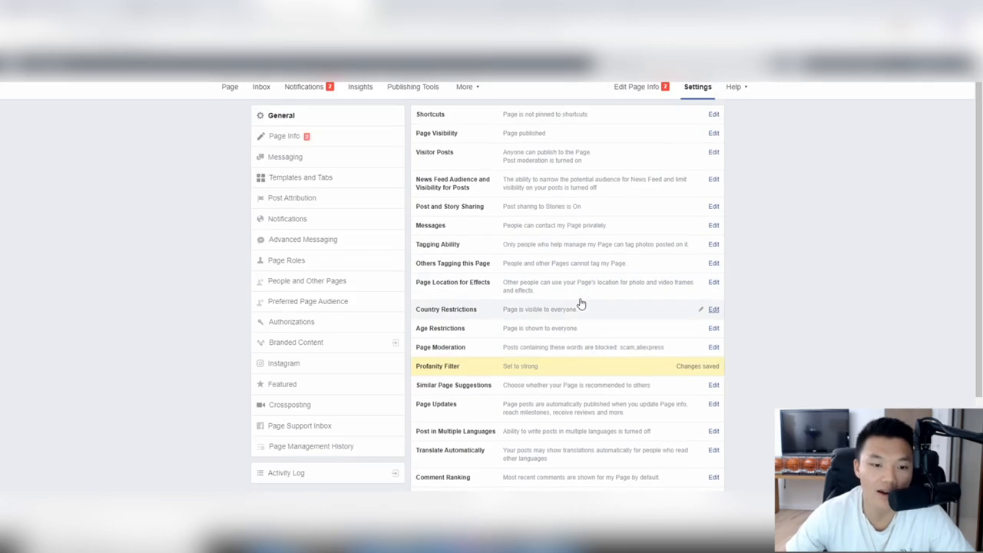
scroll(581, 304, down, 1)
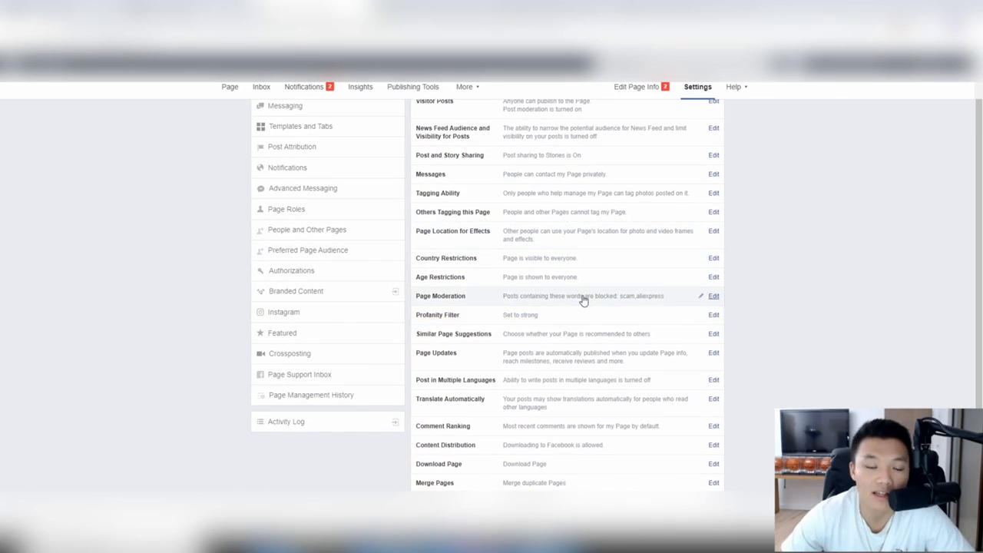
scroll(584, 300, up, 1)
scroll(584, 299, down, 1)
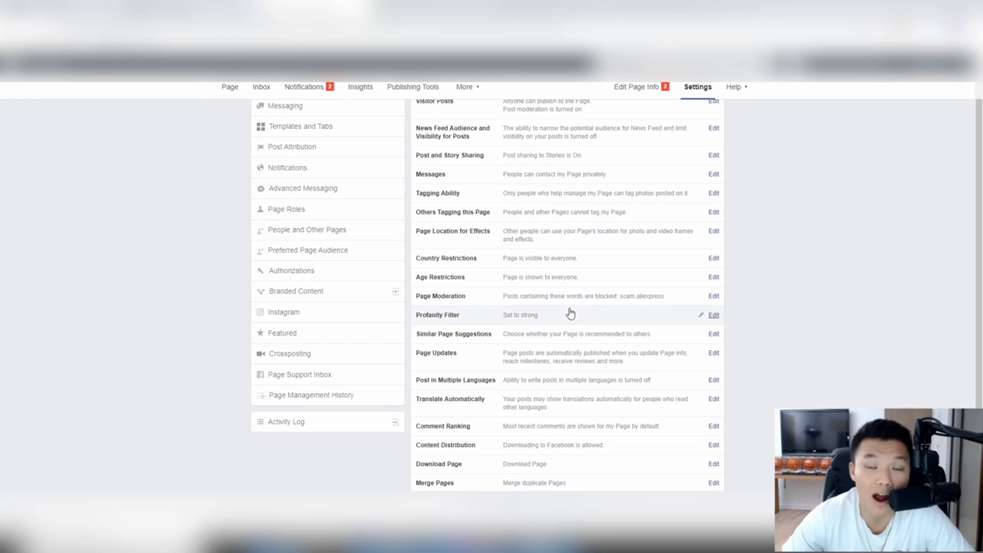
scroll(568, 313, down, 1)
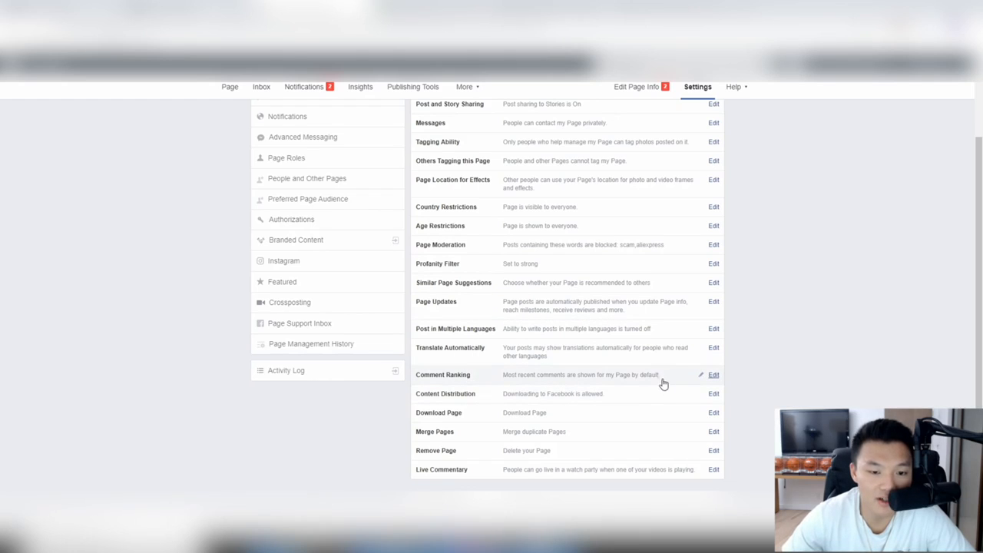
click(516, 376)
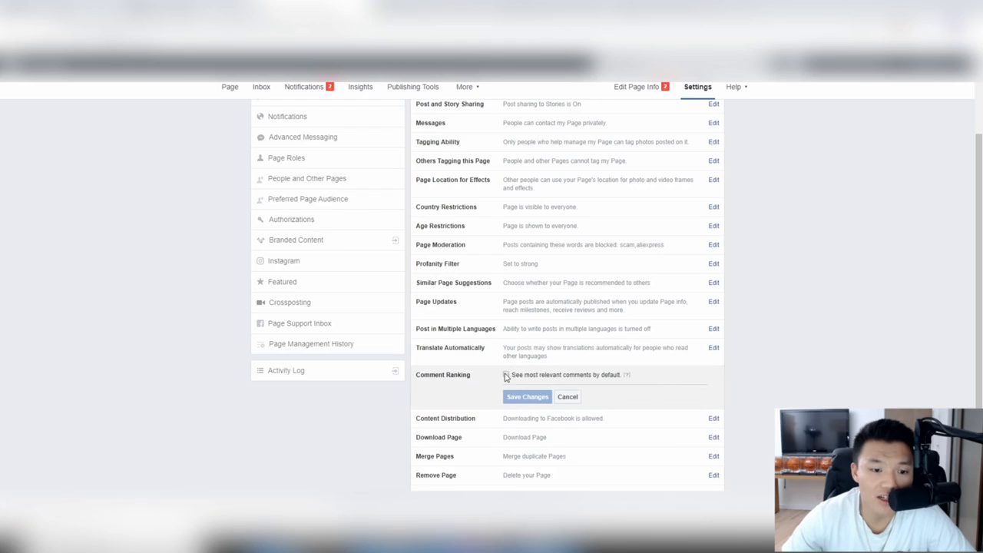
click(506, 376)
click(506, 376)
click(568, 399)
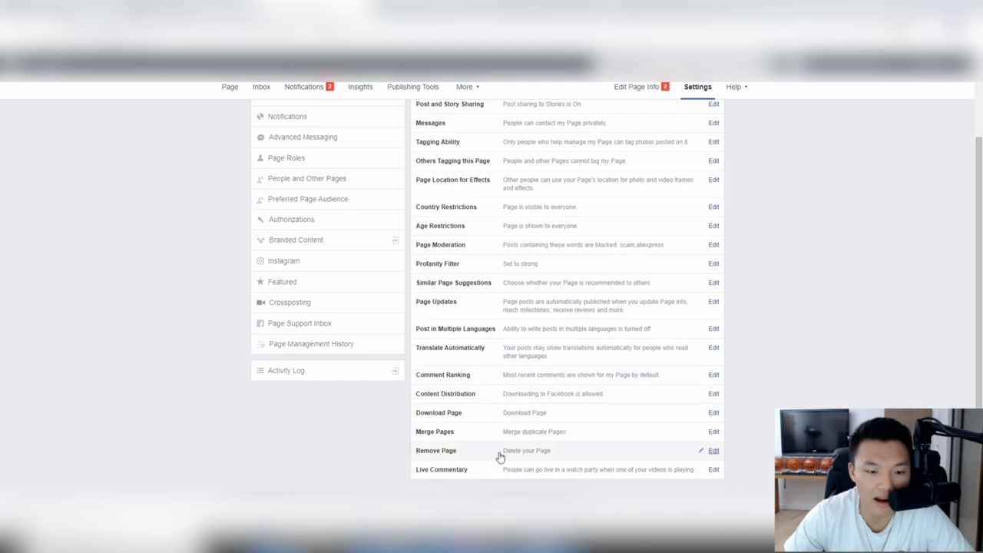
Step: Go to the Templates and Tabs page settings
scroll(499, 454, up, 2)
scroll(499, 456, down, 3)
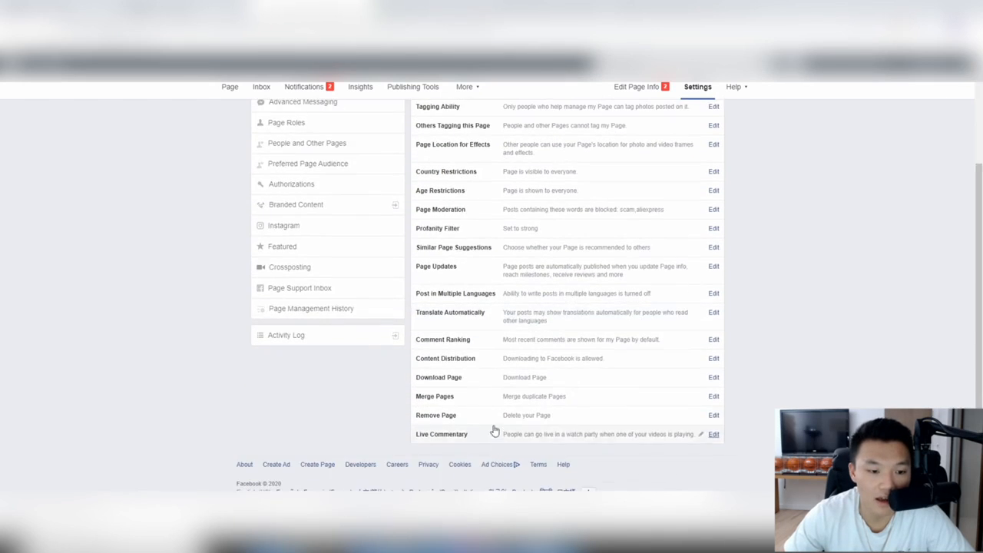
scroll(461, 399, up, 3)
click(334, 177)
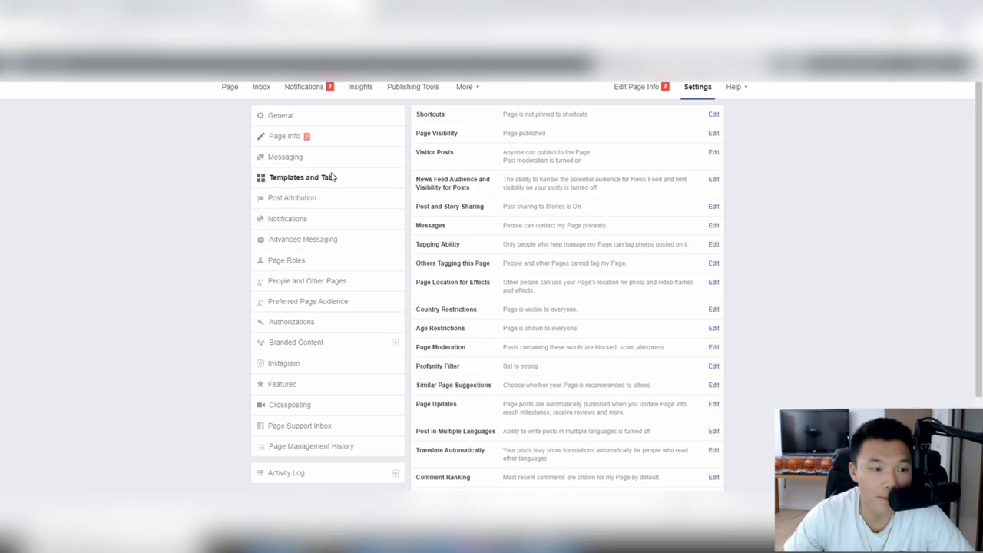
scroll(563, 135, down, 4)
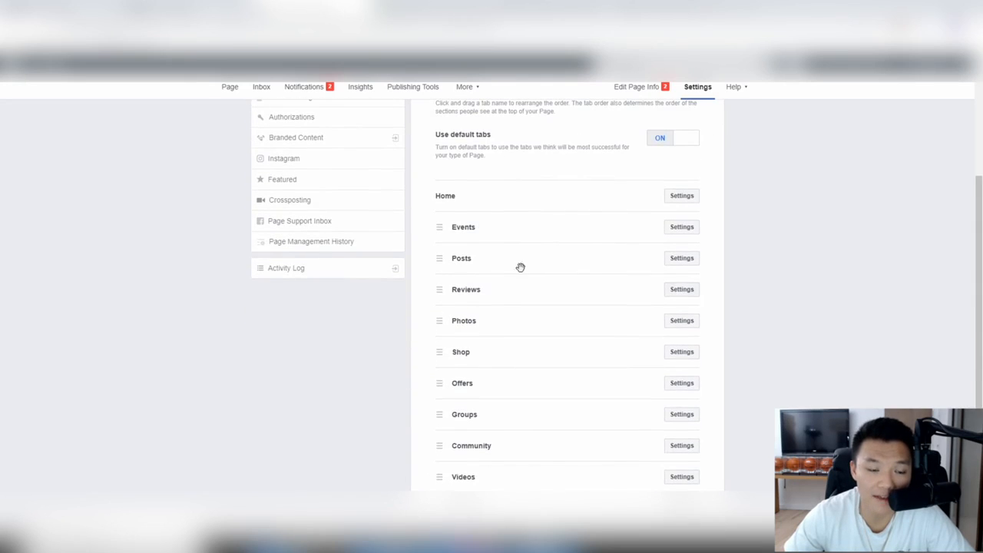
Step: Switch Show Reviews off in the Reviews tab settings and save, removing the tab
click(681, 290)
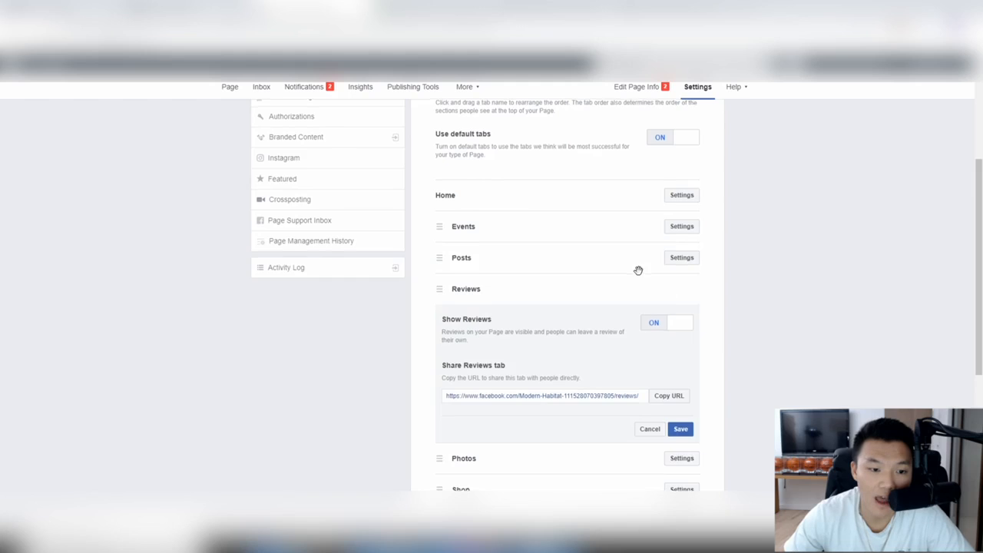
scroll(638, 271, down, 1)
click(658, 275)
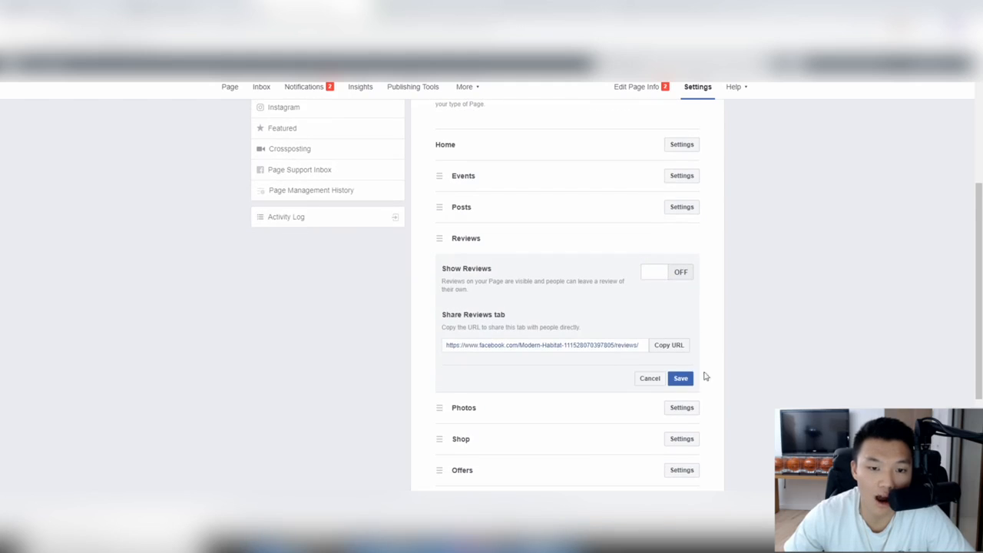
click(681, 380)
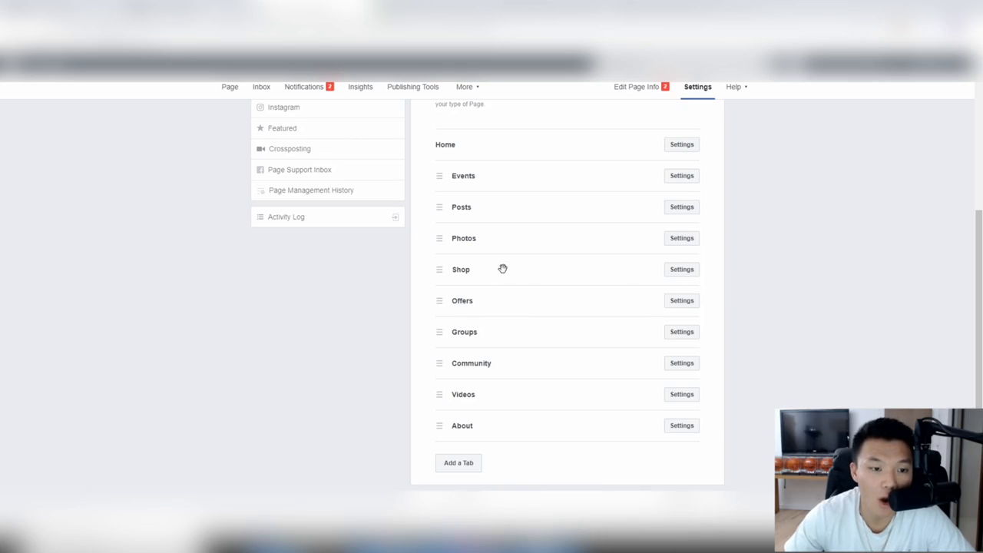
scroll(491, 338, up, 2)
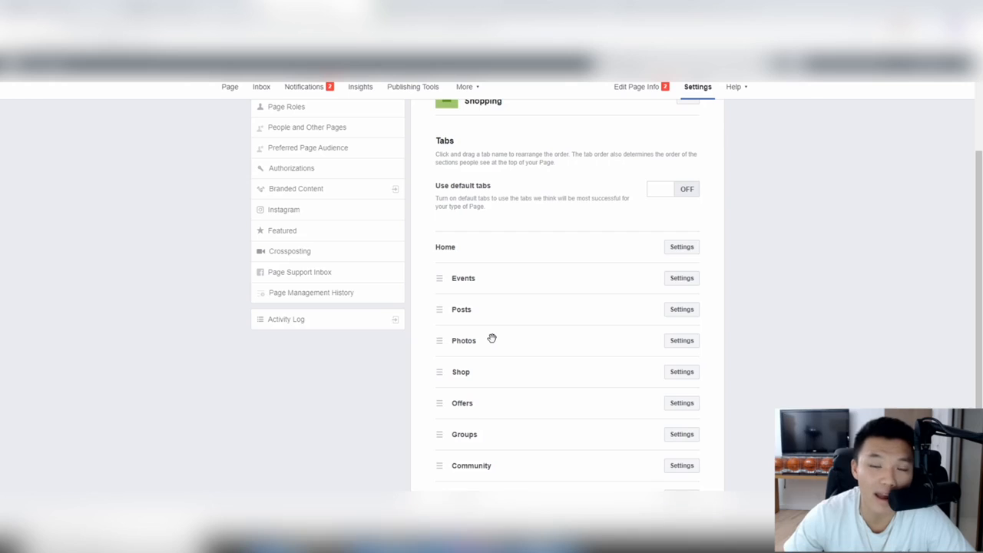
scroll(490, 337, down, 2)
scroll(487, 338, up, 5)
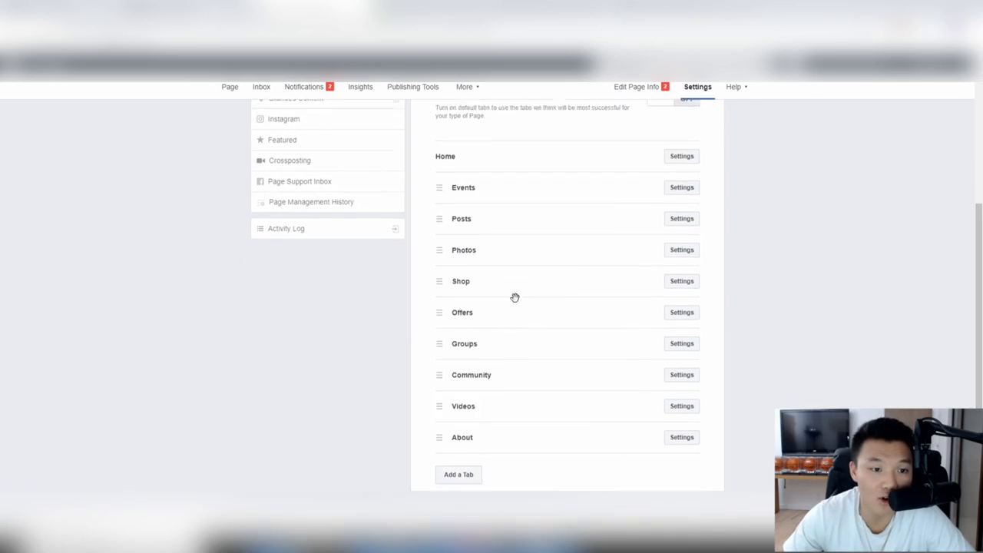
scroll(471, 284, down, 4)
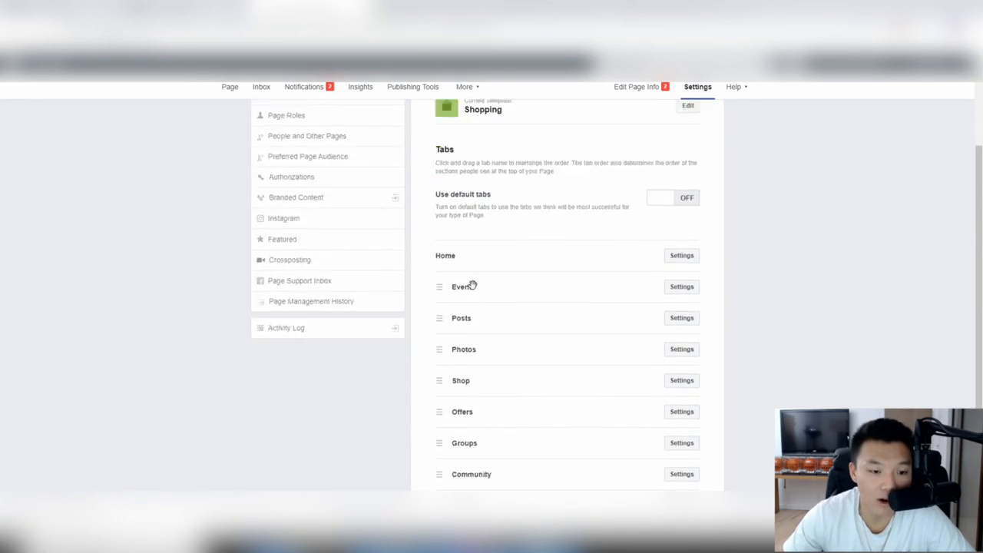
scroll(366, 272, up, 5)
Step: Look through Post Attribution and Notifications settings, ending on Advanced Messaging
click(328, 201)
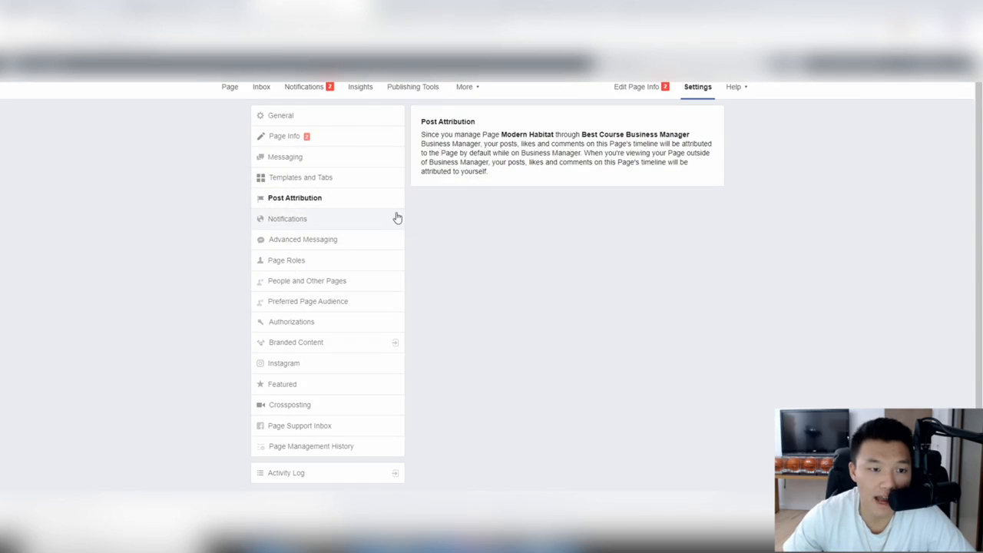
click(336, 222)
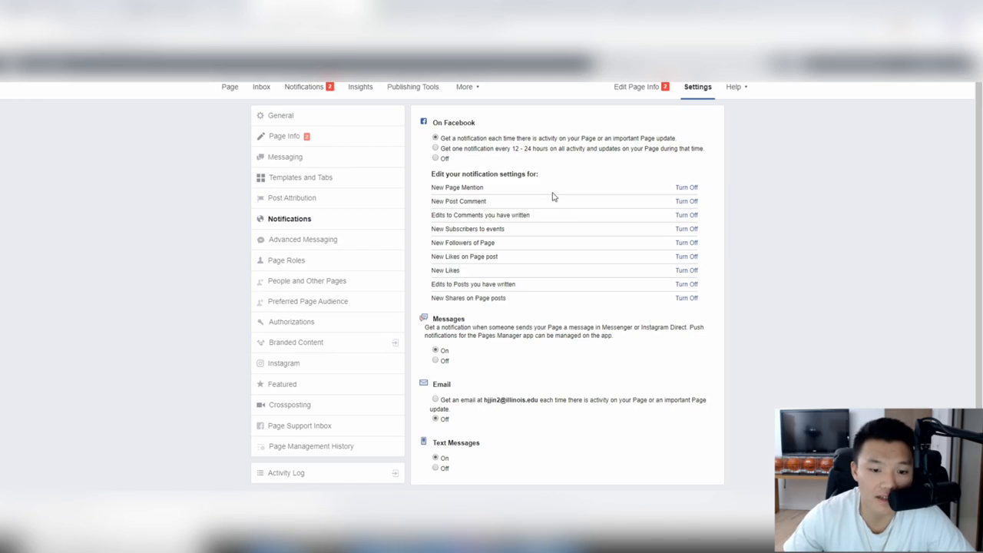
click(324, 248)
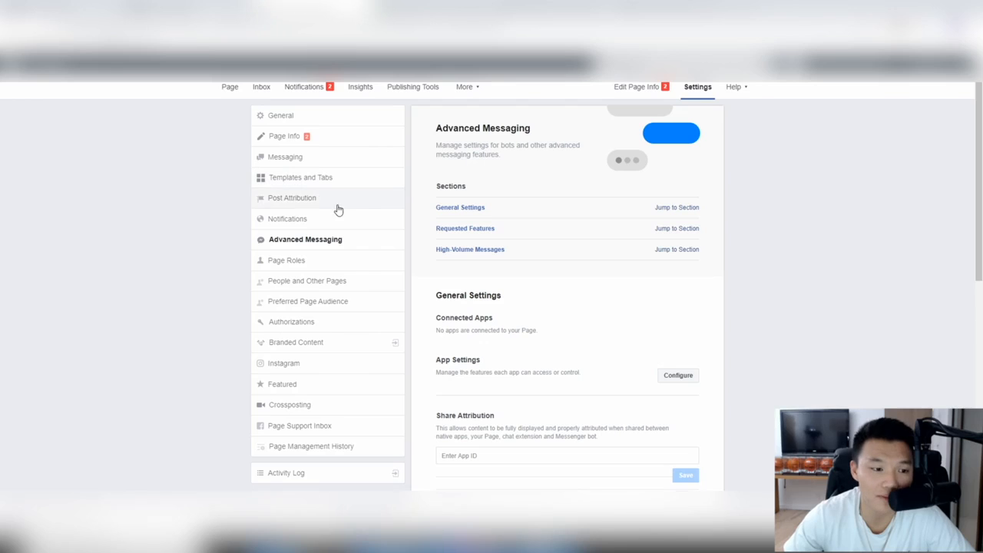
Step: Browse the Page Roles and Instagram settings, then the Notifications and Insights tabs
click(310, 264)
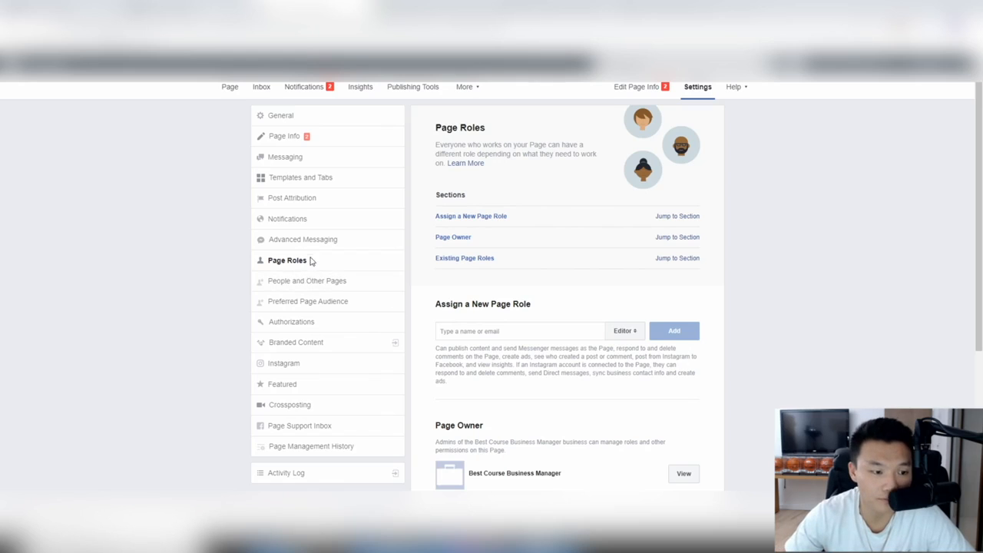
click(296, 363)
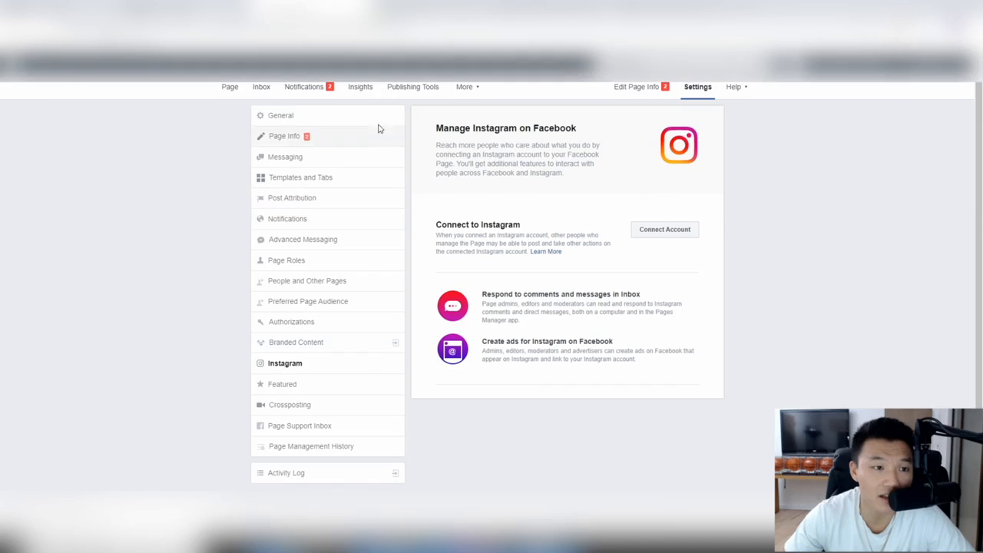
click(311, 87)
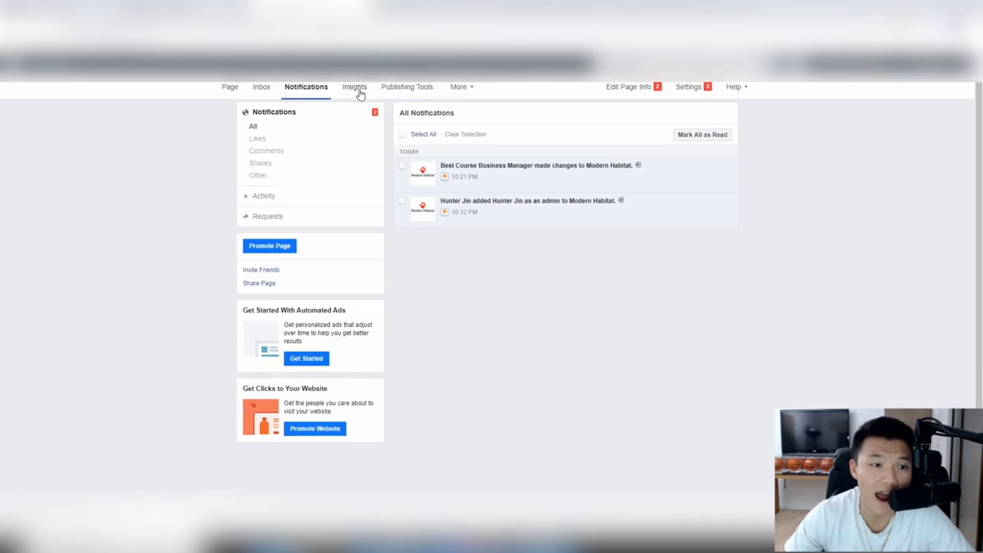
click(357, 90)
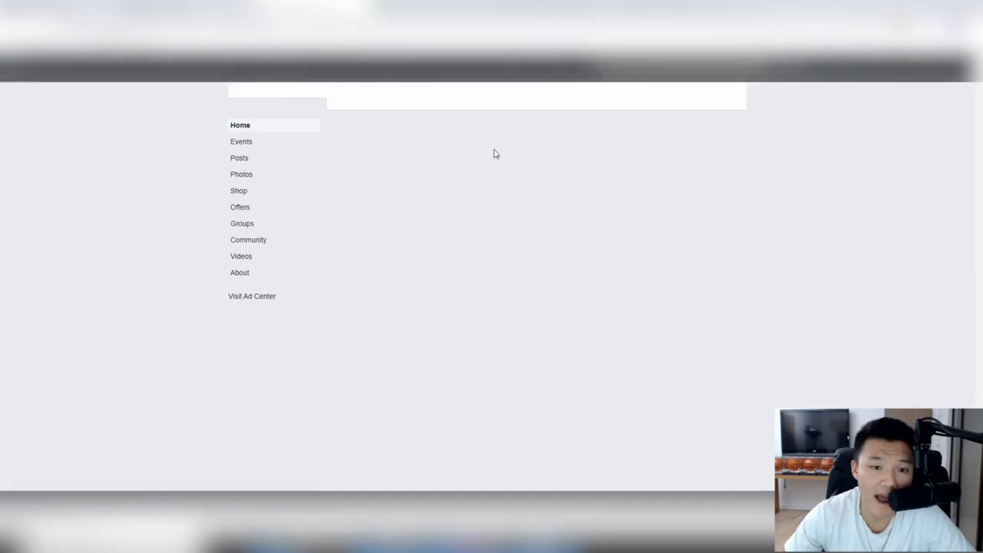
scroll(549, 230, down, 5)
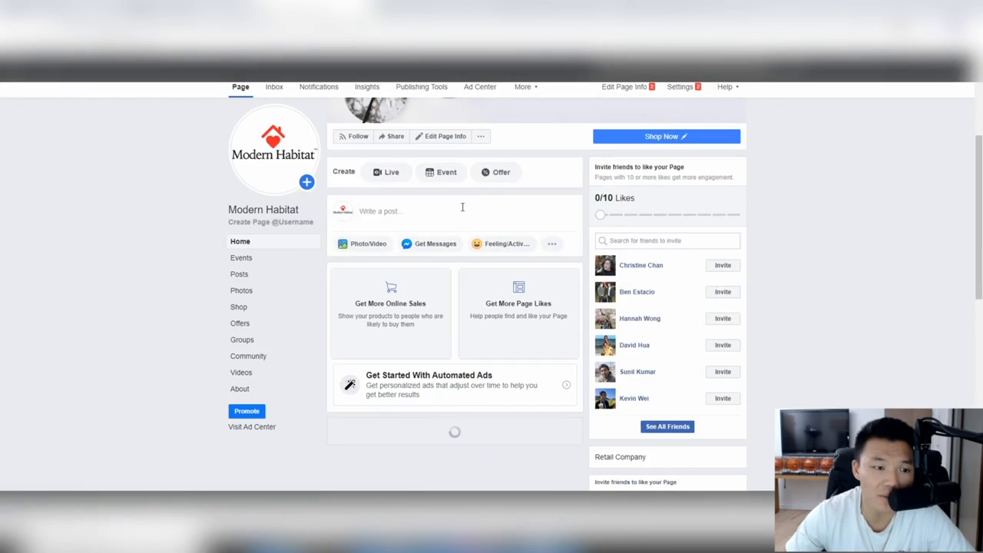
Step: Start a new Modern Habitat post from the 'Write a post...' box
click(550, 228)
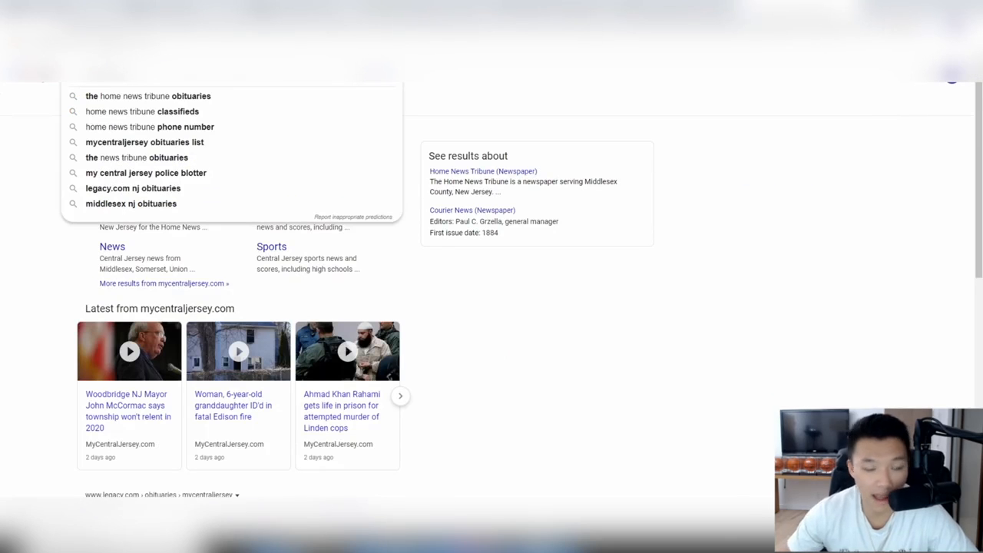
Step: Broaden the search, filter to News, and open the KTTC 100-year-old woman story from page 2
key(BackSpace)
key(BackSpace)
key(BackSpace)
key(BackSpace)
key(BackSpace)
key(Return)
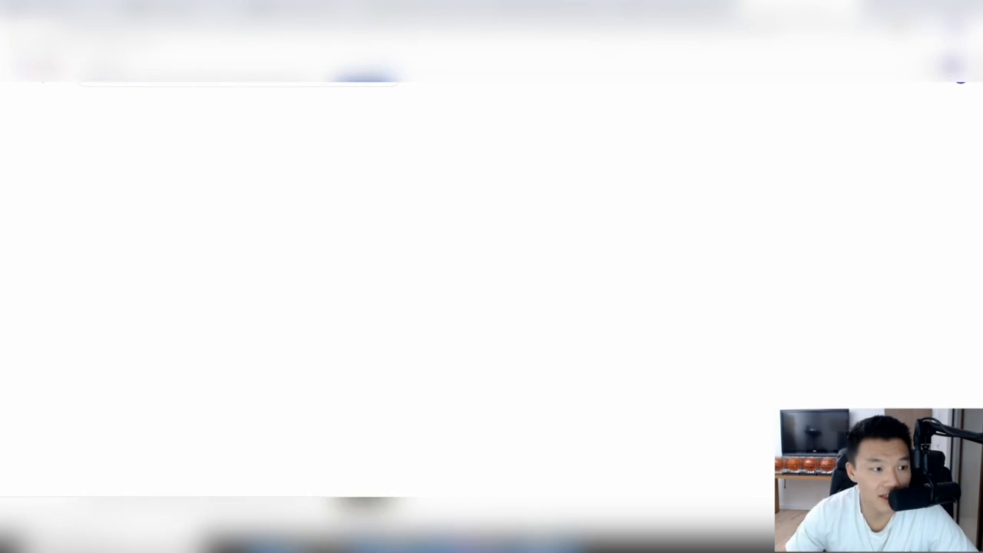
click(143, 112)
scroll(301, 112, down, 1)
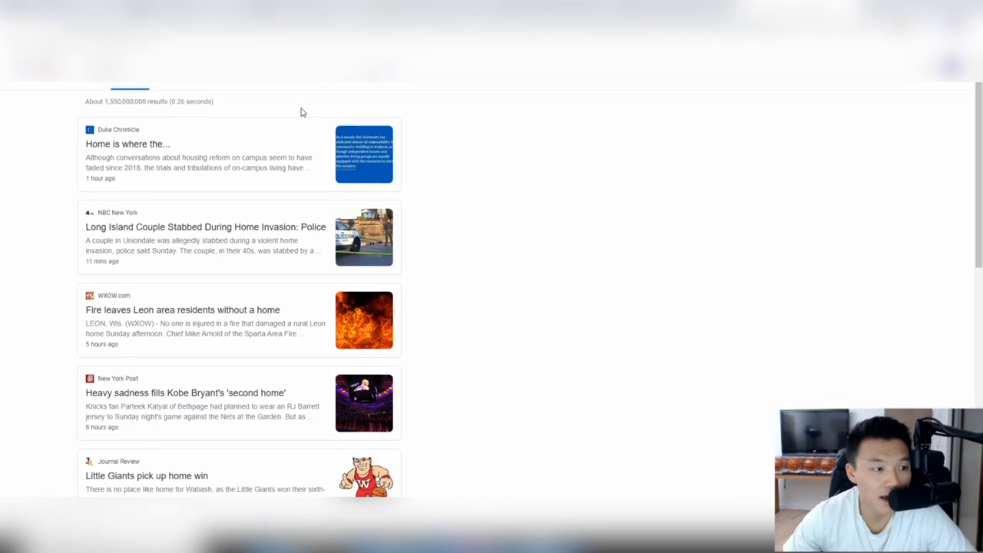
scroll(301, 112, down, 3)
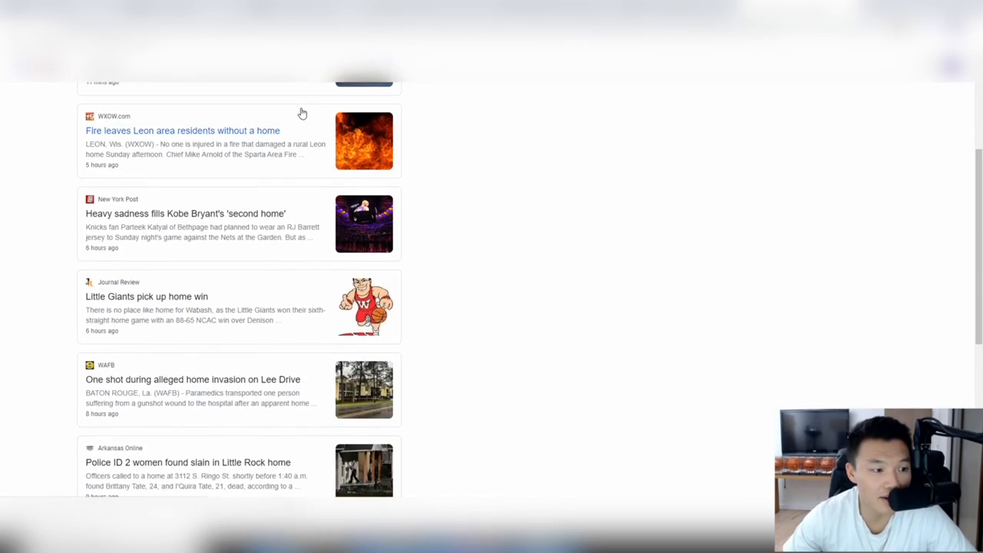
scroll(301, 113, down, 5)
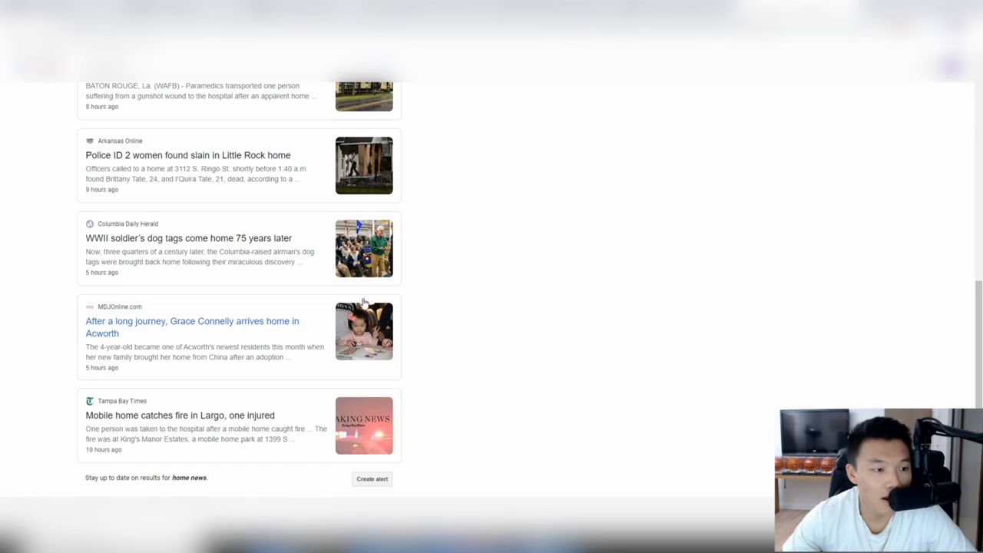
scroll(278, 417, down, 1)
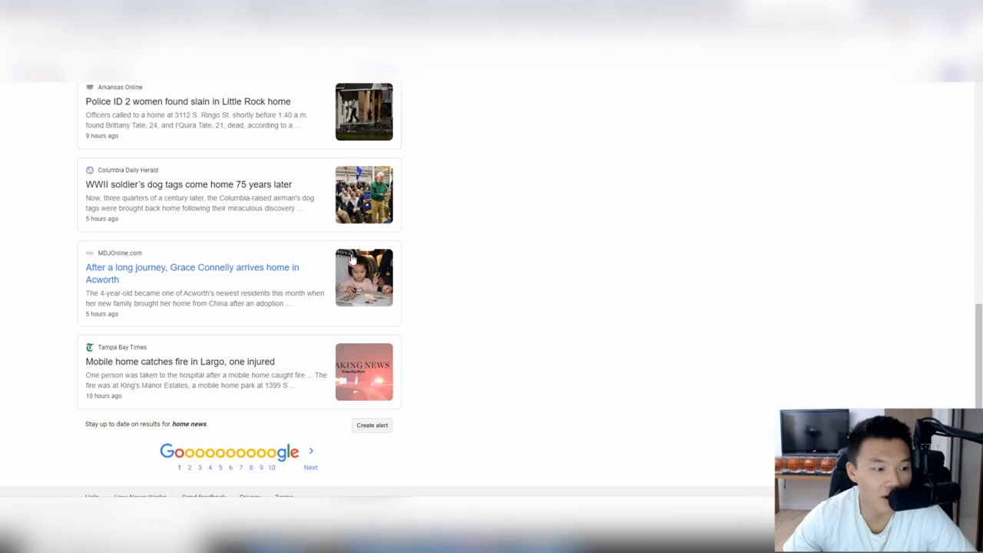
click(190, 467)
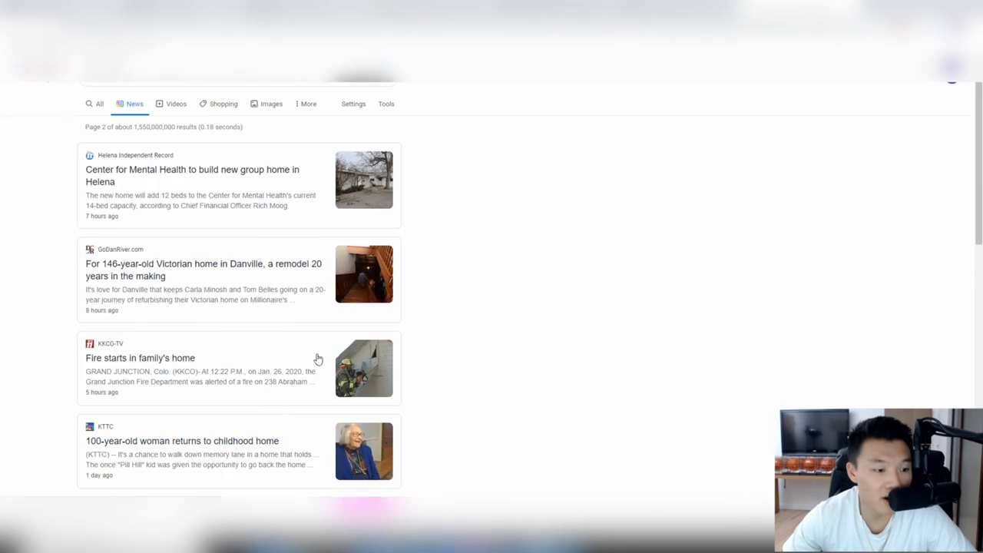
scroll(205, 209, down, 3)
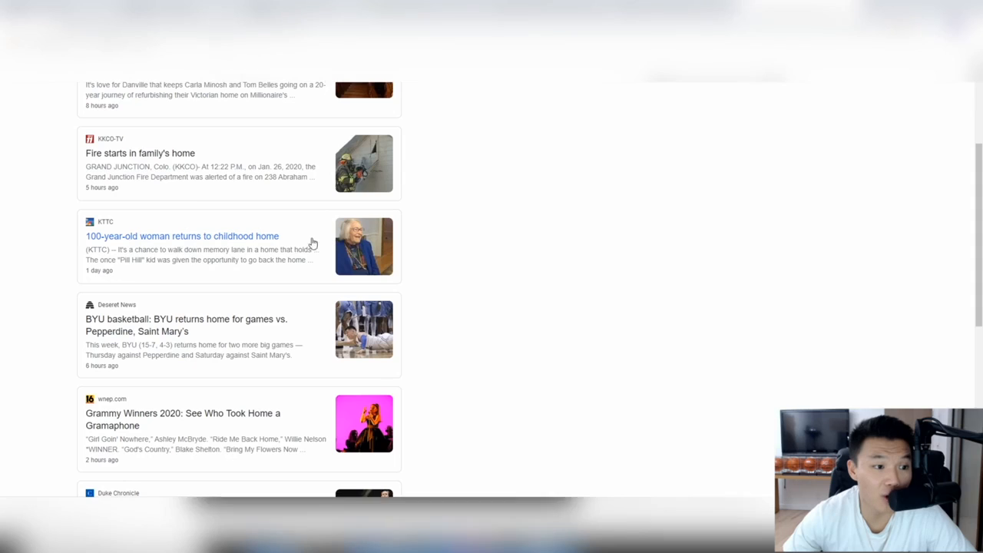
click(350, 251)
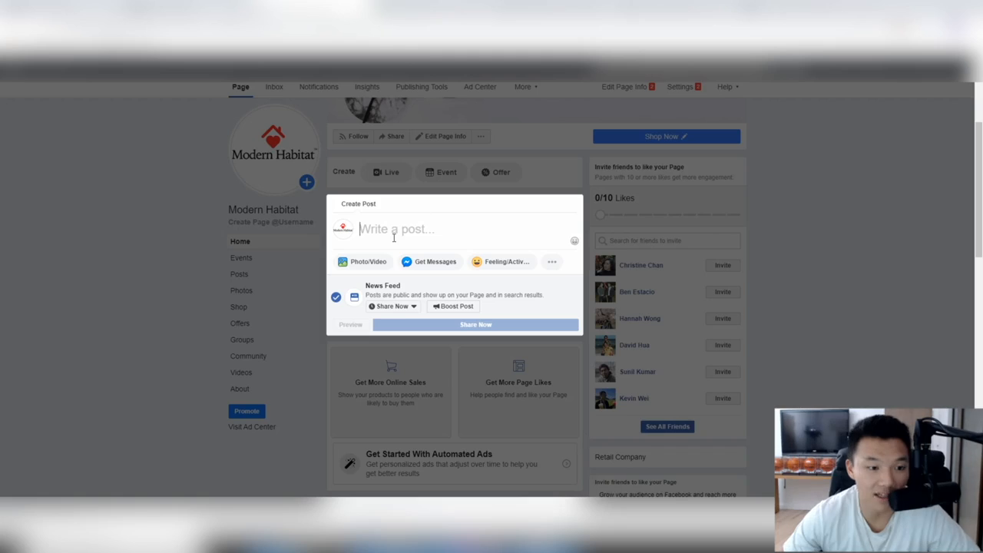
Step: Attach the KTTC article preview and write the 'being back home' caption about Modern Habitat
text(https://kttc.com/2020/01/25/100-year-old-woman-returns-to-childhood-home/)
key(ctrl+a)
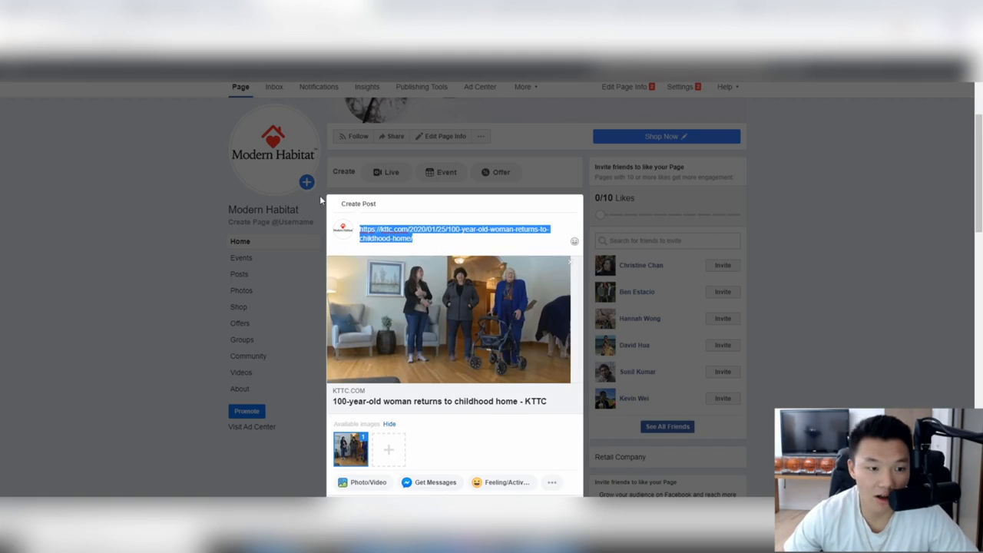
key(BackSpace)
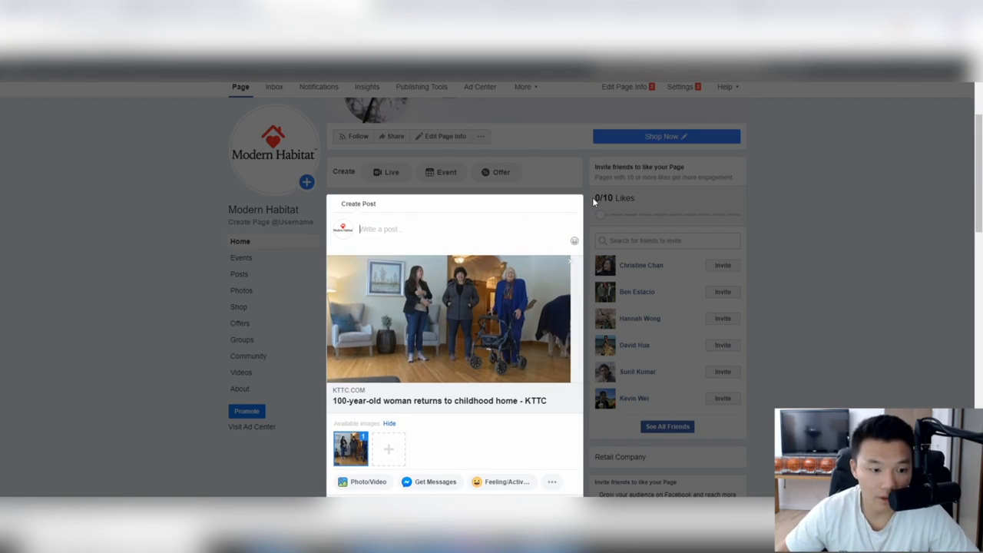
text(Nothing in the )
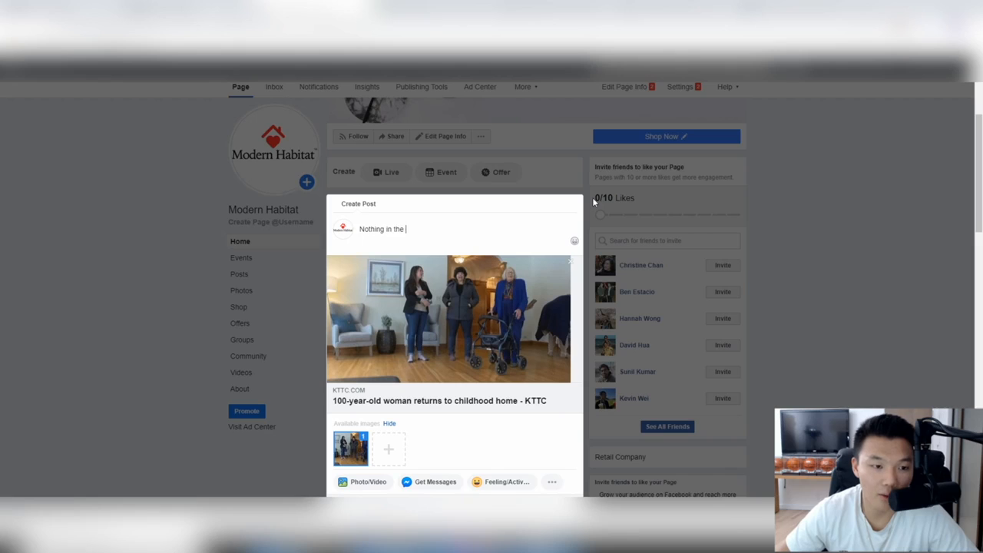
text(world will ever beat)
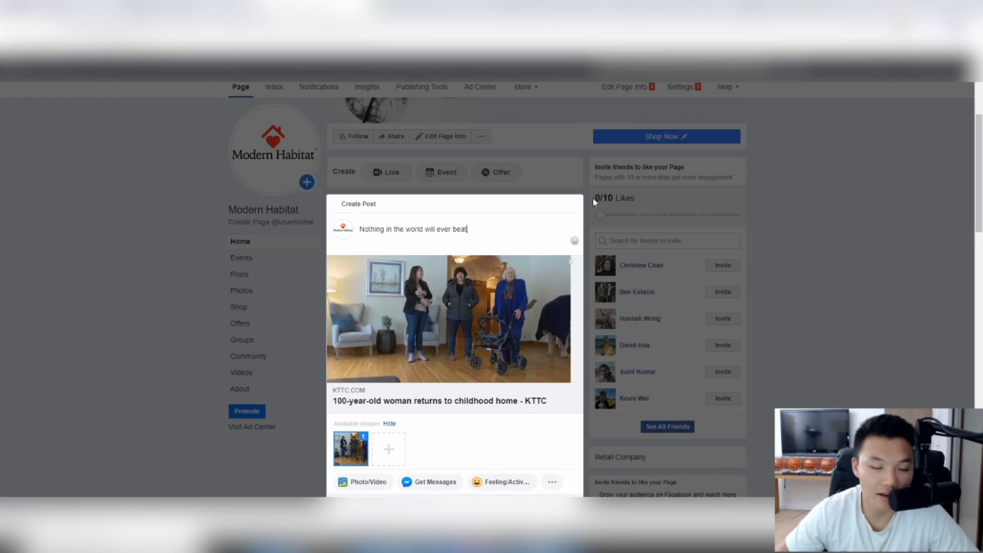
text( the feeling of being back home! )
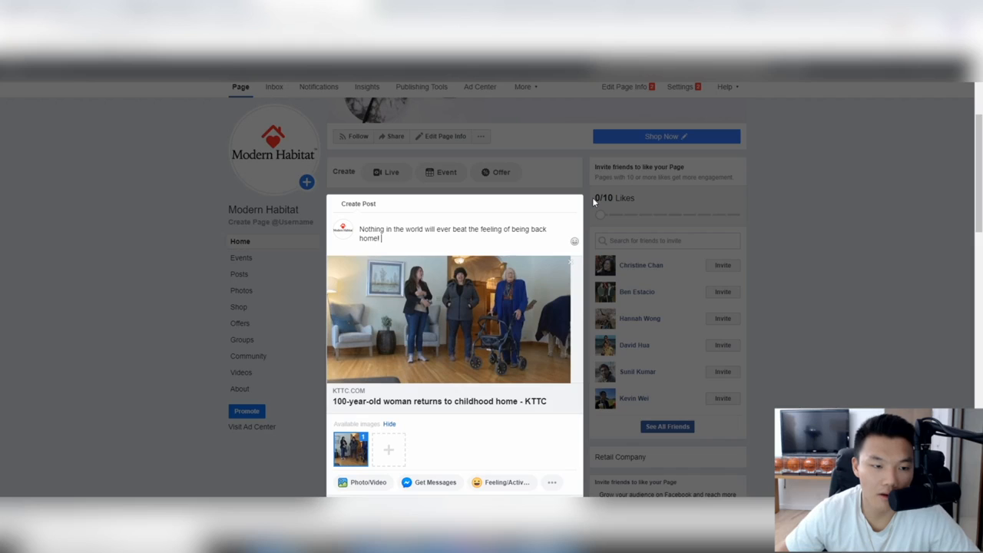
text(Our team at Modern habita)
key(BackSpace)
key(BackSpace)
key(BackSpace)
key(BackSpace)
key(BackSpace)
key(BackSpace)
key(BackSpace)
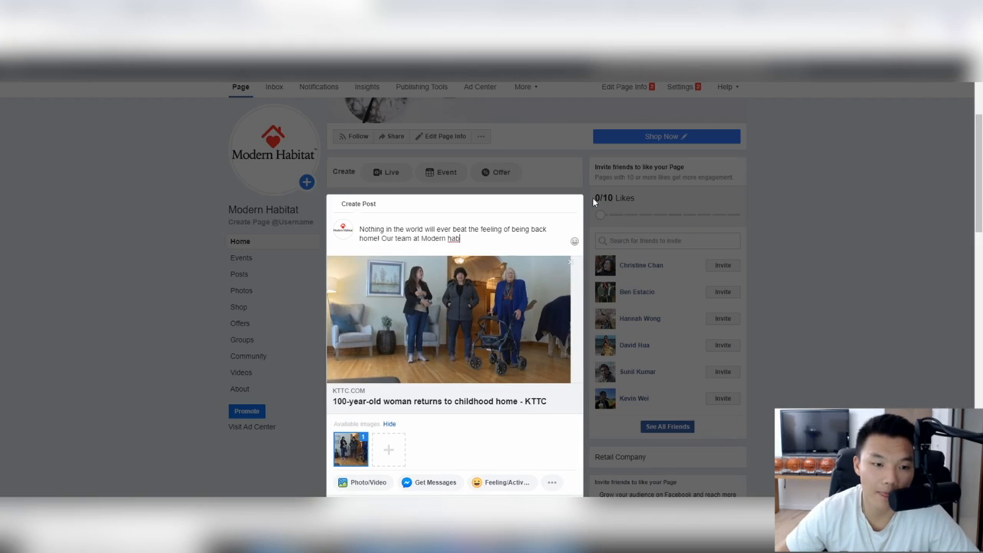
text(Habitat )
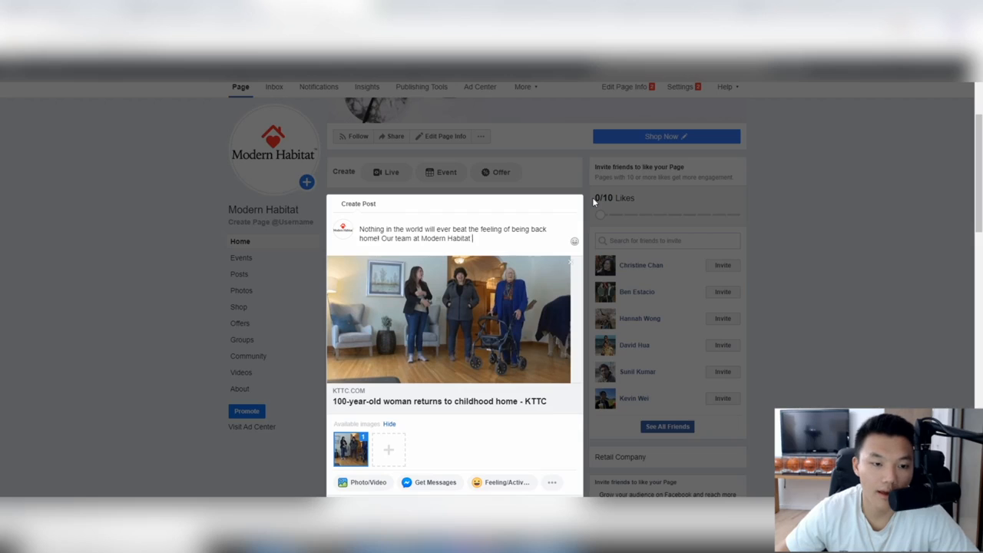
text(is committed to making)
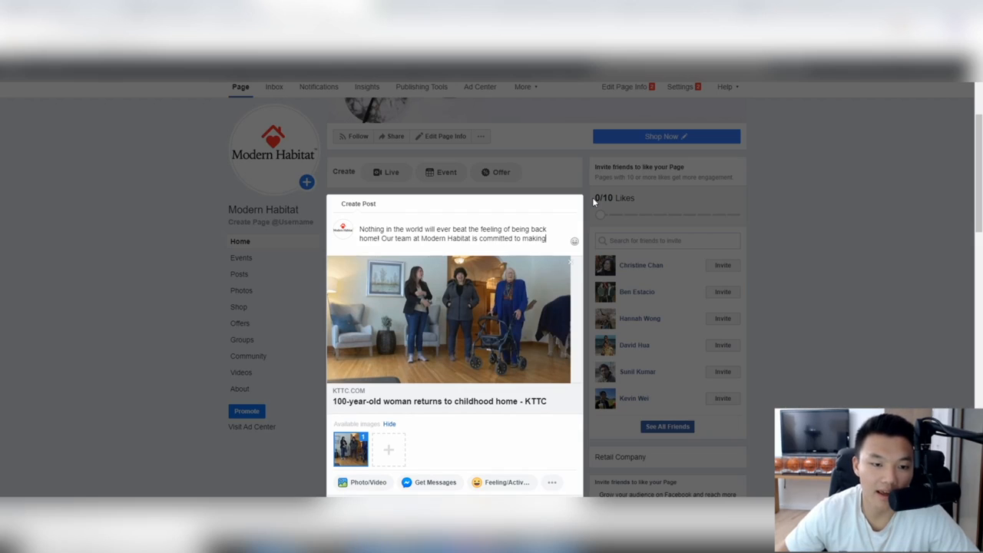
text( any space into)
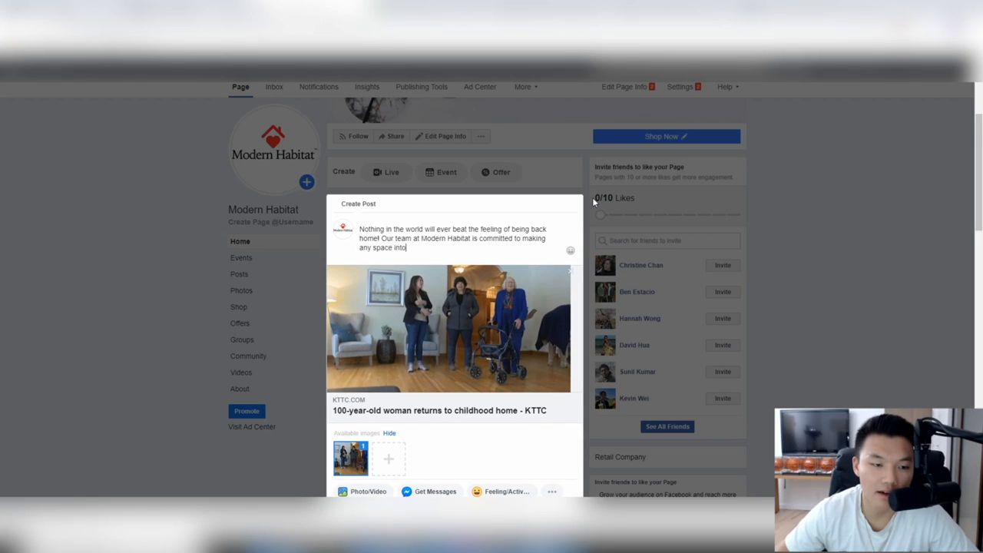
text( a loving environment that you can truly)
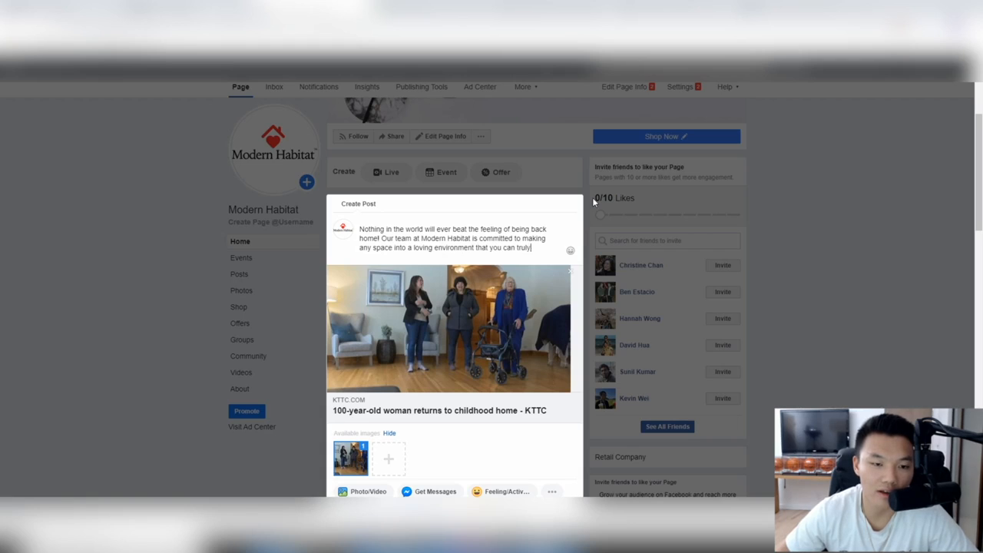
text( feel comfortable and f)
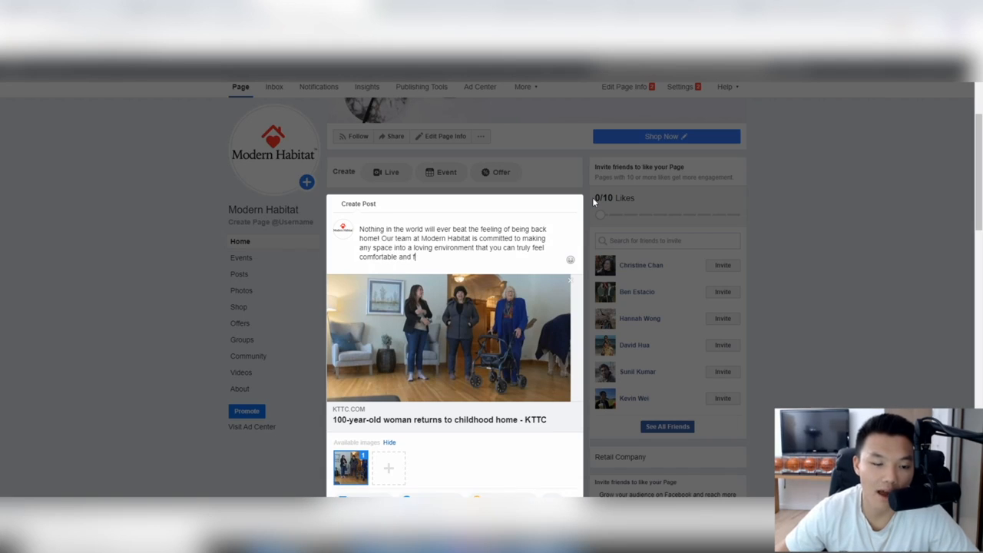
text(ree in.)
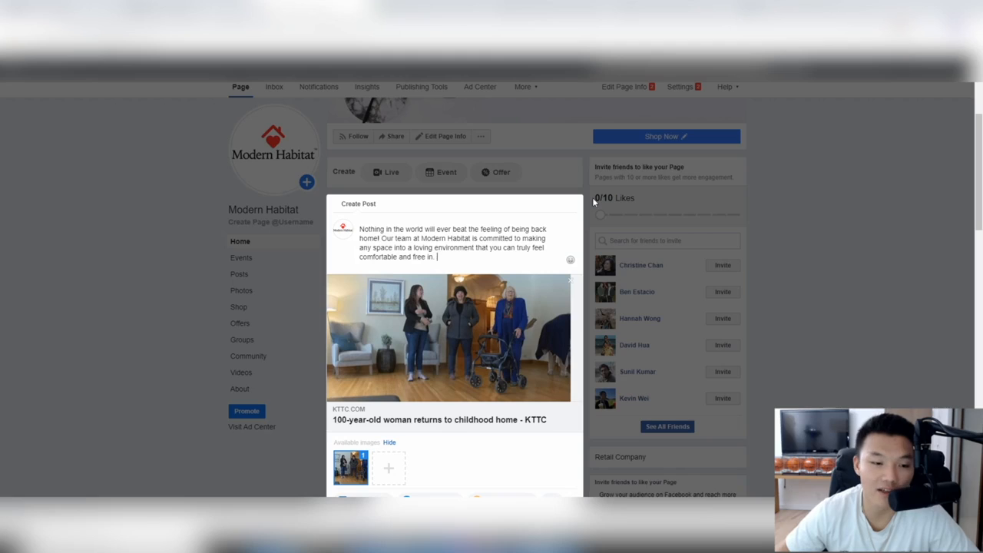
Step: Add a products line pointing to modernhabit.com and close the composer, keeping the draft
key(Return)
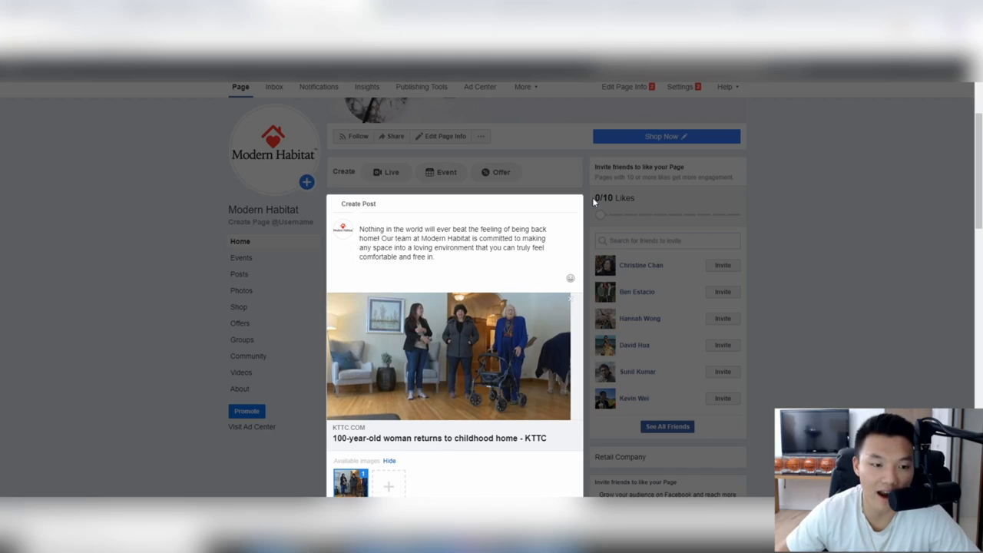
text(Sheck )
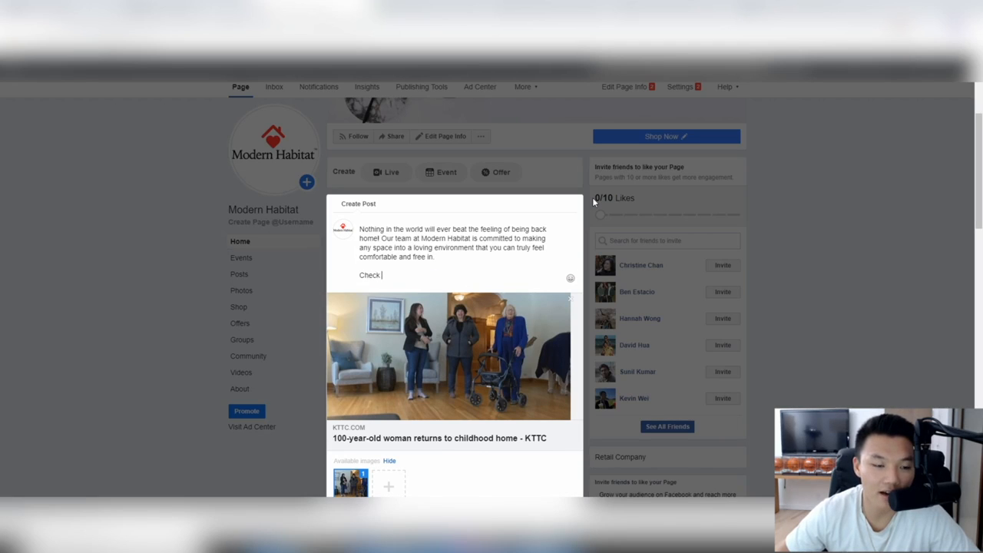
text(out our products at: )
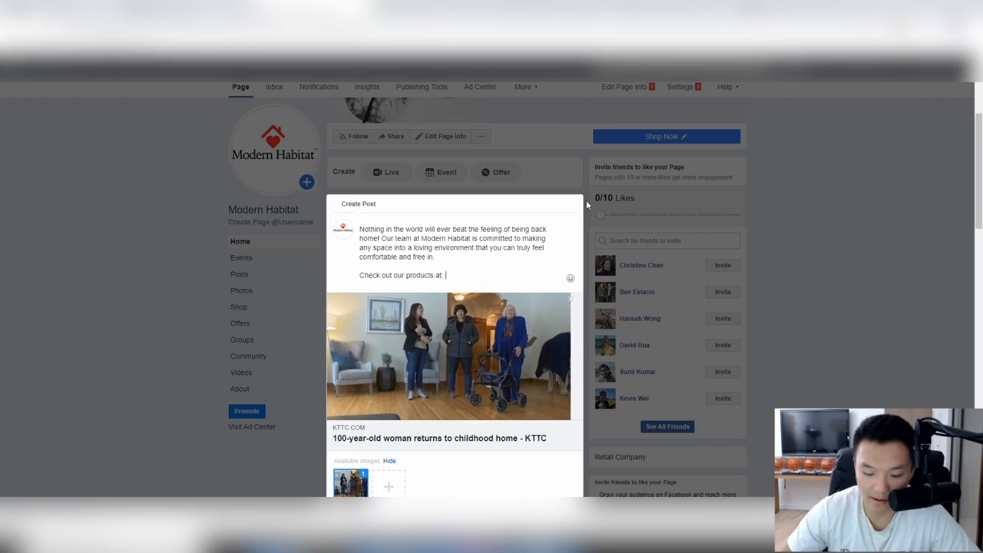
text(modernhabi)
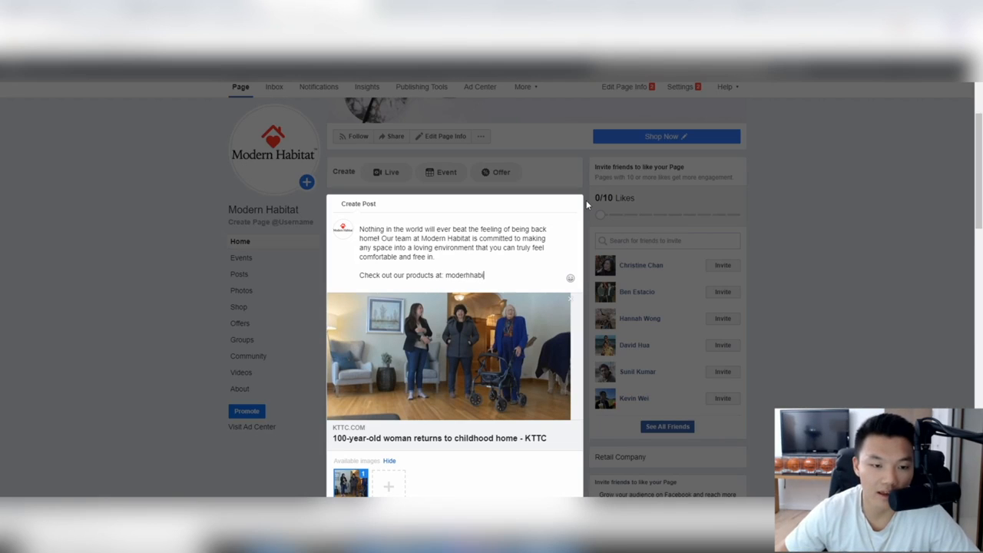
key(BackSpace)
key(BackSpace)
key(BackSpace)
text(nhabit.com)
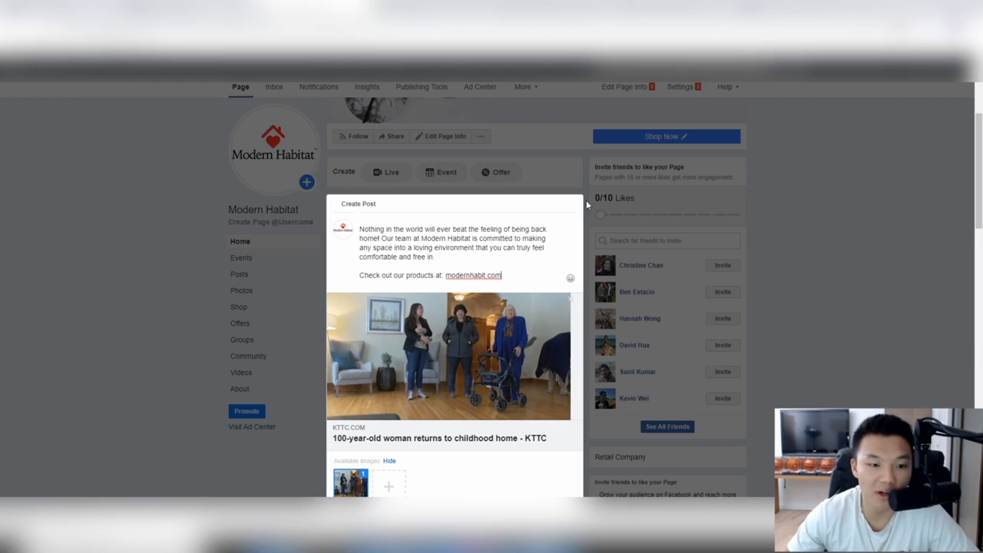
drag(505, 273, 342, 228)
scroll(575, 222, down, 2)
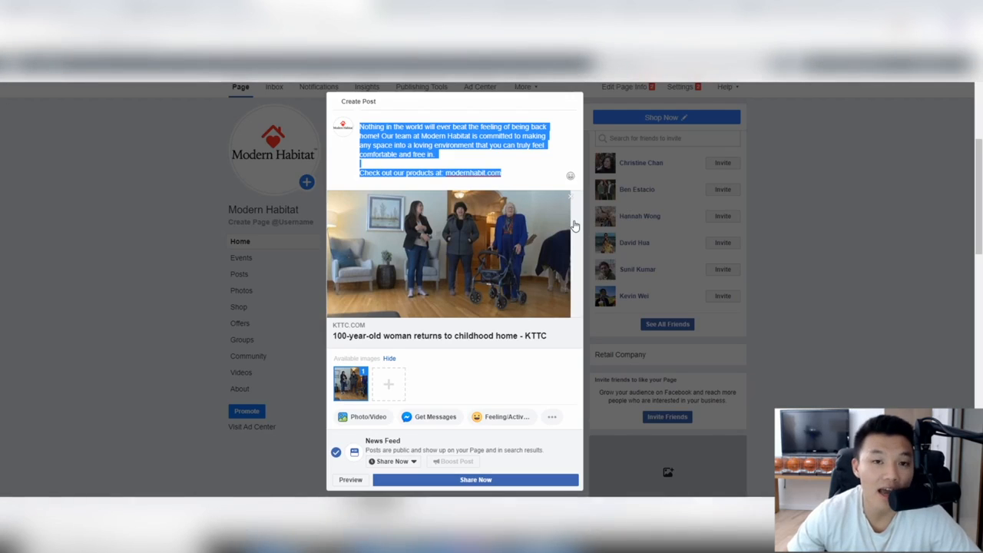
click(831, 199)
Step: Dismiss the Add More Information banner and delete all text from the saved post draft
scroll(443, 449, down, 6)
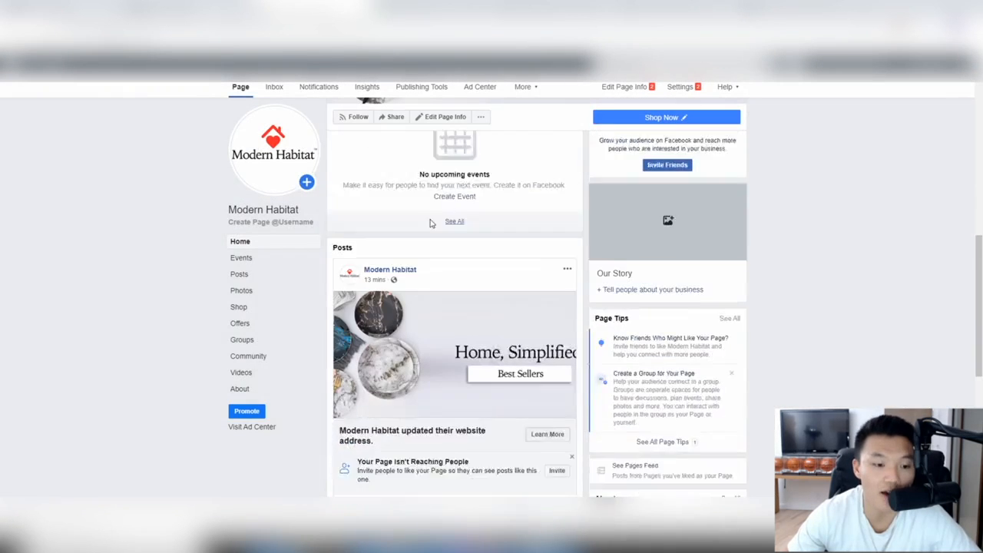
scroll(443, 449, up, 8)
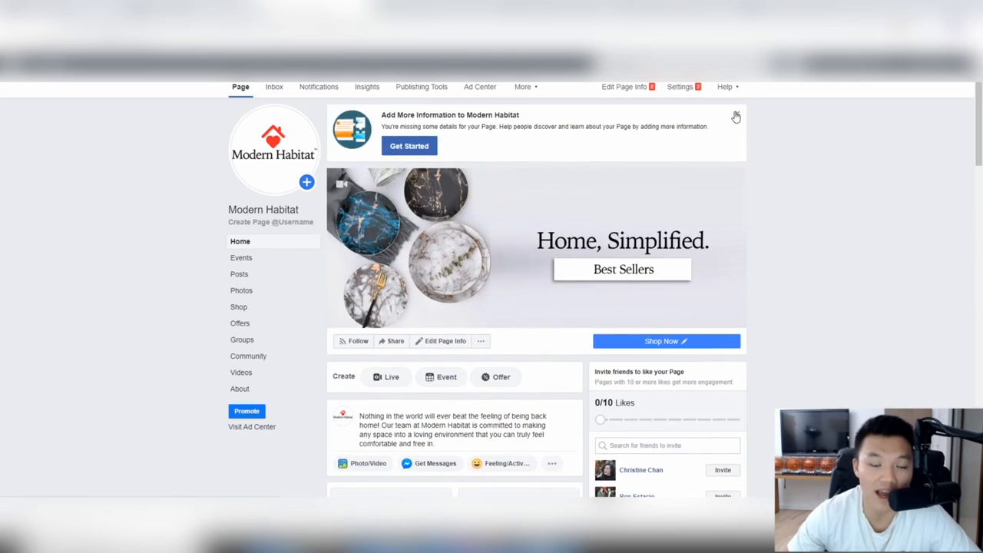
click(736, 114)
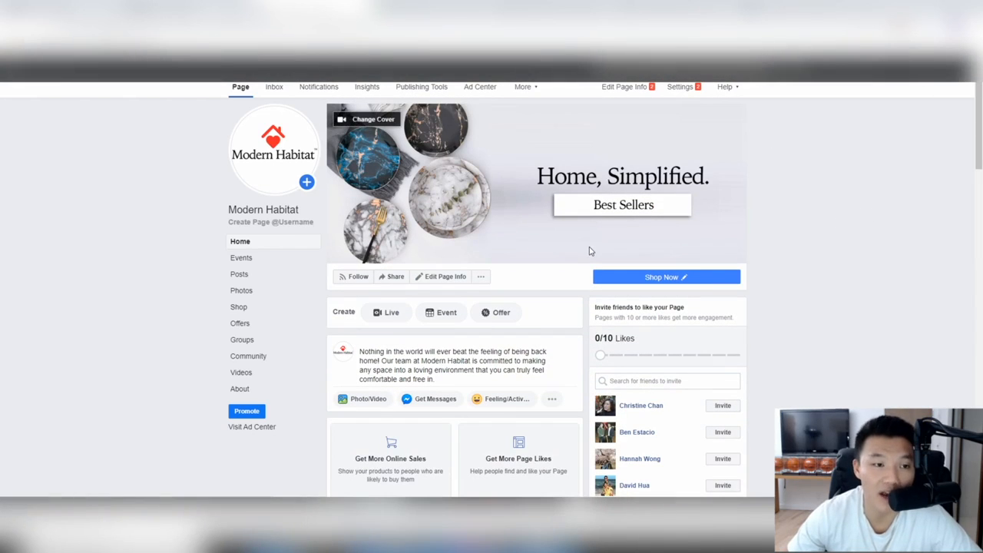
click(469, 372)
key(ctrl+a)
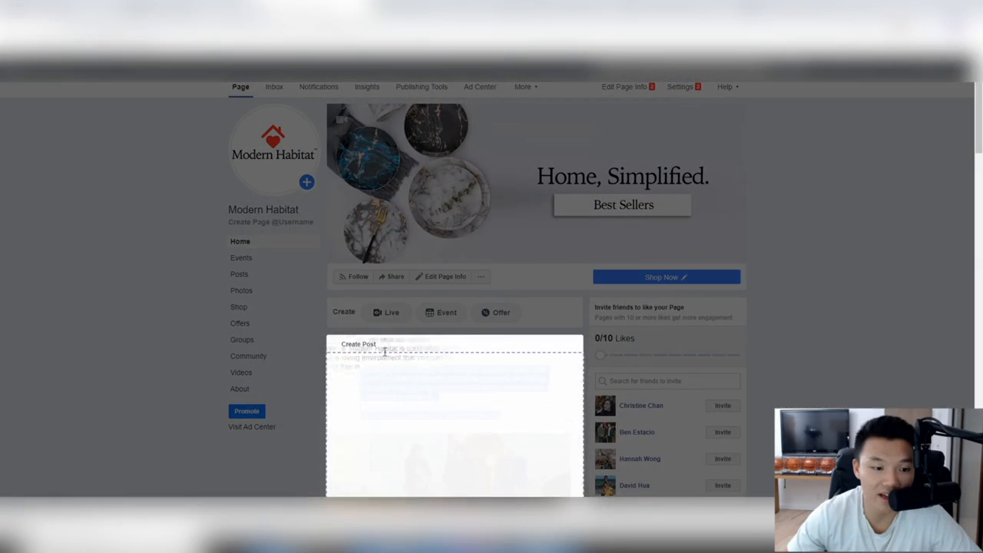
key(BackSpace)
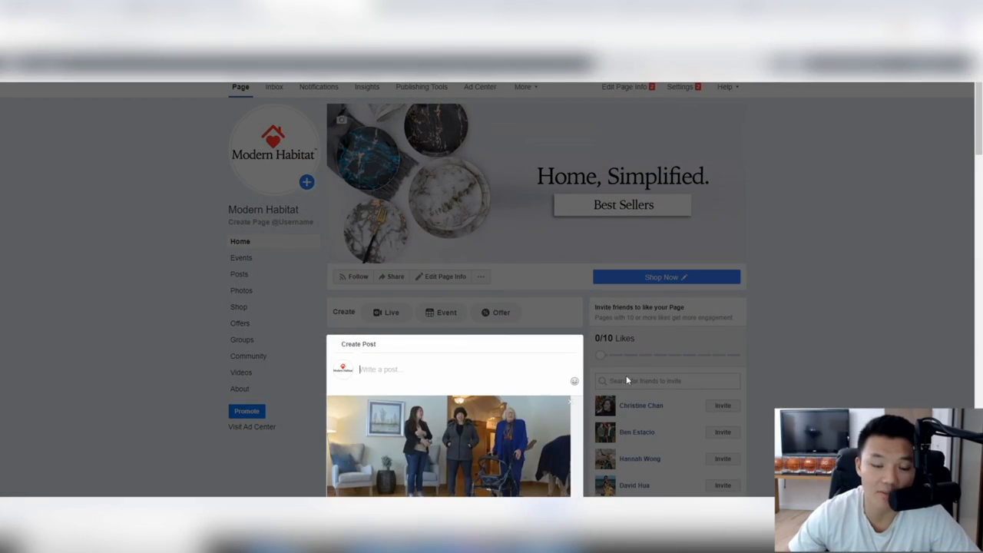
Step: Close the emptied composer, reopen it once, and close it again to return to the Page
click(891, 209)
scroll(891, 210, down, 2)
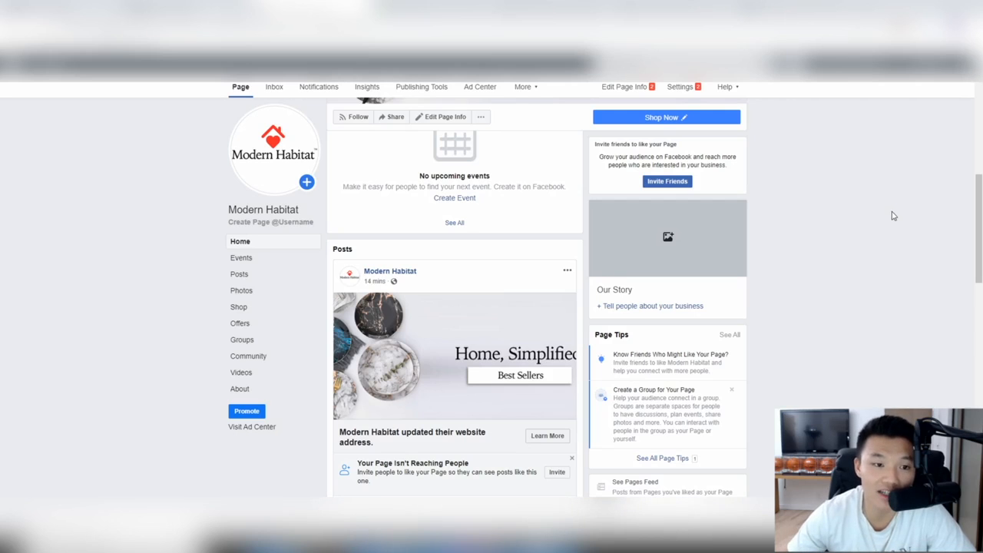
scroll(439, 253, up, 6)
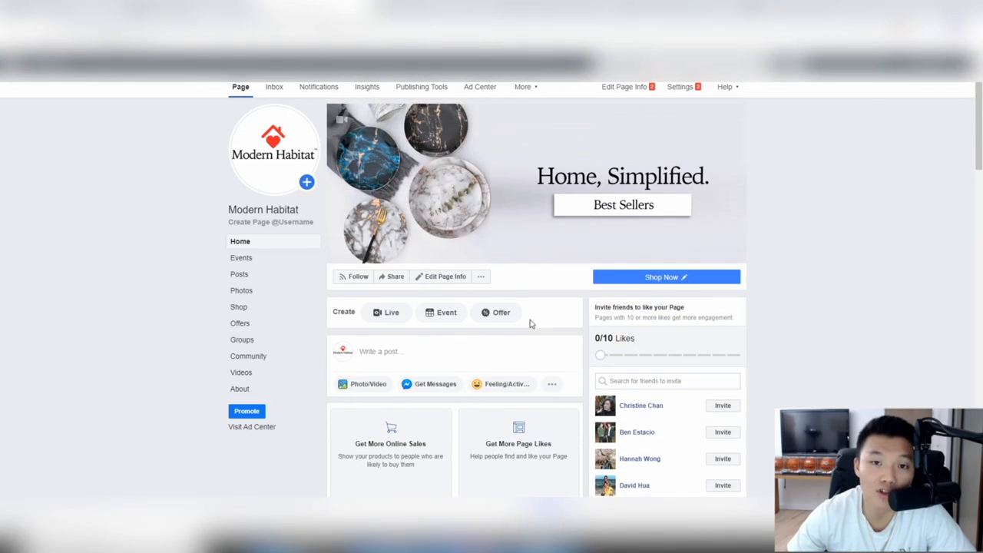
click(459, 352)
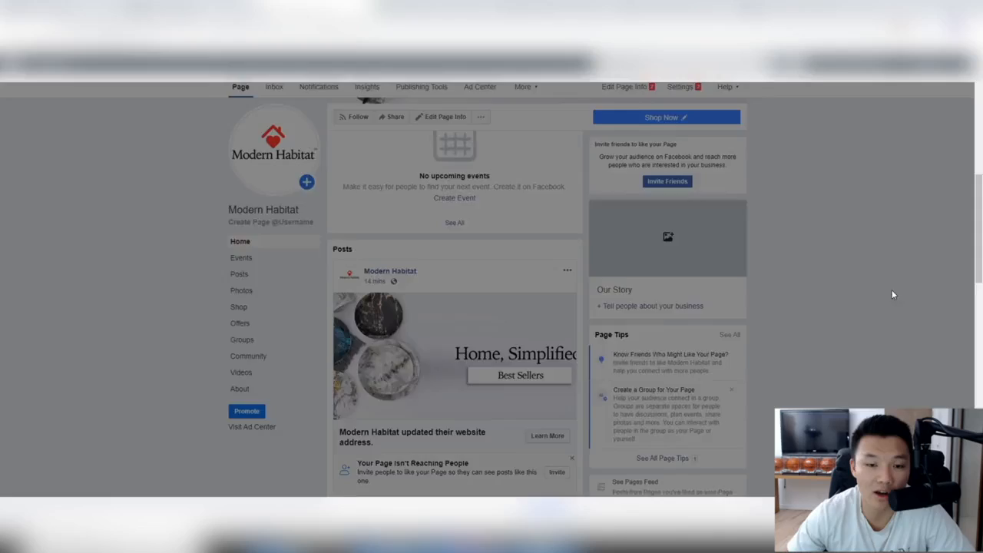
click(893, 295)
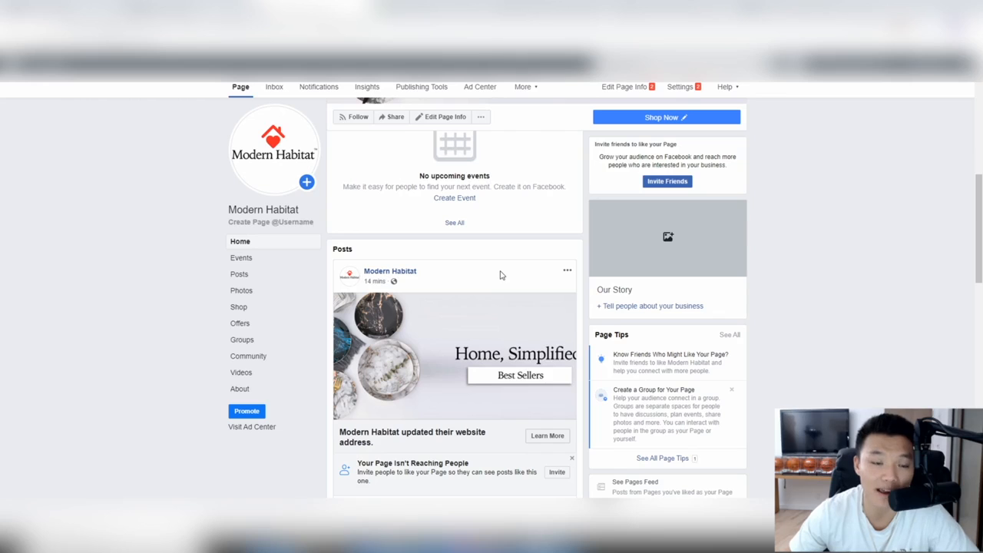
scroll(485, 297, up, 10)
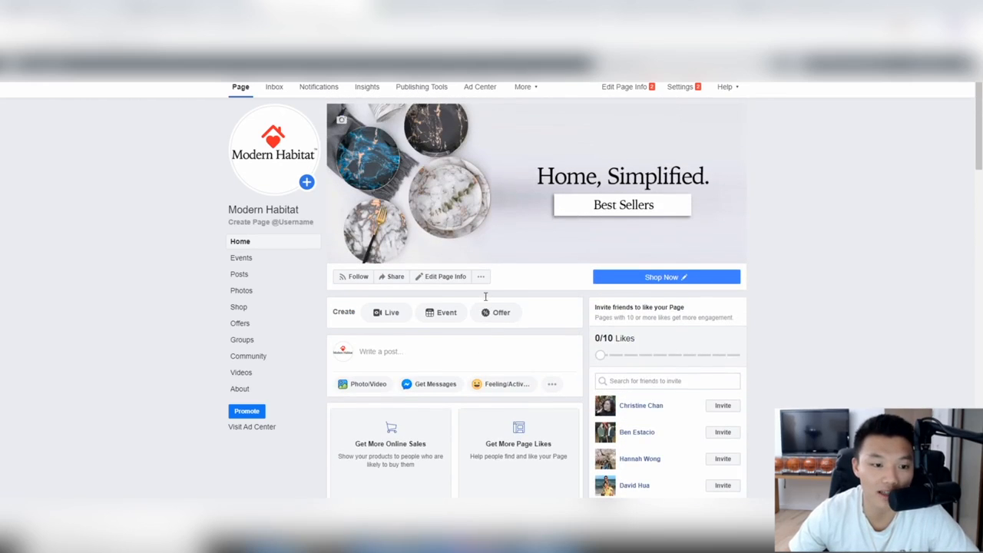